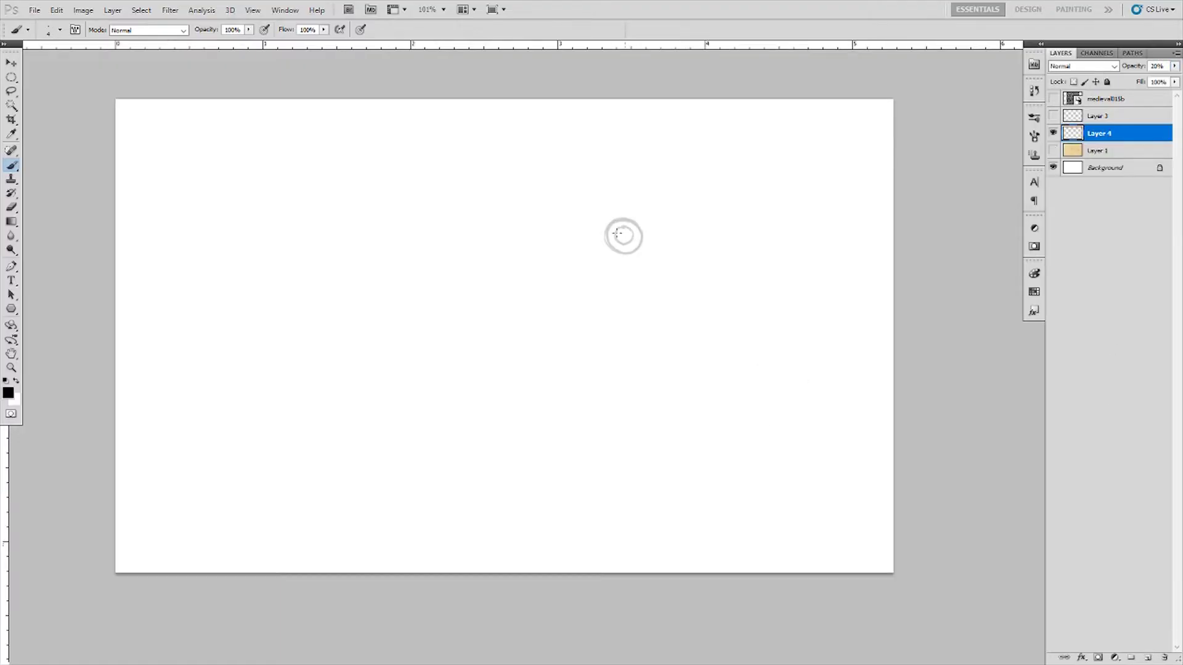
- Sketch the curling strokes of the serpent head in light grey
{"action": "mouse_move", "coordinate": [602, 226]}
{"action": "left_mouse_down"}
{"action": "mouse_move", "coordinate": [621, 281]}
{"action": "mouse_move", "coordinate": [660, 246]}
{"action": "left_mouse_up"}
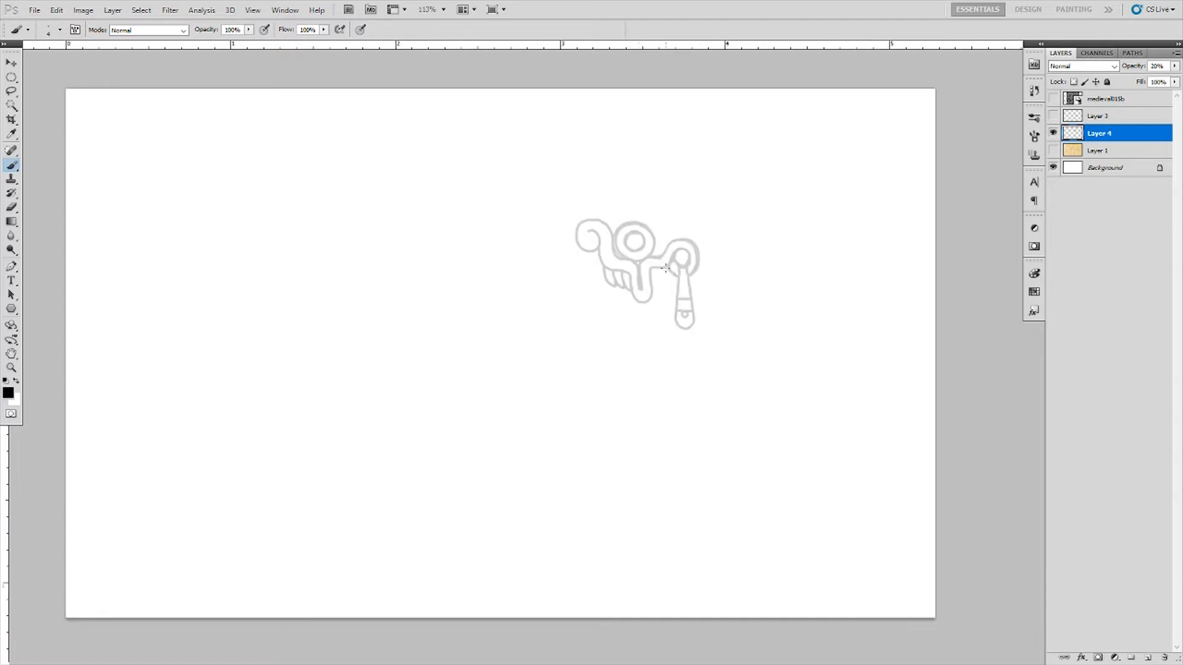
{"action": "left_click_drag", "start_coordinate": [666, 268], "coordinate": [617, 317]}
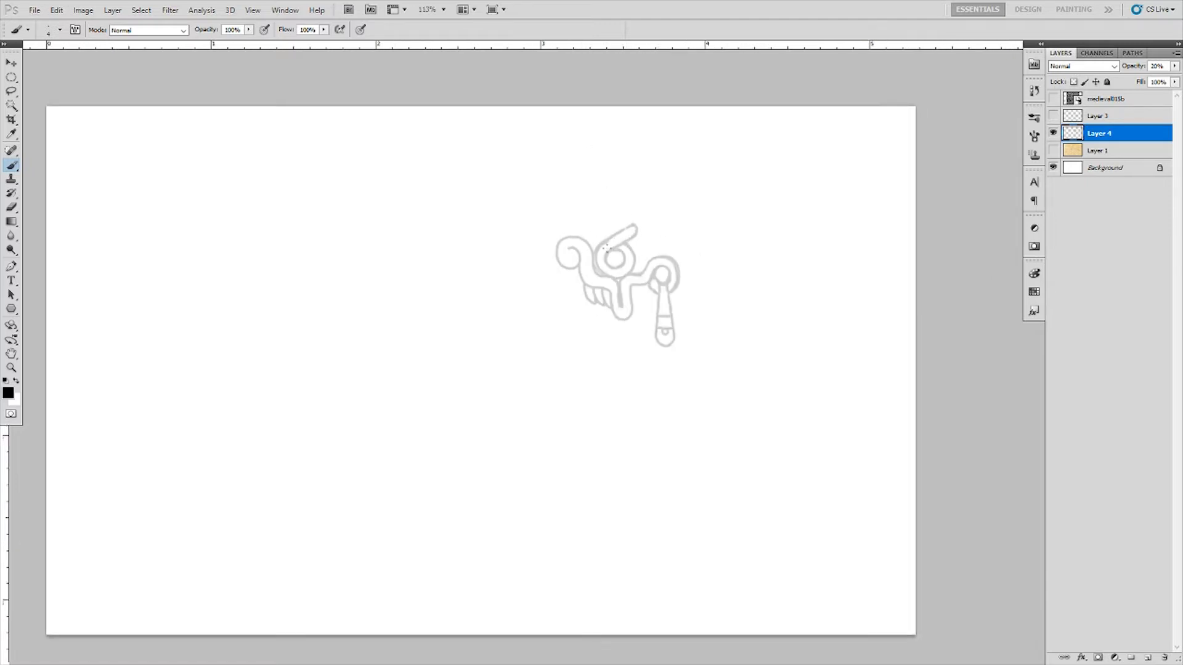
{"action": "left_click_drag", "start_coordinate": [626, 315], "coordinate": [574, 349]}
{"action": "scroll", "coordinate": [590, 200], "scroll_direction": "down", "scroll_amount": 2}
{"action": "scroll", "coordinate": [602, 219], "scroll_direction": "up", "scroll_amount": 1}
- Draw the round shield circle with an arrow shaft piercing it
{"action": "mouse_move", "coordinate": [684, 241]}
{"action": "left_mouse_down"}
{"action": "mouse_move", "coordinate": [770, 252]}
{"action": "mouse_move", "coordinate": [775, 271]}
{"action": "left_mouse_up"}
{"action": "scroll", "coordinate": [631, 232], "scroll_direction": "up", "scroll_amount": 3}
{"action": "mouse_move", "coordinate": [684, 297]}
{"action": "left_mouse_down"}
{"action": "mouse_move", "coordinate": [715, 300]}
{"action": "mouse_move", "coordinate": [709, 259]}
{"action": "mouse_move", "coordinate": [714, 281]}
{"action": "mouse_move", "coordinate": [605, 258]}
{"action": "mouse_move", "coordinate": [646, 239]}
{"action": "left_mouse_up"}
{"action": "scroll", "coordinate": [678, 275], "scroll_direction": "up", "scroll_amount": 1}
{"action": "scroll", "coordinate": [716, 281], "scroll_direction": "down", "scroll_amount": 3}
{"action": "scroll", "coordinate": [682, 227], "scroll_direction": "up", "scroll_amount": 2}
{"action": "scroll", "coordinate": [616, 246], "scroll_direction": "up", "scroll_amount": 2}
{"action": "scroll", "coordinate": [563, 242], "scroll_direction": "up", "scroll_amount": 2}
{"action": "scroll", "coordinate": [603, 218], "scroll_direction": "up", "scroll_amount": 2}
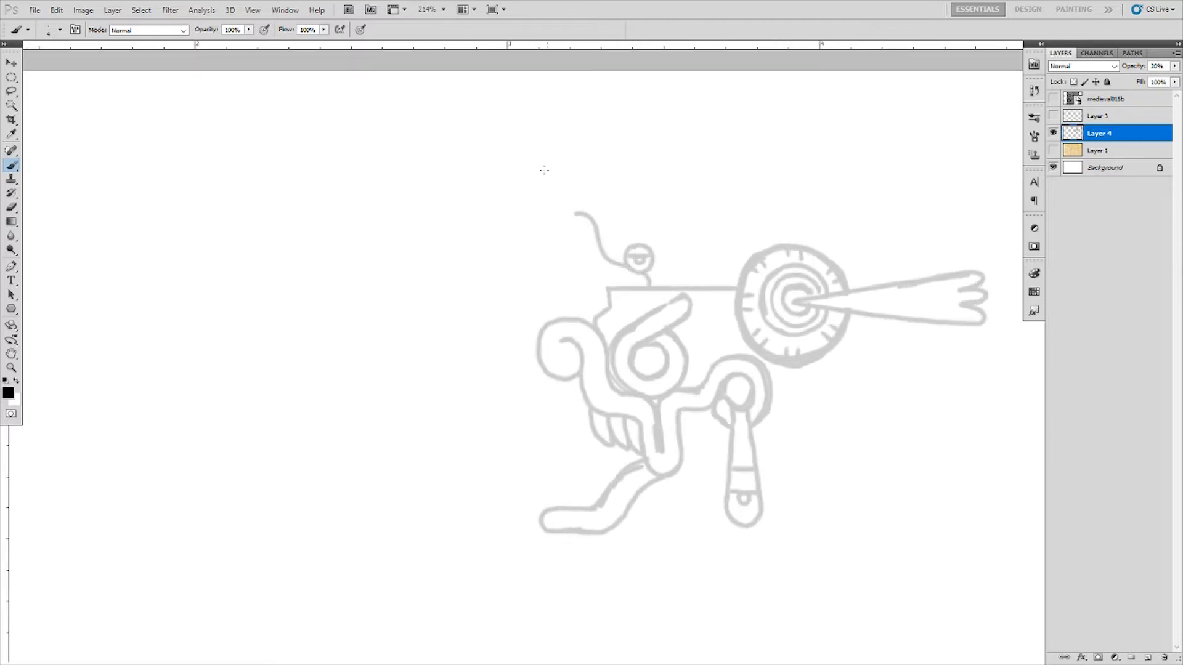
{"action": "scroll", "coordinate": [592, 228], "scroll_direction": "up", "scroll_amount": 1}
- Add a curl and a horizontal line near the small circle
{"action": "mouse_move", "coordinate": [582, 216]}
{"action": "left_mouse_down"}
{"action": "mouse_move", "coordinate": [634, 271]}
{"action": "mouse_move", "coordinate": [570, 296]}
{"action": "left_mouse_up"}
{"action": "scroll", "coordinate": [621, 308], "scroll_direction": "down", "scroll_amount": 2}
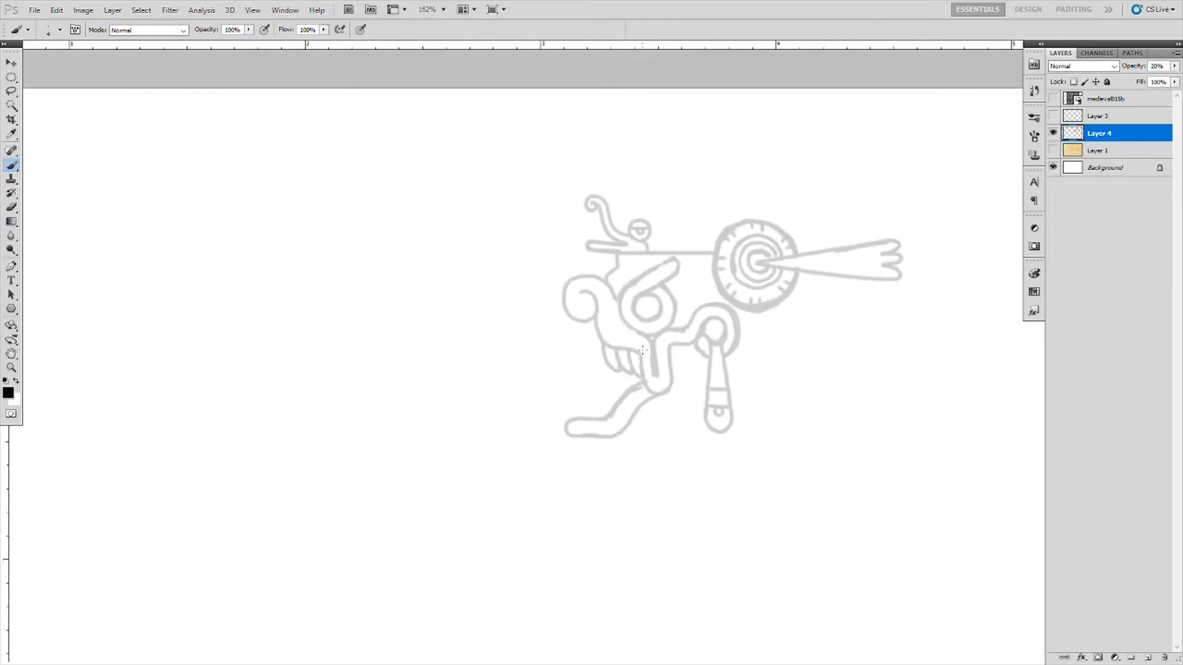
{"action": "scroll", "coordinate": [595, 242], "scroll_direction": "up", "scroll_amount": 1}
{"action": "scroll", "coordinate": [562, 269], "scroll_direction": "up", "scroll_amount": 2}
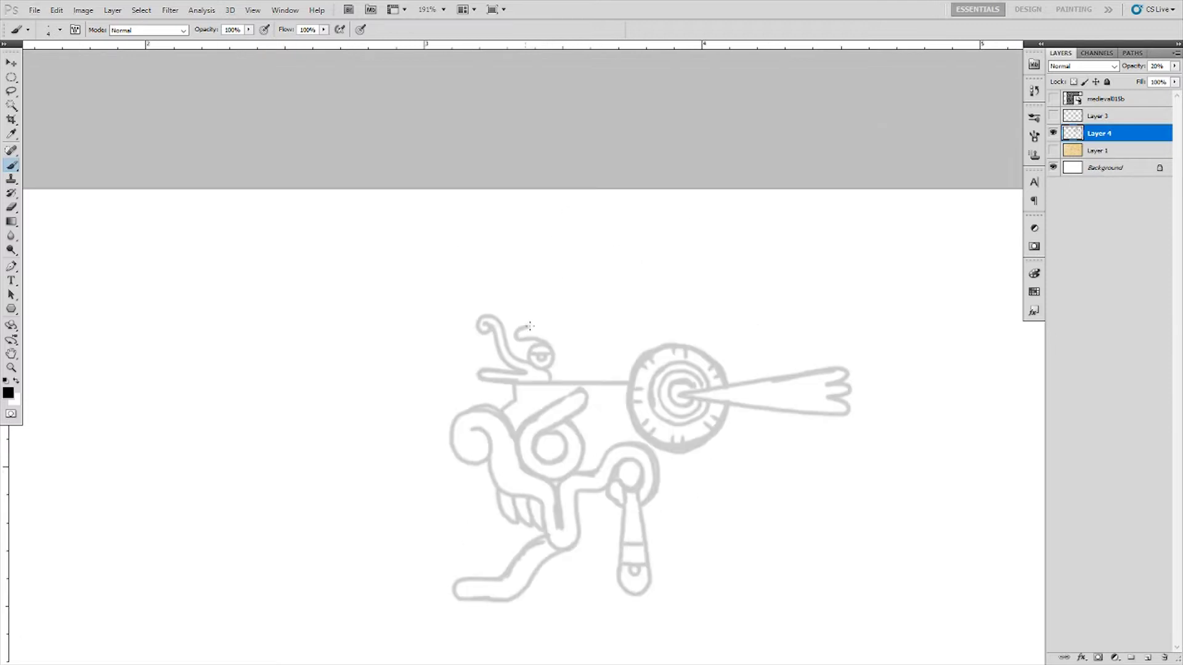
{"action": "scroll", "coordinate": [533, 339], "scroll_direction": "down", "scroll_amount": 2}
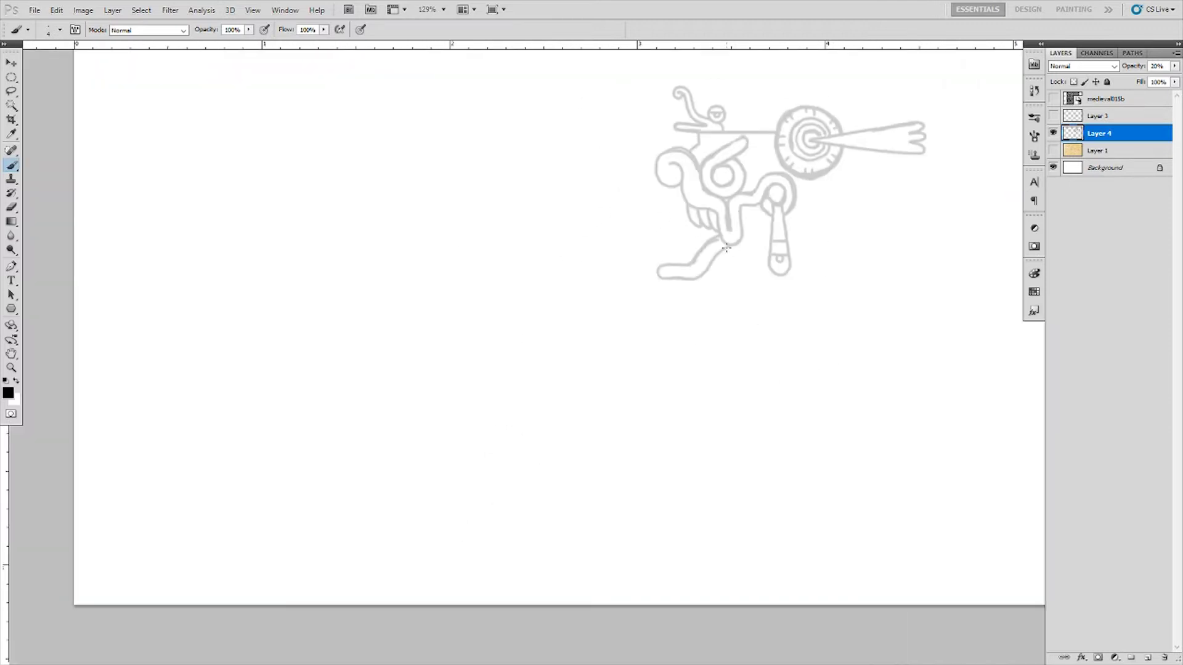
- Outline a trapezoid under the shield with horizontal bands across it
{"action": "left_click_drag", "start_coordinate": [836, 235], "coordinate": [777, 314]}
{"action": "mouse_move", "coordinate": [739, 256]}
{"action": "left_mouse_down"}
{"action": "mouse_move", "coordinate": [729, 312]}
{"action": "mouse_move", "coordinate": [790, 326]}
{"action": "left_mouse_up"}
{"action": "left_click_drag", "start_coordinate": [791, 328], "coordinate": [729, 328]}
{"action": "left_click_drag", "start_coordinate": [775, 276], "coordinate": [737, 275]}
{"action": "left_click_drag", "start_coordinate": [779, 287], "coordinate": [734, 286]}
- Draw the triangular cape down from the shield and hatch its inside
{"action": "left_click_drag", "start_coordinate": [756, 151], "coordinate": [590, 155]}
{"action": "mouse_move", "coordinate": [616, 235]}
{"action": "left_mouse_down"}
{"action": "mouse_move", "coordinate": [707, 359]}
{"action": "mouse_move", "coordinate": [616, 361]}
{"action": "mouse_move", "coordinate": [623, 332]}
{"action": "mouse_move", "coordinate": [671, 309]}
{"action": "left_mouse_up"}
{"action": "mouse_move", "coordinate": [667, 313]}
{"action": "left_mouse_down"}
{"action": "mouse_move", "coordinate": [617, 313]}
{"action": "mouse_move", "coordinate": [685, 359]}
{"action": "left_mouse_up"}
{"action": "mouse_move", "coordinate": [668, 336]}
{"action": "left_mouse_down"}
{"action": "mouse_move", "coordinate": [678, 358]}
{"action": "mouse_move", "coordinate": [650, 359]}
{"action": "left_mouse_up"}
{"action": "mouse_move", "coordinate": [486, 181]}
{"action": "left_mouse_down"}
{"action": "mouse_move", "coordinate": [517, 310]}
{"action": "mouse_move", "coordinate": [588, 326]}
{"action": "mouse_move", "coordinate": [609, 312]}
{"action": "mouse_move", "coordinate": [610, 331]}
{"action": "mouse_move", "coordinate": [662, 339]}
{"action": "left_mouse_up"}
{"action": "scroll", "coordinate": [490, 166], "scroll_direction": "up", "scroll_amount": 2}
- Draw an oval ring with an inner arc below the figure
{"action": "scroll", "coordinate": [669, 246], "scroll_direction": "down", "scroll_amount": 3}
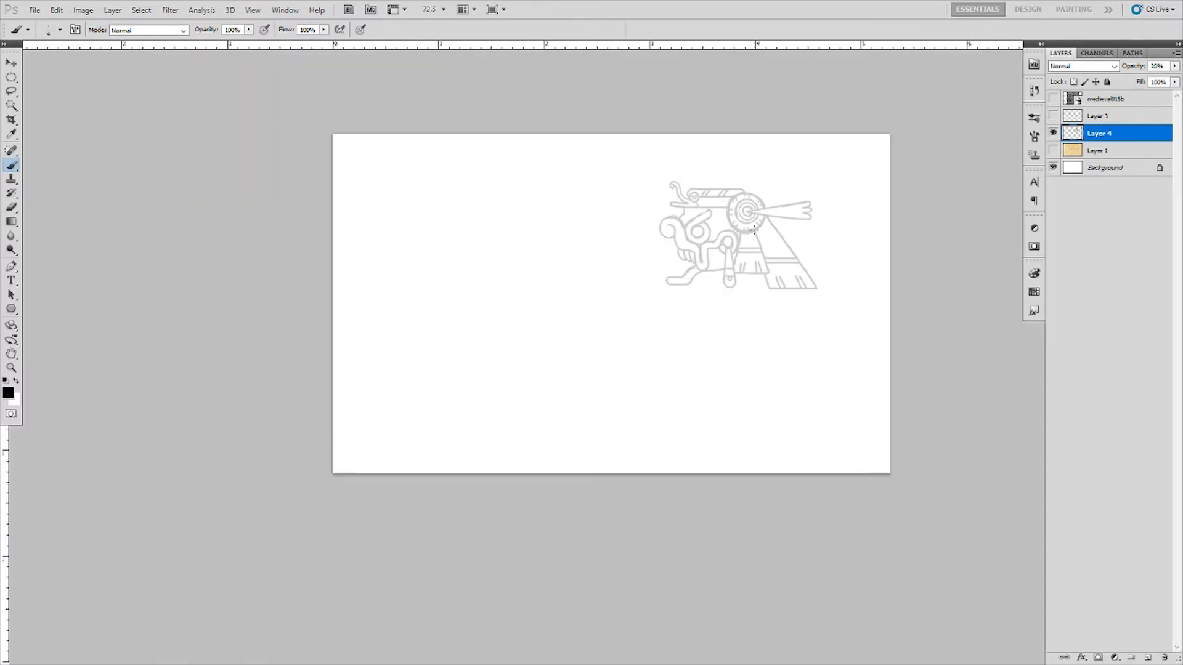
{"action": "scroll", "coordinate": [668, 247], "scroll_direction": "up", "scroll_amount": 2}
{"action": "left_click_drag", "start_coordinate": [652, 297], "coordinate": [794, 304]}
{"action": "scroll", "coordinate": [690, 293], "scroll_direction": "up", "scroll_amount": 1}
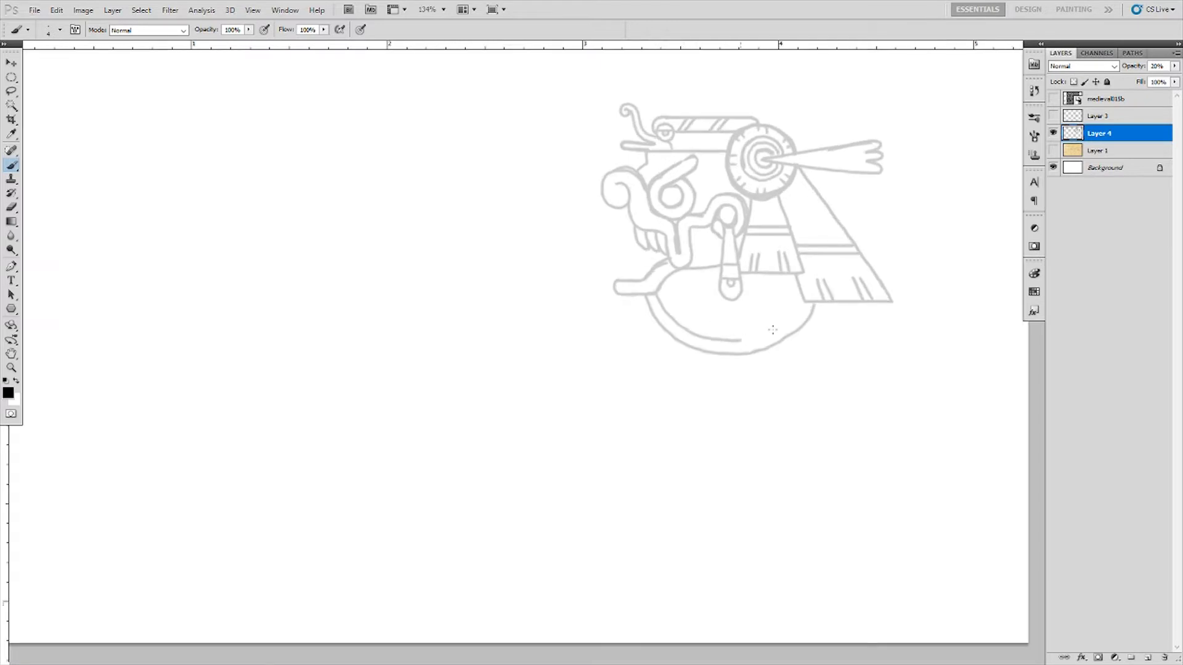
{"action": "left_click_drag", "start_coordinate": [688, 344], "coordinate": [804, 297]}
{"action": "left_click_drag", "start_coordinate": [668, 284], "coordinate": [791, 277]}
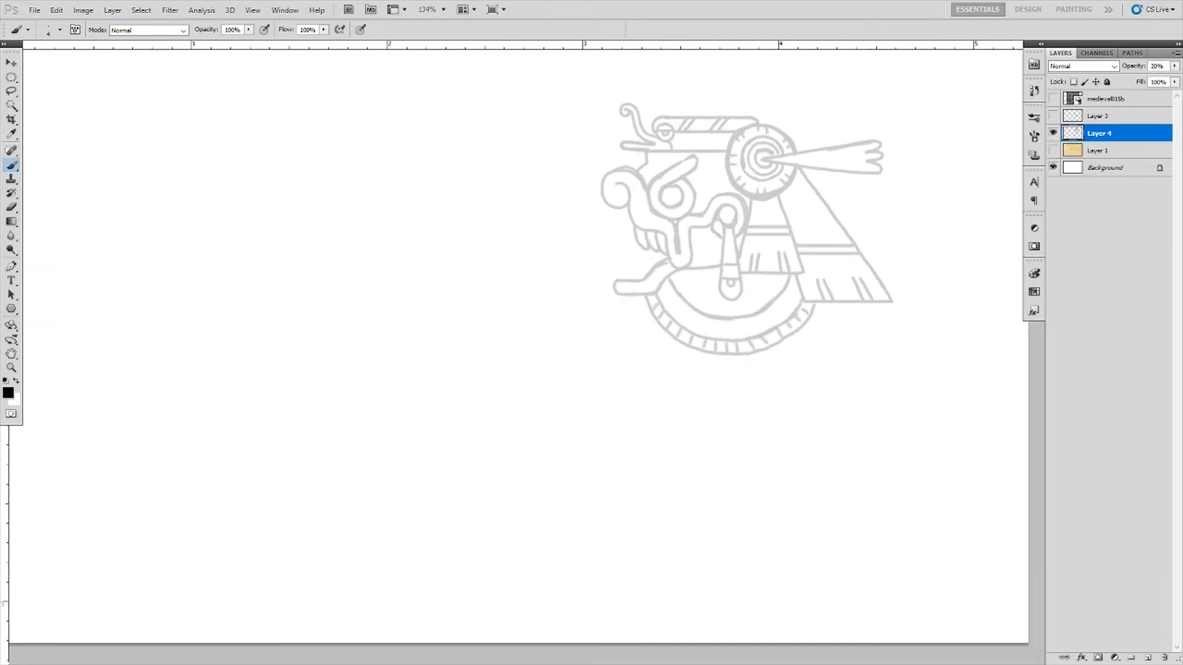
- Add a row of small bead circles under the ring for the collar
{"action": "scroll", "coordinate": [616, 246], "scroll_direction": "up", "scroll_amount": 1}
{"action": "left_click_drag", "start_coordinate": [582, 305], "coordinate": [638, 295]}
{"action": "left_click_drag", "start_coordinate": [672, 266], "coordinate": [673, 266]}
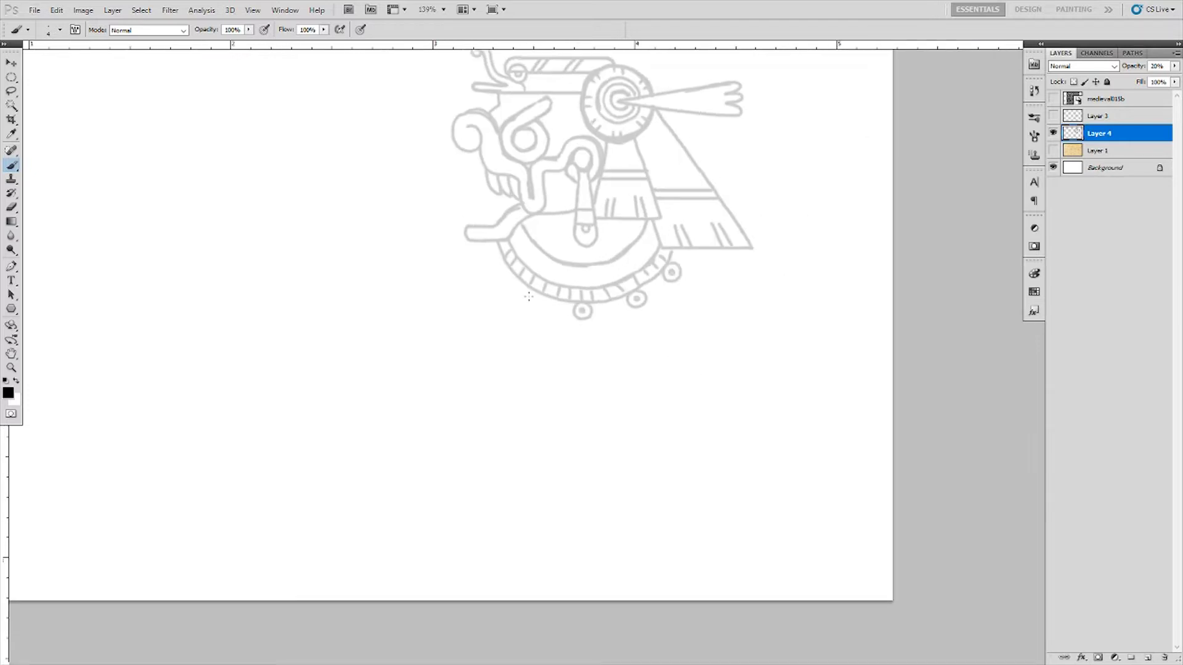
{"action": "left_click_drag", "start_coordinate": [538, 297], "coordinate": [505, 270]}
- Draw the large round pendant below the beads, redoing its lower outline
{"action": "left_click_drag", "start_coordinate": [628, 299], "coordinate": [671, 357]}
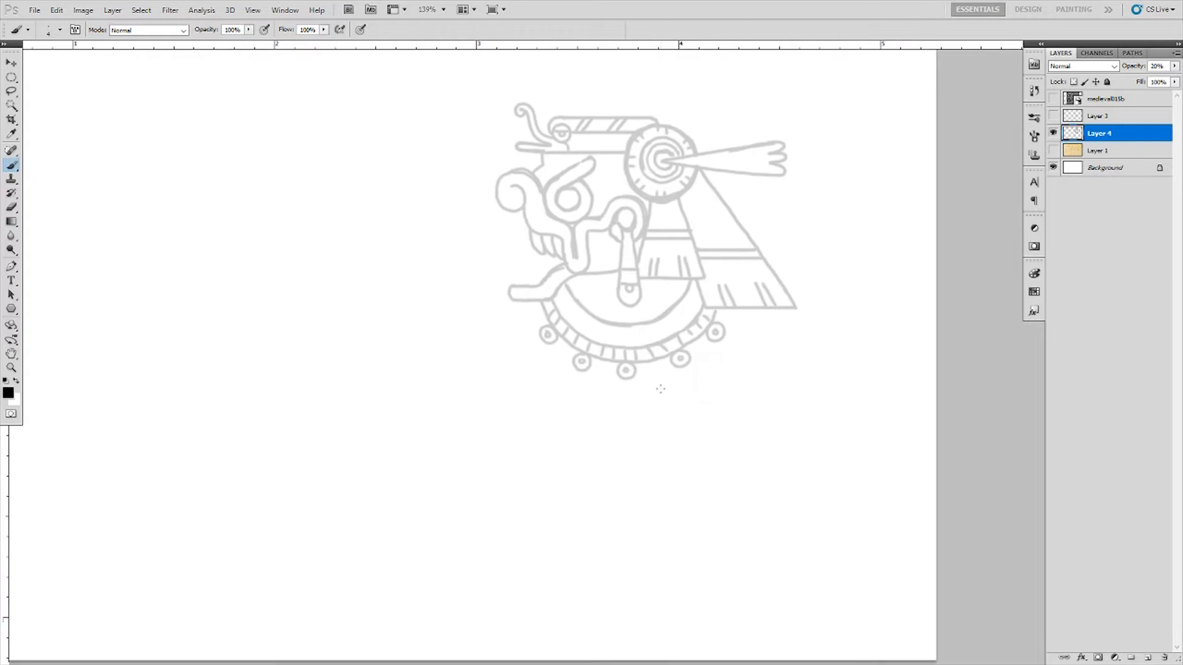
{"action": "left_click_drag", "start_coordinate": [601, 425], "coordinate": [625, 430]}
{"action": "key", "text": "ctrl+z"}
{"action": "left_click_drag", "start_coordinate": [685, 372], "coordinate": [580, 393]}
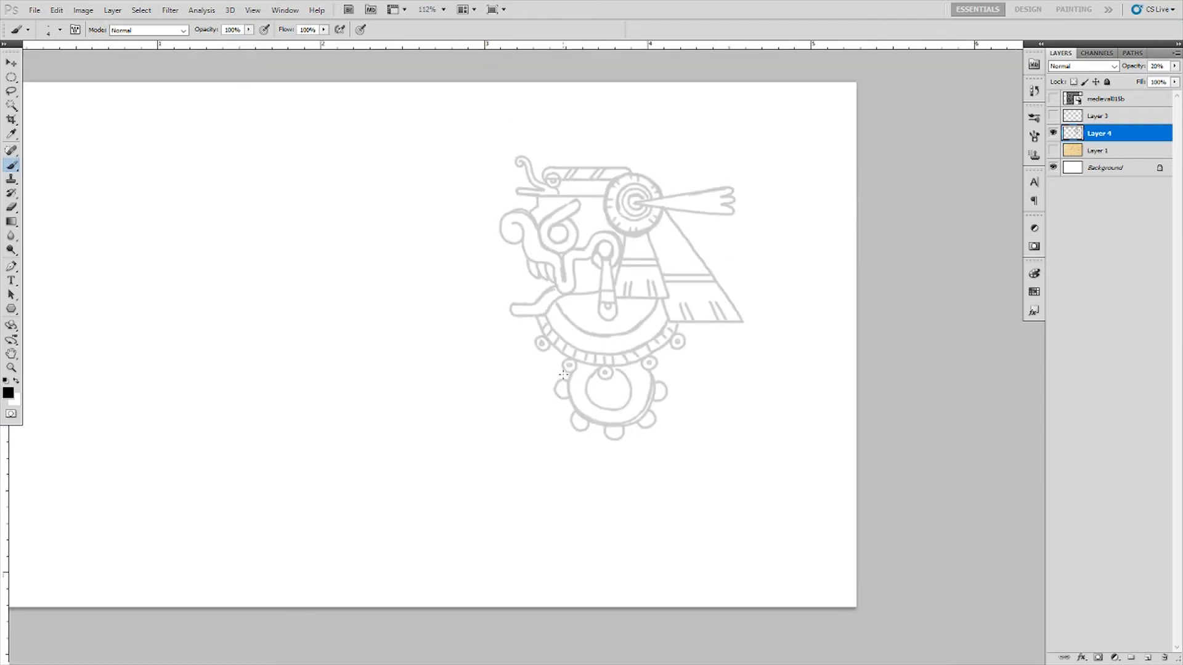
- Draw a crown on top of the head
{"action": "mouse_move", "coordinate": [691, 429]}
{"action": "left_mouse_down"}
{"action": "mouse_move", "coordinate": [604, 307]}
{"action": "mouse_move", "coordinate": [662, 289]}
{"action": "mouse_move", "coordinate": [696, 336]}
{"action": "left_mouse_up"}
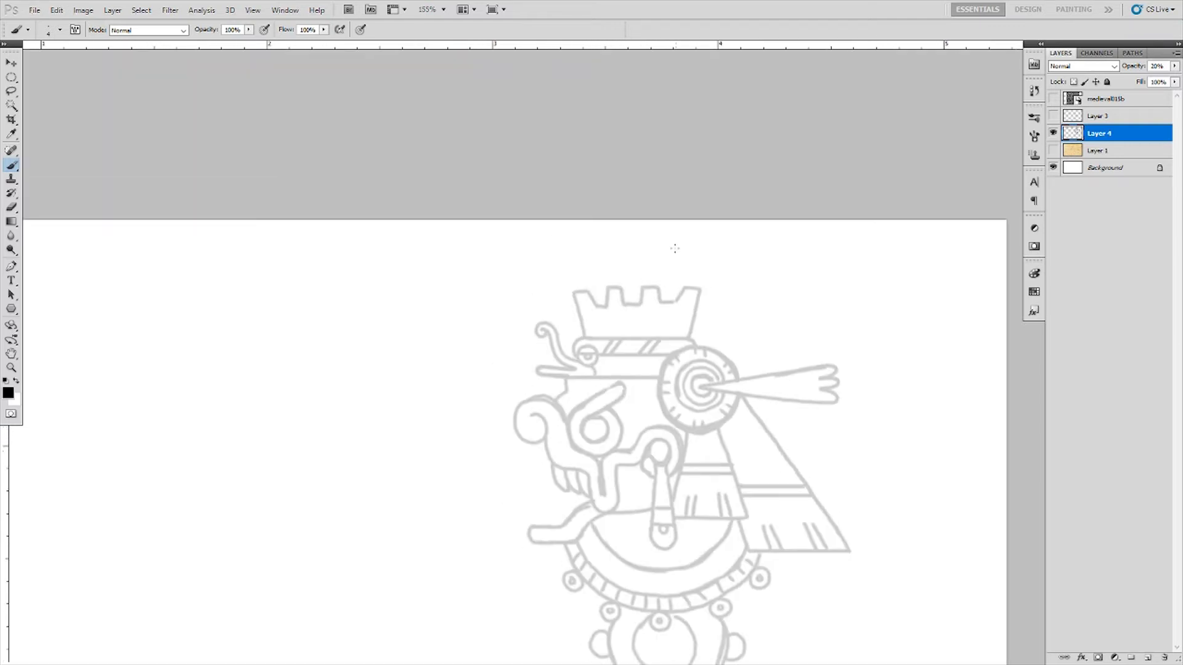
{"action": "scroll", "coordinate": [678, 343], "scroll_direction": "down", "scroll_amount": 3}
{"action": "key", "text": "v"}
{"action": "key", "text": "b"}
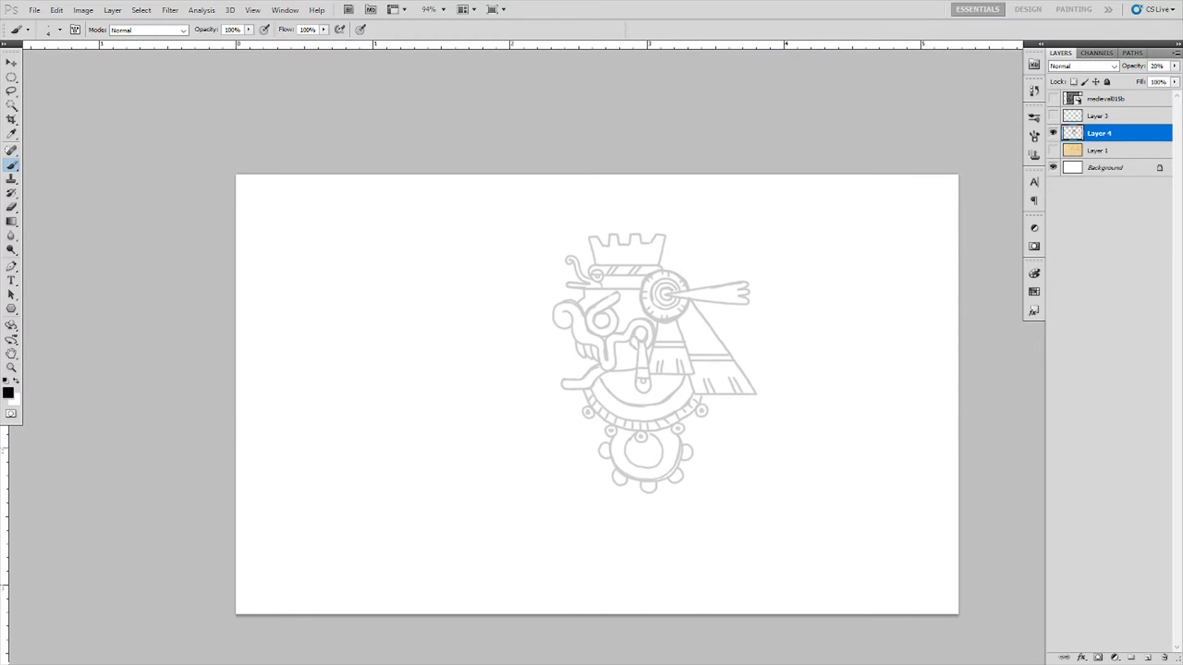
- Add a vertical line beside the pendant
{"action": "scroll", "coordinate": [755, 303], "scroll_direction": "up", "scroll_amount": 3}
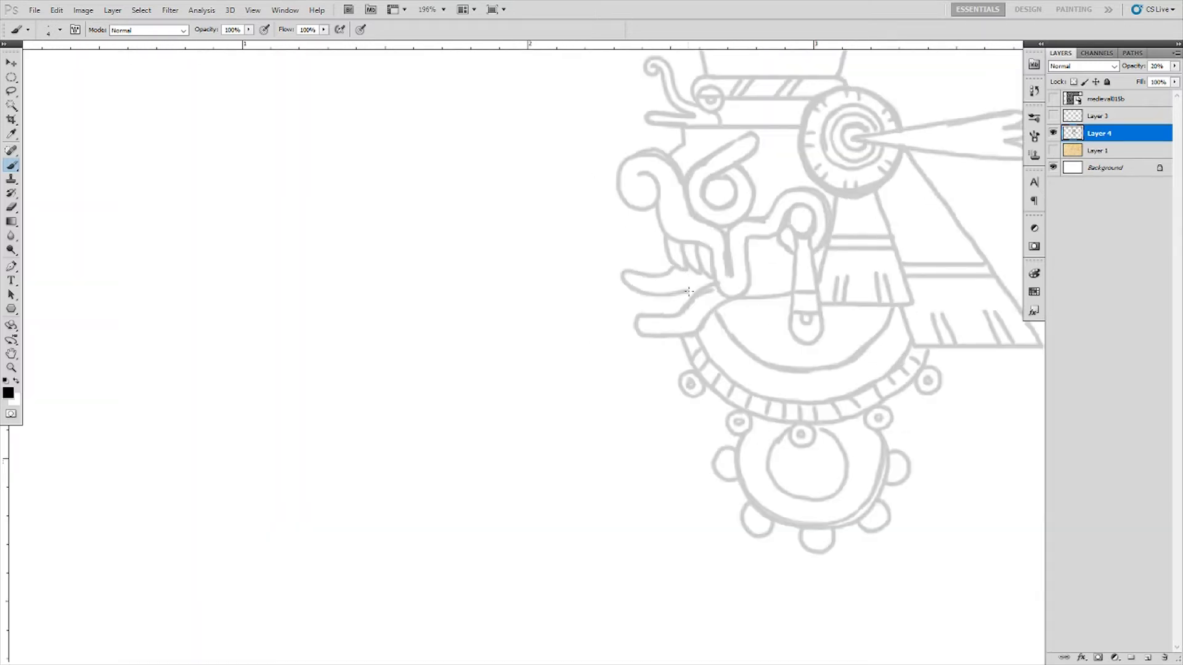
{"action": "left_click_drag", "start_coordinate": [648, 345], "coordinate": [654, 244]}
{"action": "scroll", "coordinate": [654, 244], "scroll_direction": "down", "scroll_amount": 2}
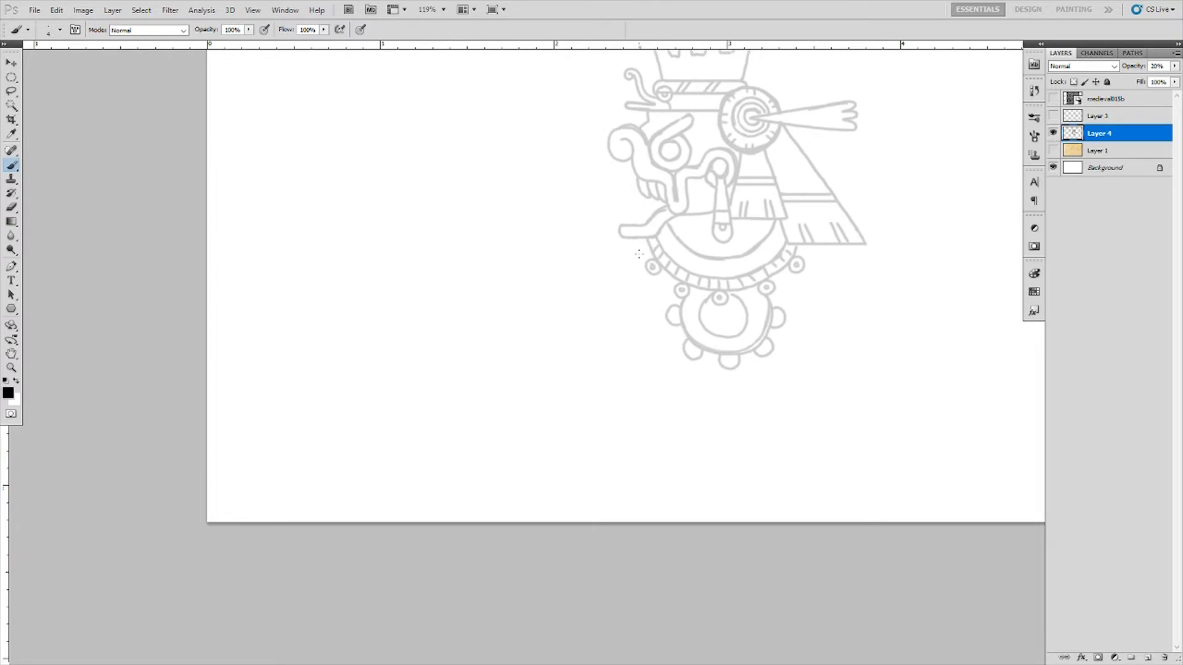
{"action": "key", "text": "ctrl+t"}
{"action": "key", "text": "Escape"}
{"action": "scroll", "coordinate": [797, 273], "scroll_direction": "up", "scroll_amount": 1}
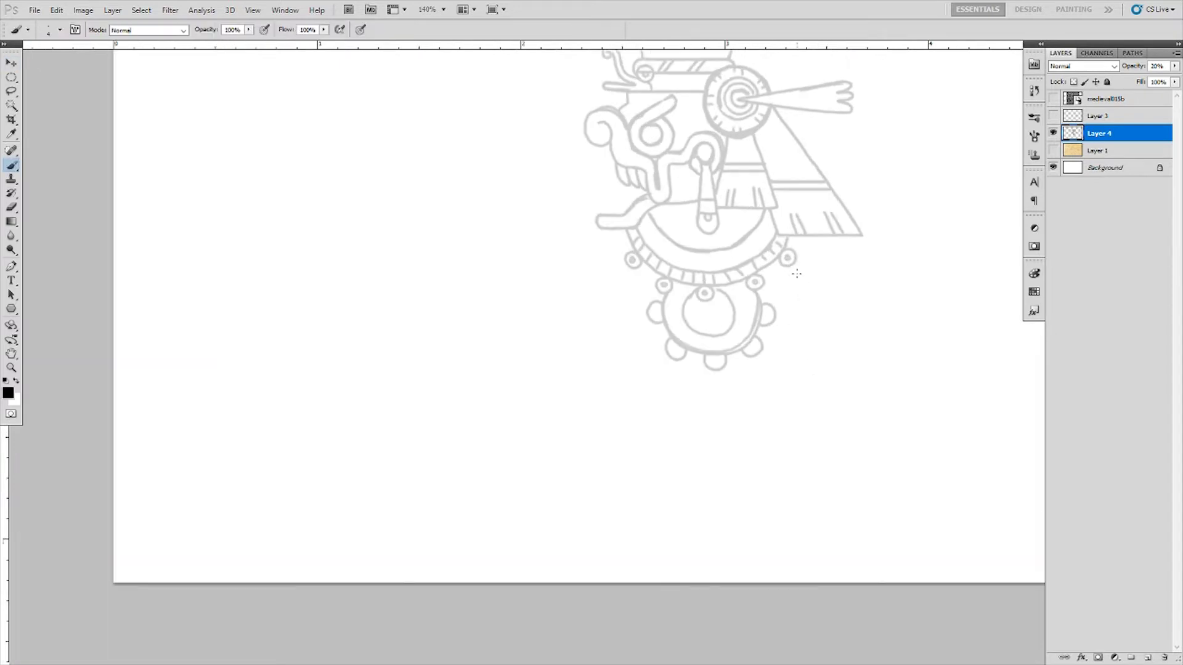
{"action": "scroll", "coordinate": [838, 527], "scroll_direction": "up", "scroll_amount": 1}
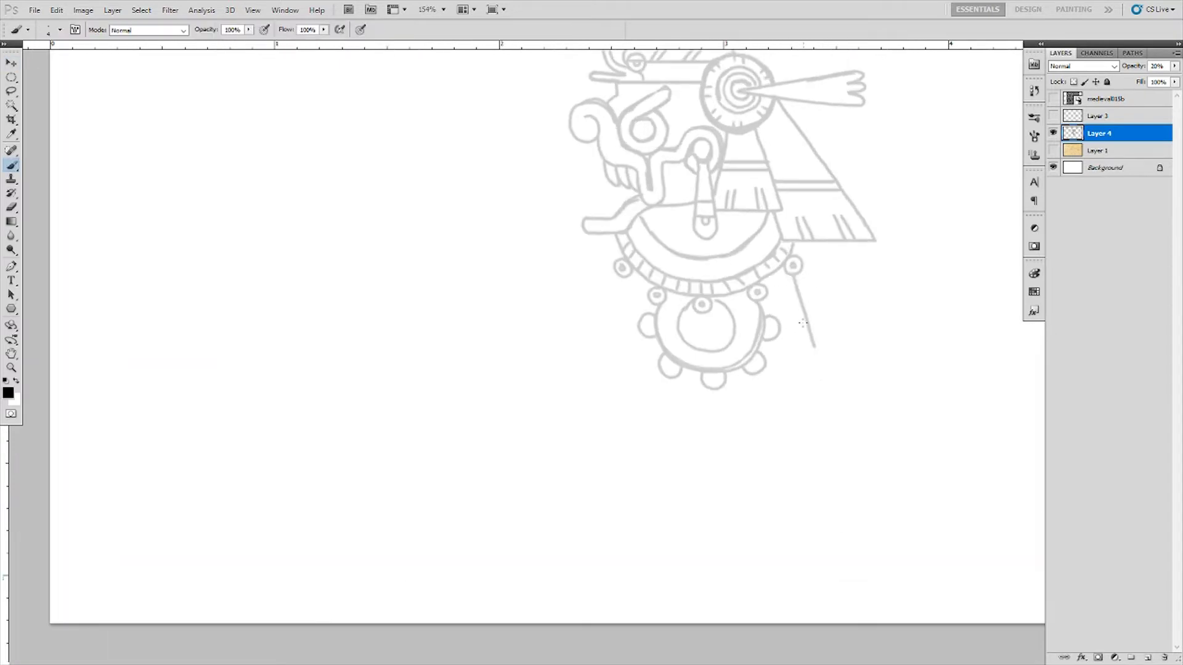
- Outline the left and right sides of the skirt
{"action": "left_click_drag", "start_coordinate": [795, 276], "coordinate": [740, 379]}
{"action": "left_click_drag", "start_coordinate": [630, 275], "coordinate": [672, 387]}
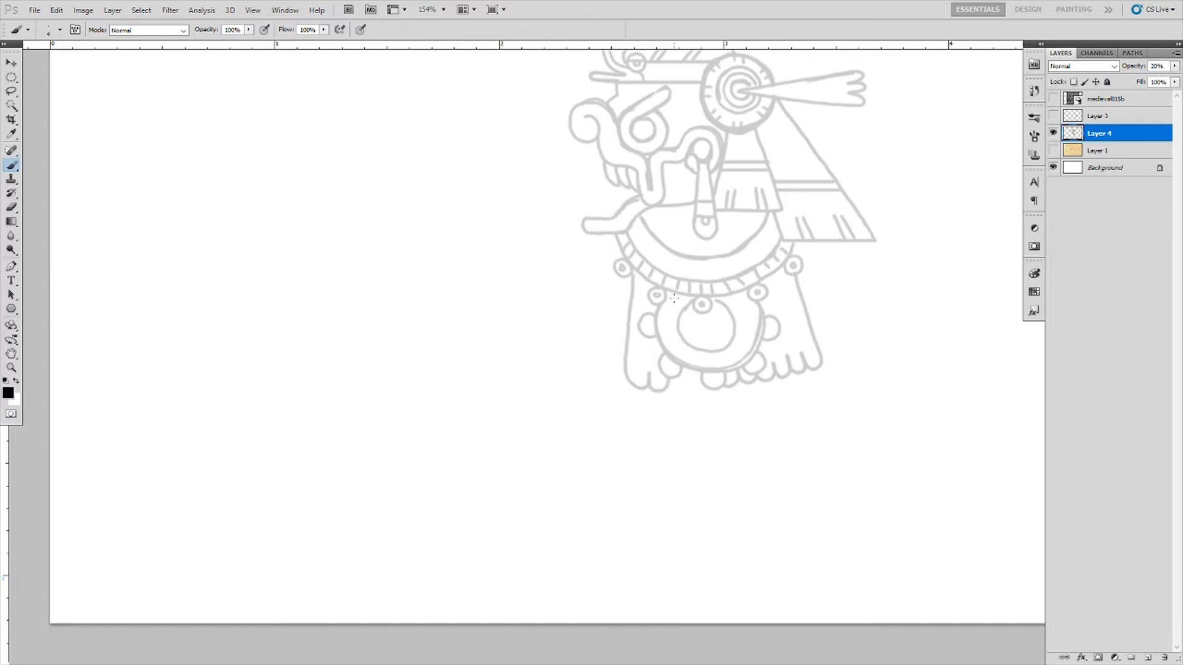
{"action": "scroll", "coordinate": [678, 390], "scroll_direction": "down", "scroll_amount": 2}
{"action": "scroll", "coordinate": [639, 285], "scroll_direction": "up", "scroll_amount": 2}
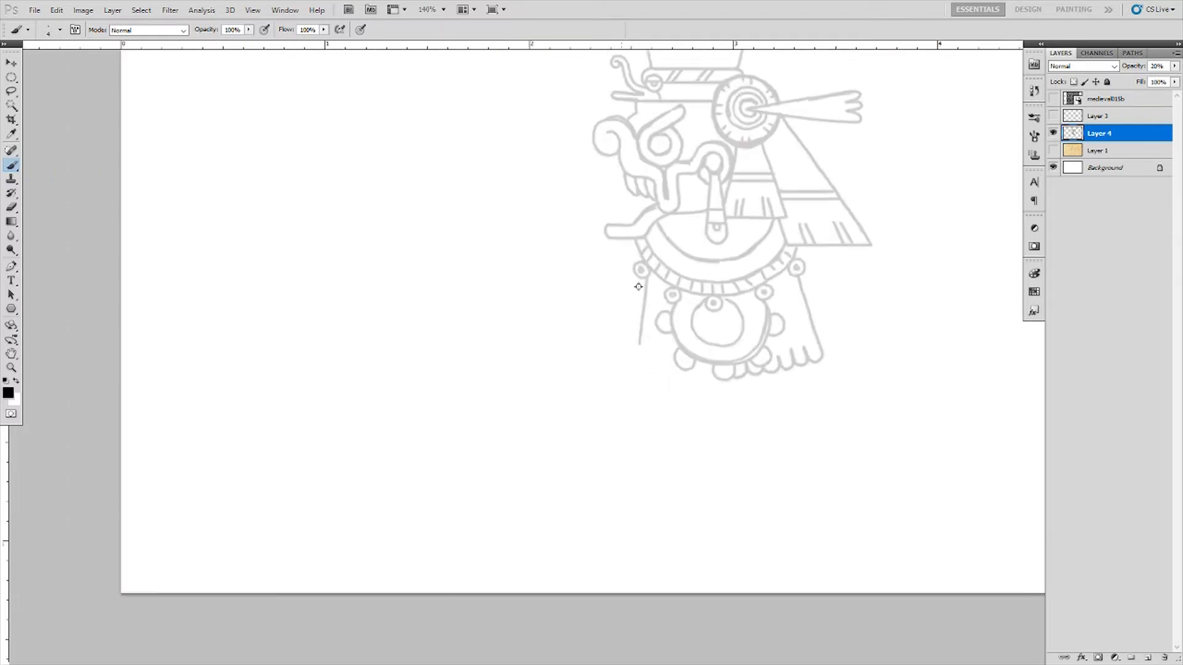
{"action": "scroll", "coordinate": [641, 369], "scroll_direction": "up", "scroll_amount": 1}
{"action": "scroll", "coordinate": [707, 403], "scroll_direction": "down", "scroll_amount": 3}
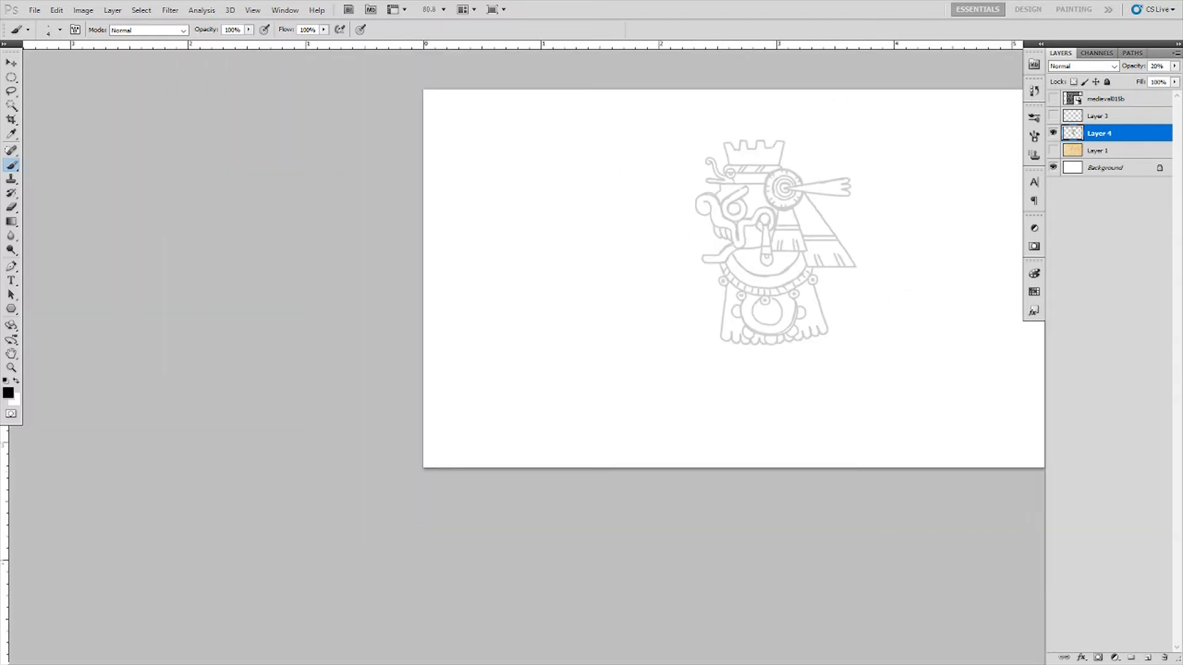
{"action": "scroll", "coordinate": [727, 172], "scroll_direction": "up", "scroll_amount": 1}
{"action": "scroll", "coordinate": [727, 172], "scroll_direction": "up", "scroll_amount": 1}
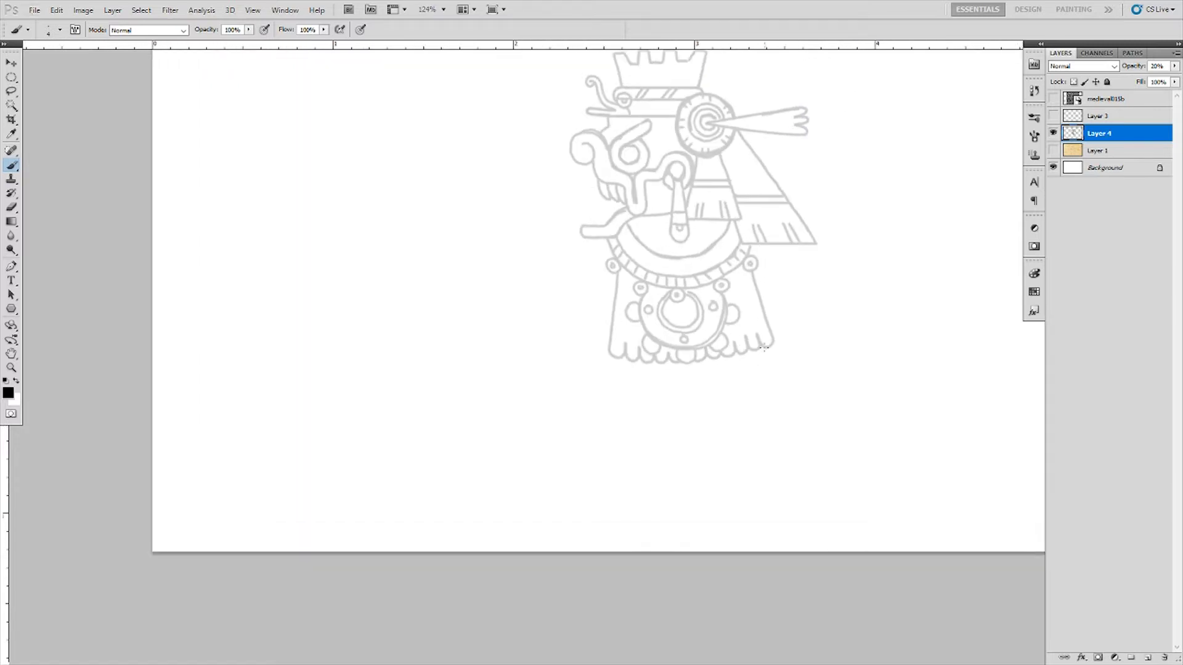
- Draw the lower body shape below the skirt with a curl and toe curls
{"action": "left_click_drag", "start_coordinate": [767, 350], "coordinate": [702, 436]}
{"action": "scroll", "coordinate": [630, 422], "scroll_direction": "up", "scroll_amount": 1}
{"action": "left_click_drag", "start_coordinate": [658, 371], "coordinate": [653, 389]}
{"action": "mouse_move", "coordinate": [726, 447]}
{"action": "left_mouse_down"}
{"action": "mouse_move", "coordinate": [665, 435]}
{"action": "mouse_move", "coordinate": [642, 389]}
{"action": "left_mouse_up"}
{"action": "scroll", "coordinate": [854, 357], "scroll_direction": "down", "scroll_amount": 3}
{"action": "left_click_drag", "start_coordinate": [824, 257], "coordinate": [859, 246]}
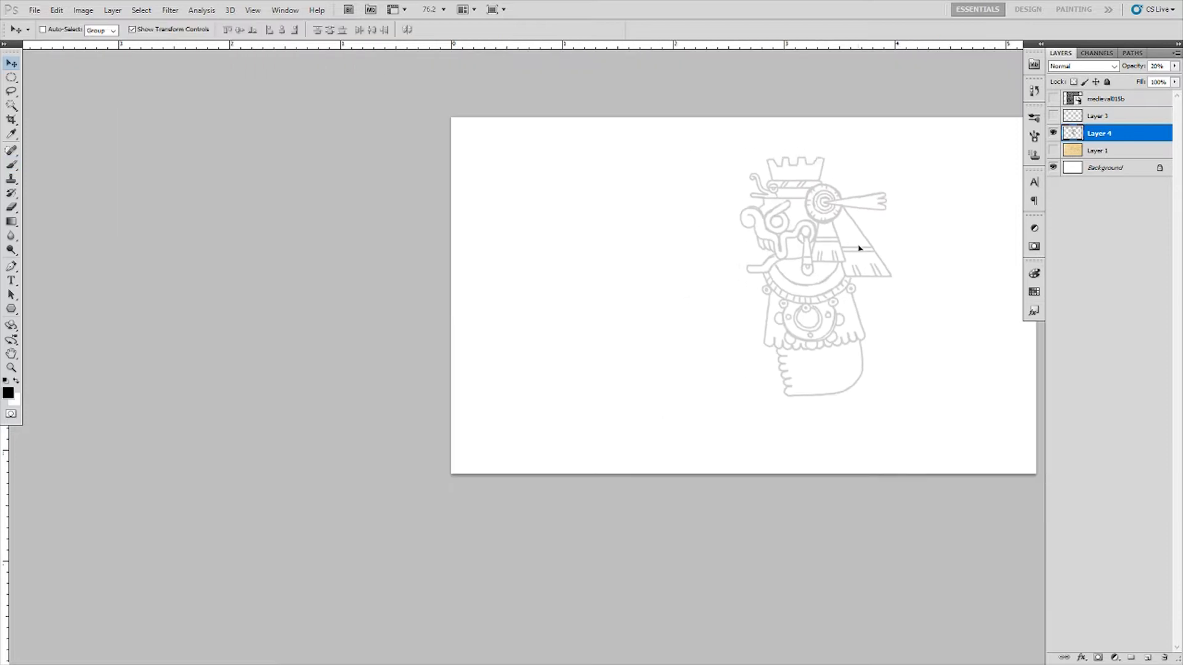
{"action": "scroll", "coordinate": [745, 335], "scroll_direction": "up", "scroll_amount": 2}
{"action": "scroll", "coordinate": [660, 417], "scroll_direction": "up", "scroll_amount": 2}
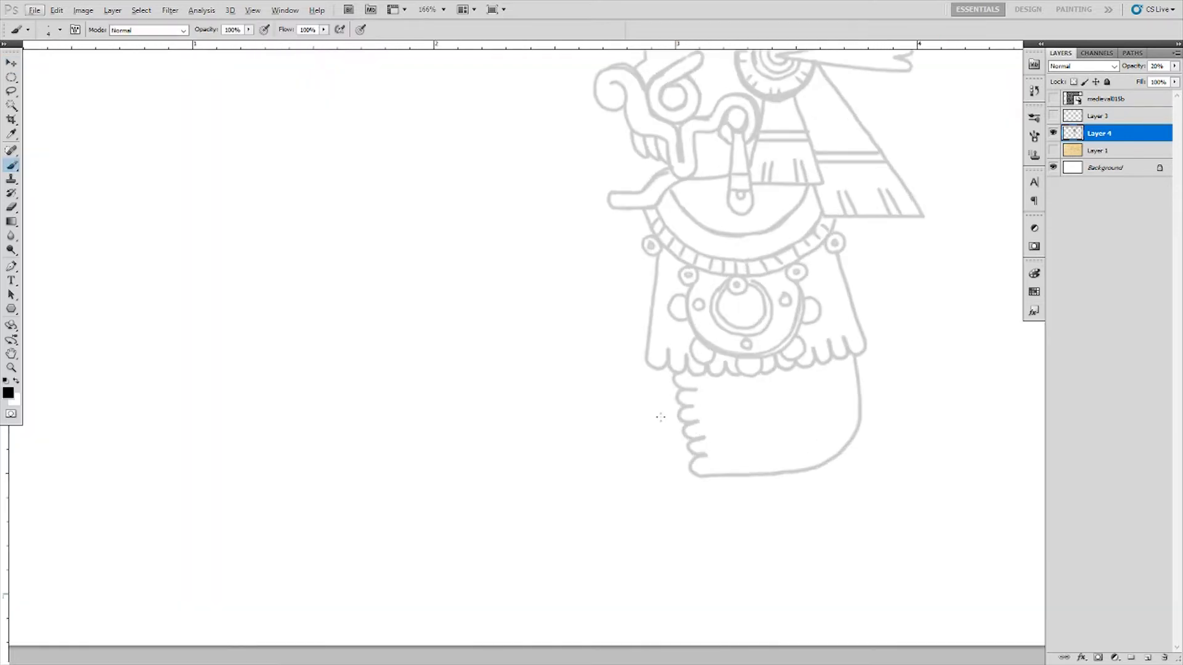
- Draw the bent leg curving out at the lower left
{"action": "left_click_drag", "start_coordinate": [679, 417], "coordinate": [749, 521]}
{"action": "scroll", "coordinate": [739, 511], "scroll_direction": "down", "scroll_amount": 1}
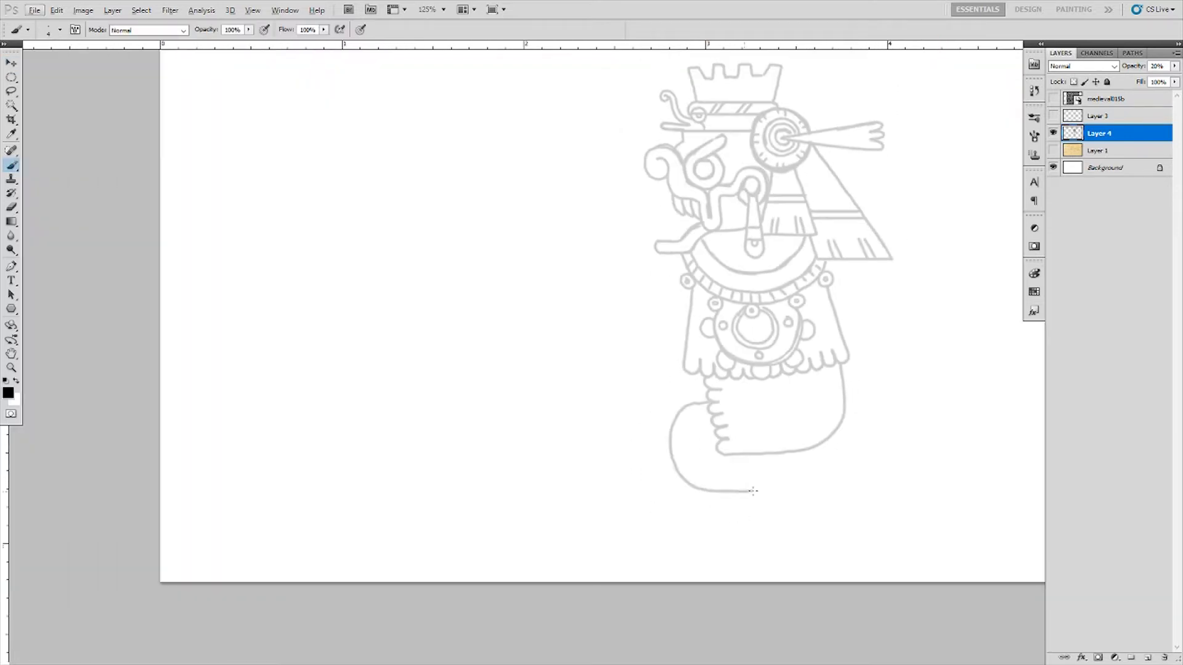
{"action": "scroll", "coordinate": [610, 422], "scroll_direction": "up", "scroll_amount": 1}
{"action": "scroll", "coordinate": [682, 410], "scroll_direction": "up", "scroll_amount": 1}
- Add the front leg lines with small strokes and the back leg with toes
{"action": "mouse_move", "coordinate": [685, 360]}
{"action": "left_mouse_down"}
{"action": "mouse_move", "coordinate": [681, 430]}
{"action": "mouse_move", "coordinate": [743, 440]}
{"action": "mouse_move", "coordinate": [718, 457]}
{"action": "left_mouse_up"}
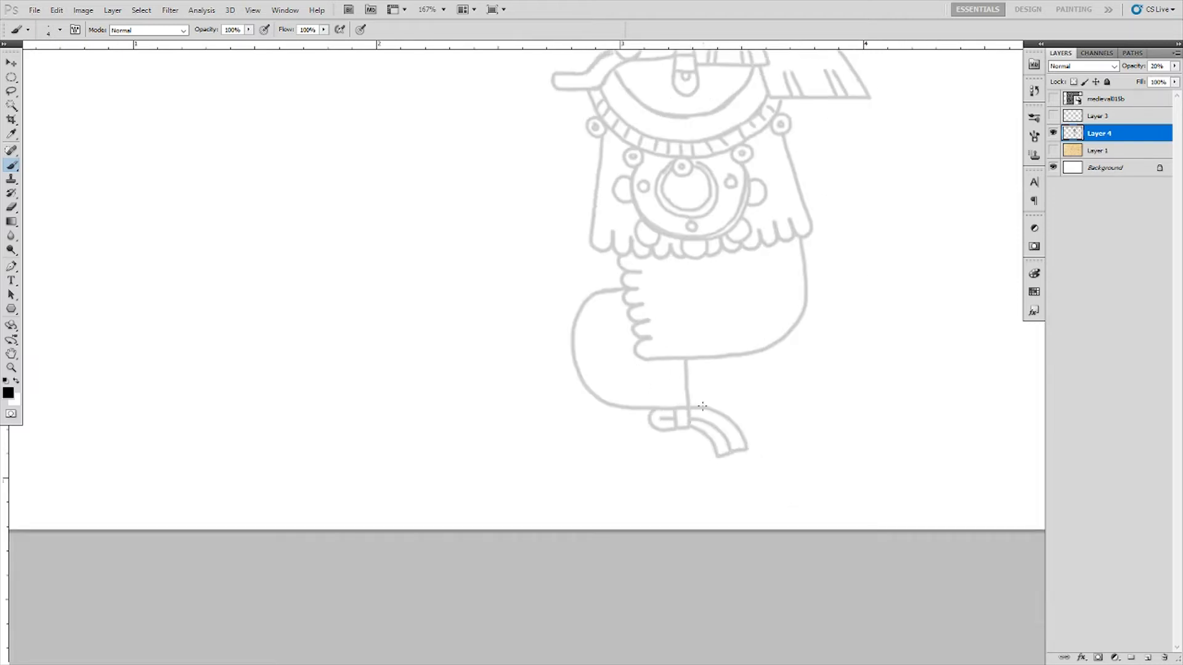
{"action": "left_click_drag", "start_coordinate": [719, 360], "coordinate": [720, 406]}
{"action": "mouse_move", "coordinate": [684, 369]}
{"action": "left_mouse_down"}
{"action": "mouse_move", "coordinate": [672, 407]}
{"action": "mouse_move", "coordinate": [671, 377]}
{"action": "left_mouse_up"}
{"action": "scroll", "coordinate": [716, 370], "scroll_direction": "up", "scroll_amount": 1}
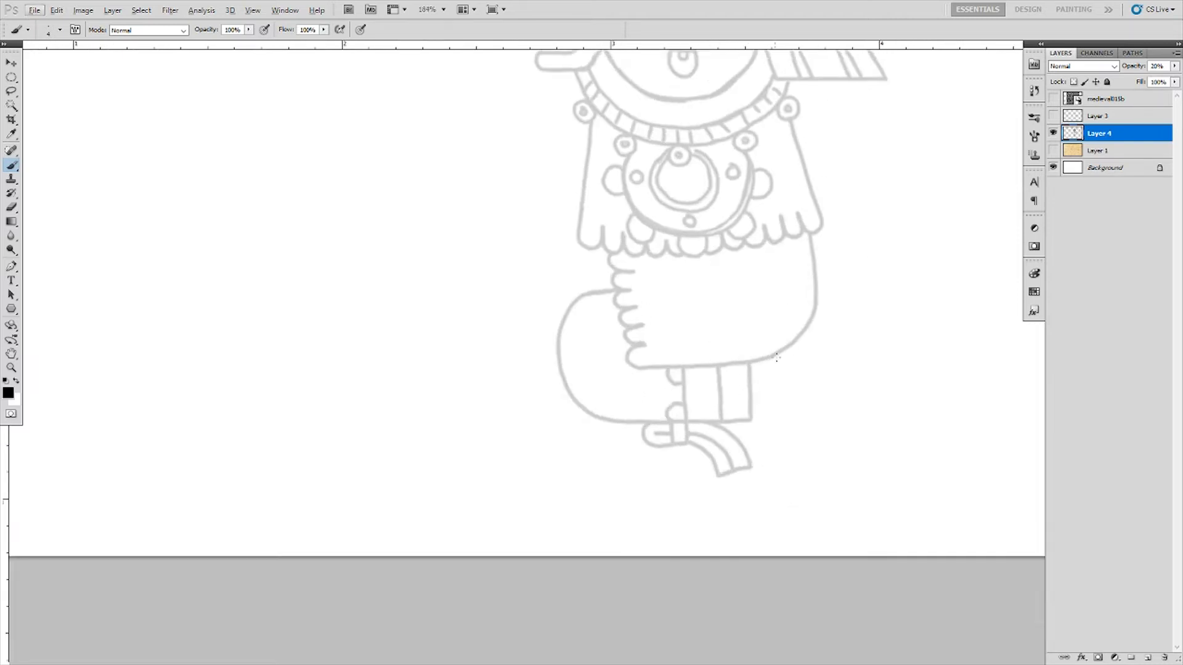
{"action": "mouse_move", "coordinate": [777, 354]}
{"action": "left_mouse_down"}
{"action": "mouse_move", "coordinate": [813, 470]}
{"action": "mouse_move", "coordinate": [801, 422]}
{"action": "mouse_move", "coordinate": [821, 352]}
{"action": "mouse_move", "coordinate": [822, 481]}
{"action": "left_mouse_up"}
{"action": "scroll", "coordinate": [822, 481], "scroll_direction": "down", "scroll_amount": 5}
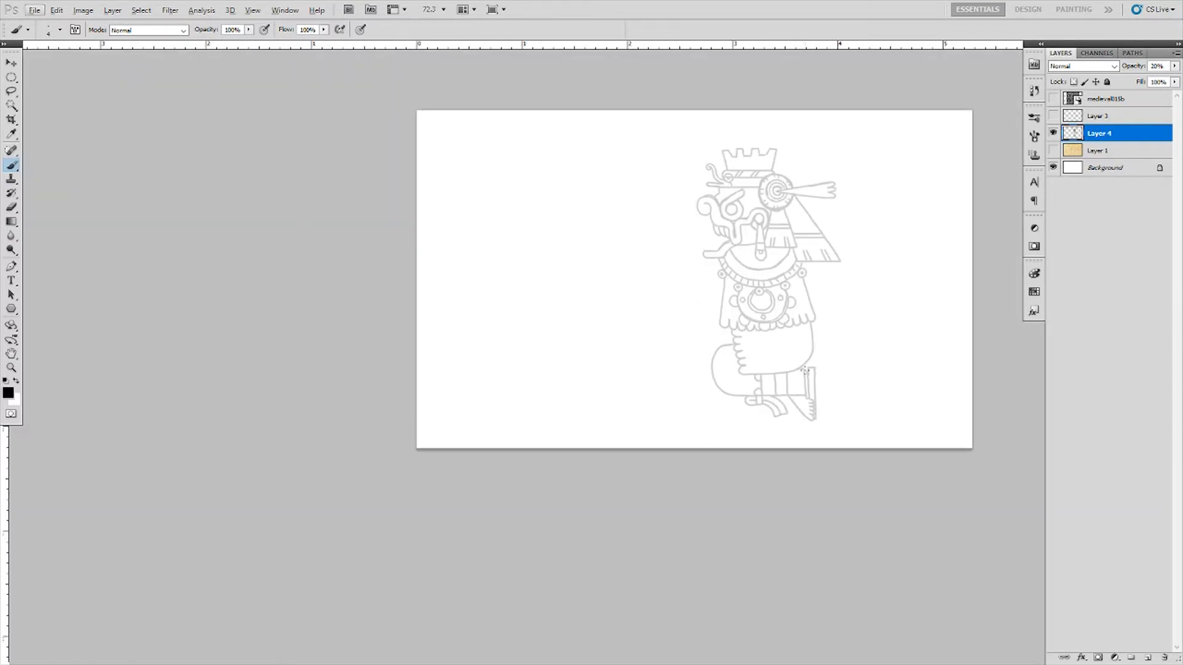
{"action": "scroll", "coordinate": [804, 370], "scroll_direction": "up", "scroll_amount": 3}
- Draw a shin line, then copy the foot onto its own layer at 20% opacity
{"action": "left_click_drag", "start_coordinate": [665, 301], "coordinate": [588, 425]}
{"action": "key", "text": "l"}
{"action": "left_click_drag", "start_coordinate": [789, 370], "coordinate": [635, 425]}
{"action": "key", "text": "ctrl+j"}
{"action": "key", "text": "v"}
{"action": "scroll", "coordinate": [578, 451], "scroll_direction": "up", "scroll_amount": 1}
{"action": "type", "text": "2"}
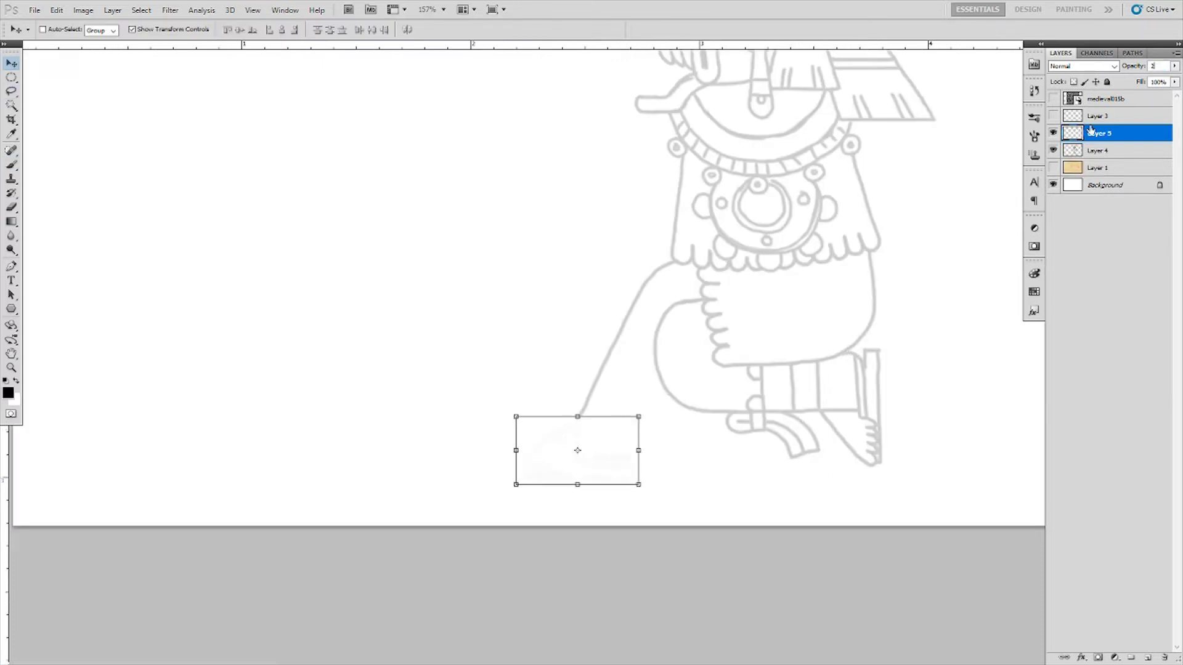
{"action": "type", "text": "0"}
{"action": "key", "text": "Return"}
- Sketch the front of the lower leg, the knee and the band below it
{"action": "key", "text": "b"}
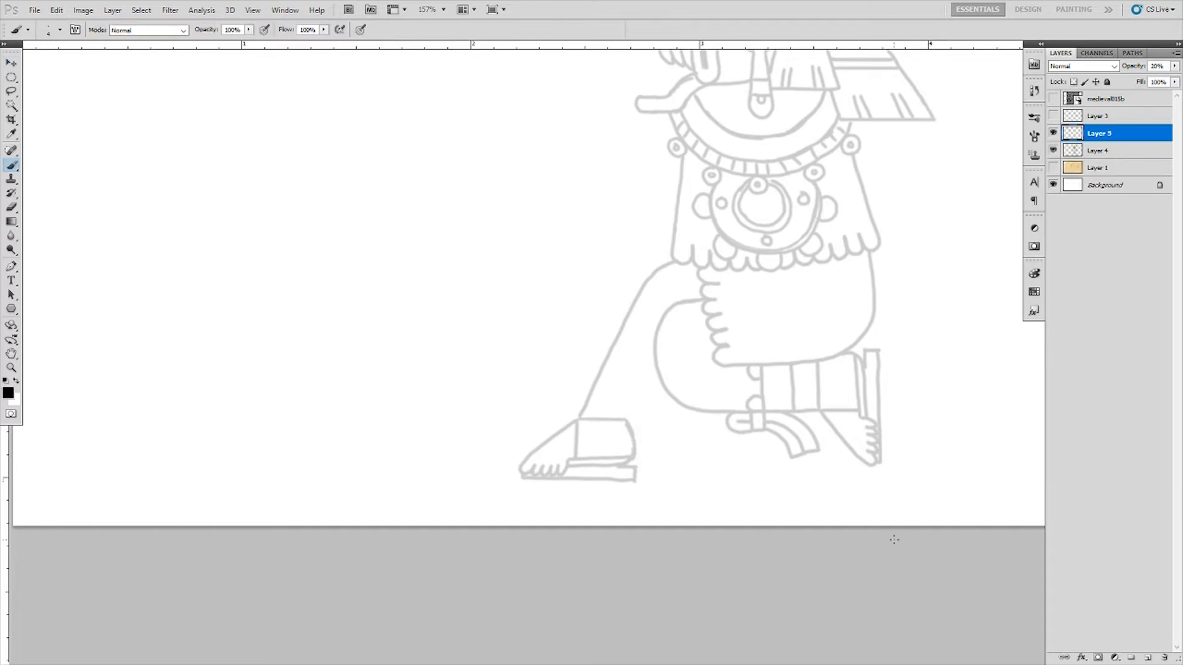
{"action": "left_click_drag", "start_coordinate": [656, 364], "coordinate": [626, 419]}
{"action": "left_click_drag", "start_coordinate": [603, 367], "coordinate": [653, 367]}
{"action": "mouse_move", "coordinate": [586, 395]}
{"action": "left_mouse_down"}
{"action": "mouse_move", "coordinate": [640, 395]}
{"action": "mouse_move", "coordinate": [653, 369]}
{"action": "mouse_move", "coordinate": [610, 340]}
{"action": "mouse_move", "coordinate": [555, 410]}
{"action": "left_mouse_up"}
- Delete Layer 4 and set Layer 5's opacity to 20%
{"action": "key", "text": "alt+bracketleft"}
{"action": "scroll", "coordinate": [607, 401], "scroll_direction": "up", "scroll_amount": 1}
{"action": "scroll", "coordinate": [544, 366], "scroll_direction": "down", "scroll_amount": 4}
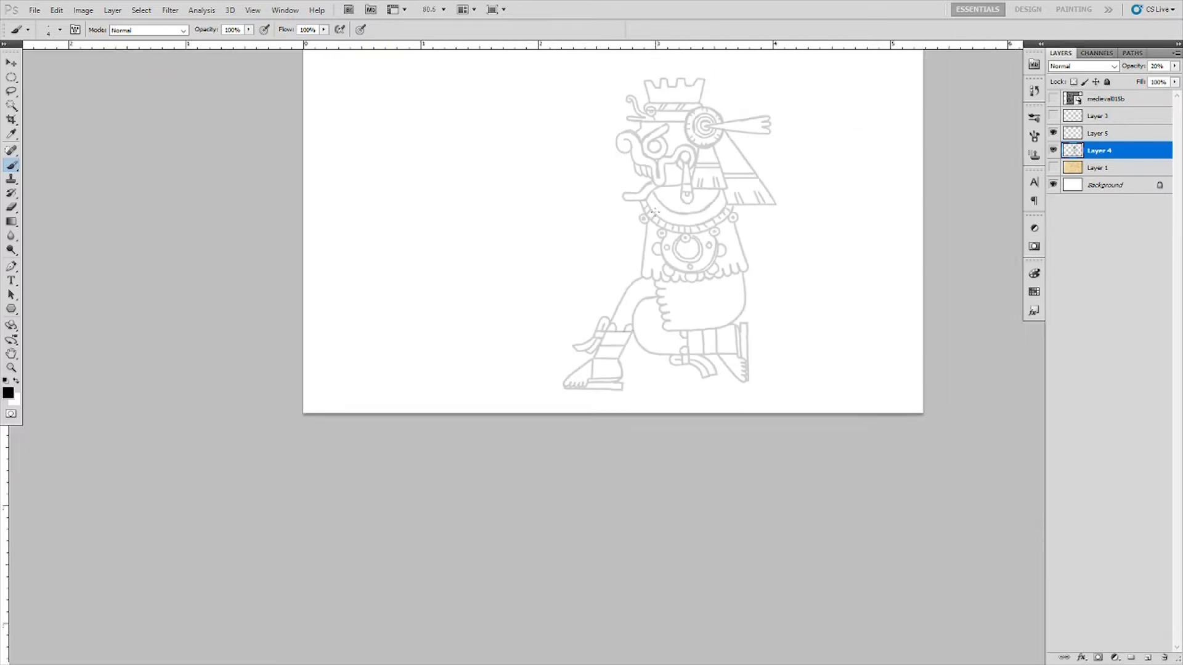
{"action": "scroll", "coordinate": [655, 224], "scroll_direction": "up", "scroll_amount": 1}
{"action": "scroll", "coordinate": [703, 320], "scroll_direction": "up", "scroll_amount": 1}
{"action": "scroll", "coordinate": [703, 319], "scroll_direction": "up", "scroll_amount": 1}
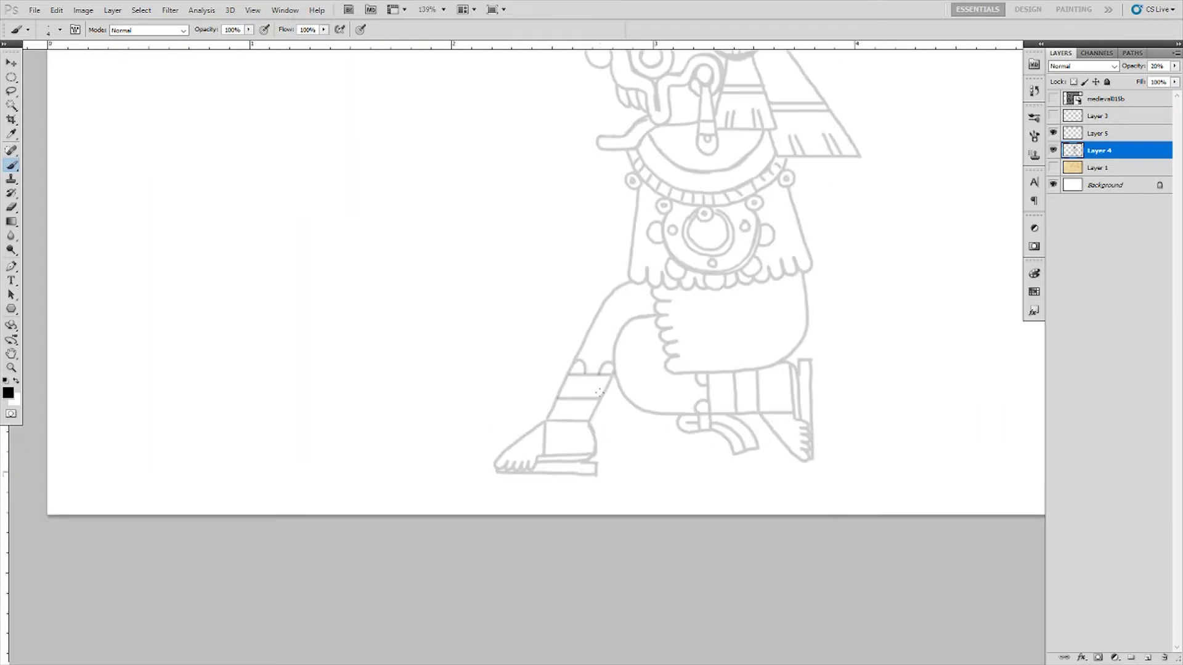
{"action": "key", "text": "Delete"}
{"action": "left_click", "coordinate": [1158, 66]}
{"action": "type", "text": "20"}
{"action": "scroll", "coordinate": [573, 370], "scroll_direction": "up", "scroll_amount": 1}
- Redraw the band above the front foot, undoing the slanted corner stroke
{"action": "left_click_drag", "start_coordinate": [585, 356], "coordinate": [558, 413]}
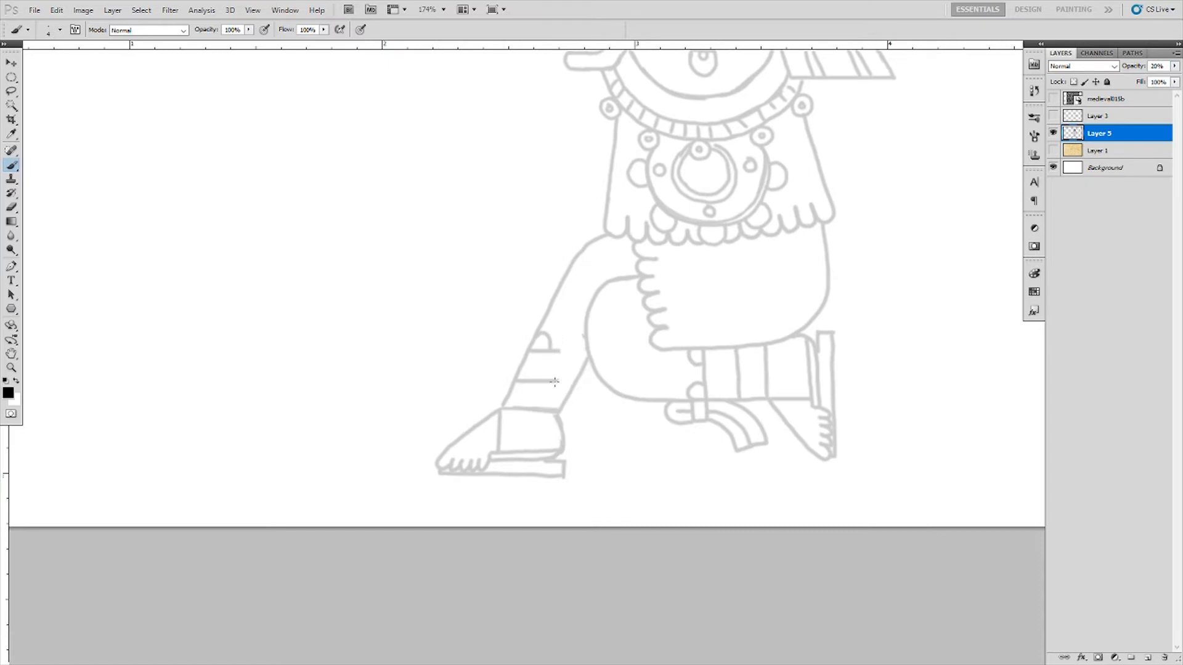
{"action": "mouse_move", "coordinate": [502, 346]}
{"action": "left_mouse_down"}
{"action": "mouse_move", "coordinate": [586, 354]}
{"action": "mouse_move", "coordinate": [518, 366]}
{"action": "left_mouse_up"}
{"action": "key", "text": "ctrl+z"}
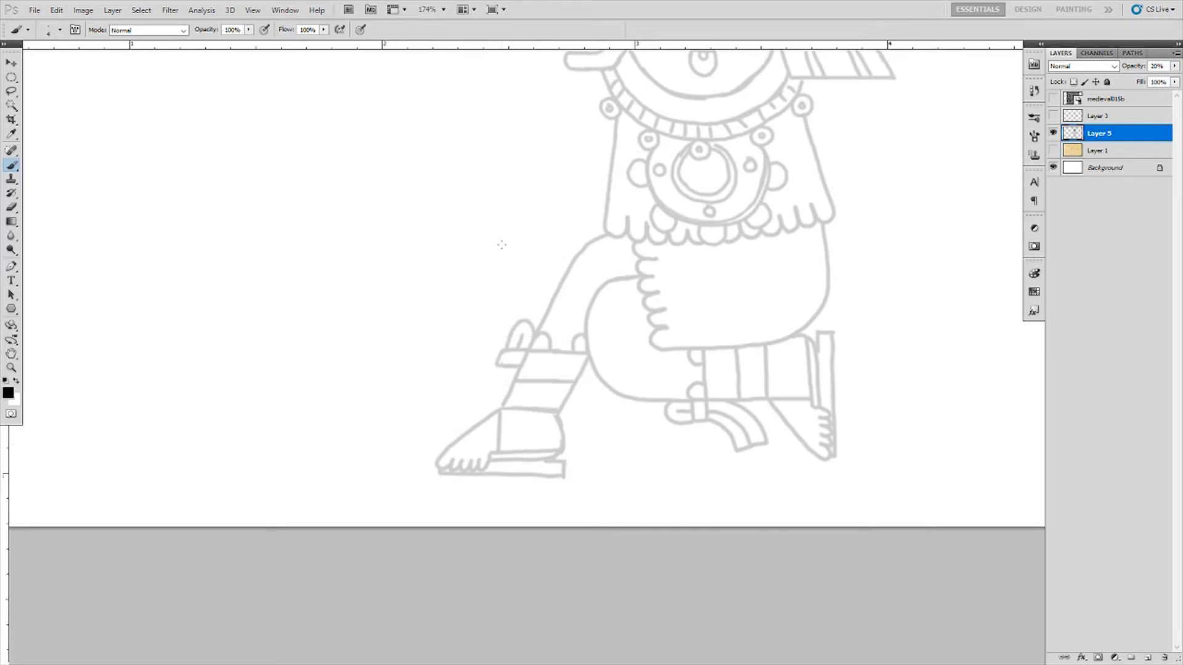
{"action": "scroll", "coordinate": [502, 245], "scroll_direction": "down", "scroll_amount": 3}
{"action": "scroll", "coordinate": [501, 245], "scroll_direction": "down", "scroll_amount": 1}
- Draw the raised banner's top, right side and bottom edge from the crown
{"action": "key", "text": "v"}
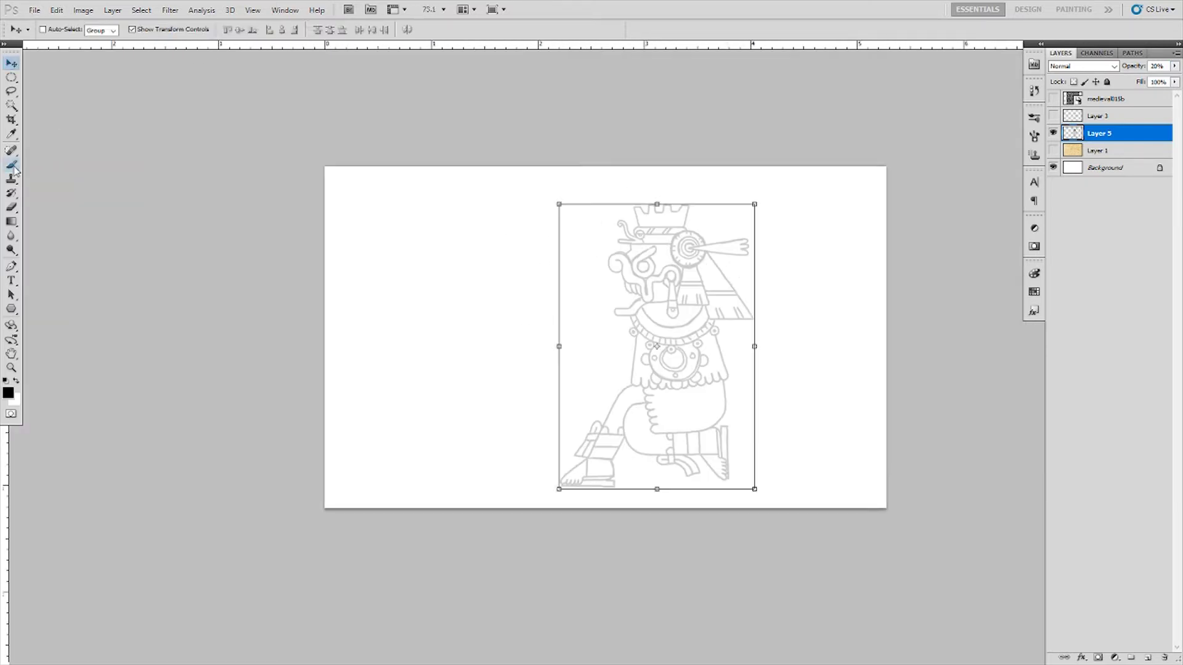
{"action": "left_click", "coordinate": [12, 165]}
{"action": "scroll", "coordinate": [558, 291], "scroll_direction": "up", "scroll_amount": 3}
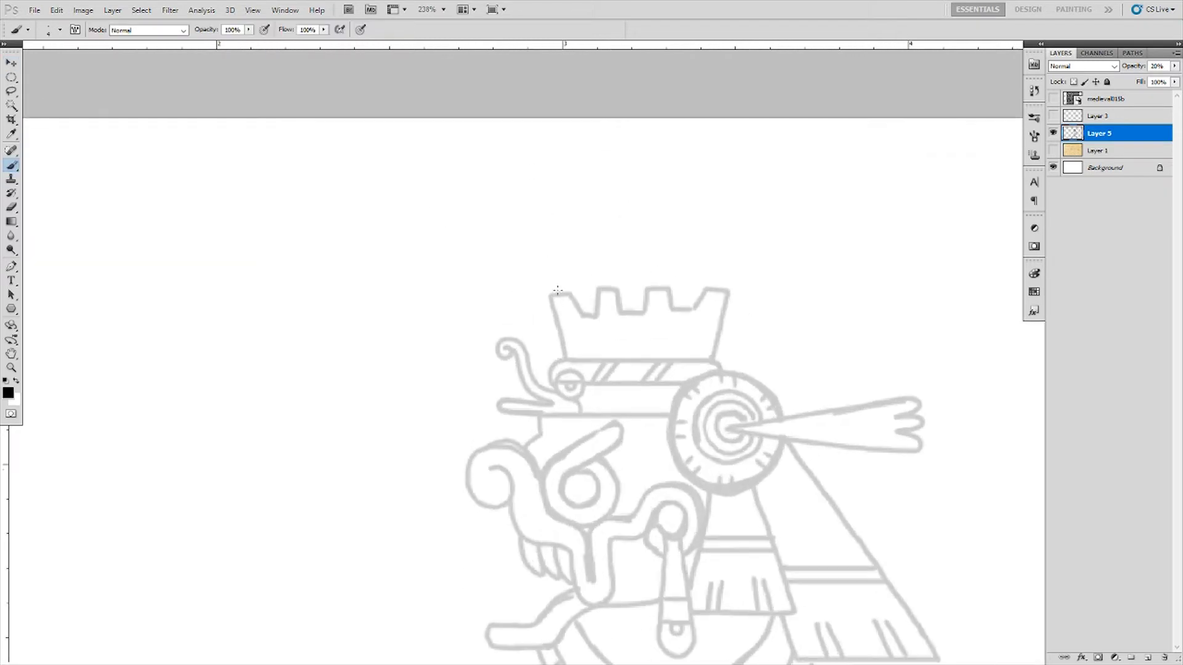
{"action": "scroll", "coordinate": [558, 291], "scroll_direction": "down", "scroll_amount": 1}
{"action": "scroll", "coordinate": [542, 298], "scroll_direction": "down", "scroll_amount": 2}
{"action": "left_click_drag", "start_coordinate": [640, 357], "coordinate": [740, 326]}
{"action": "key", "text": "ctrl+z"}
{"action": "left_click_drag", "start_coordinate": [640, 358], "coordinate": [749, 327]}
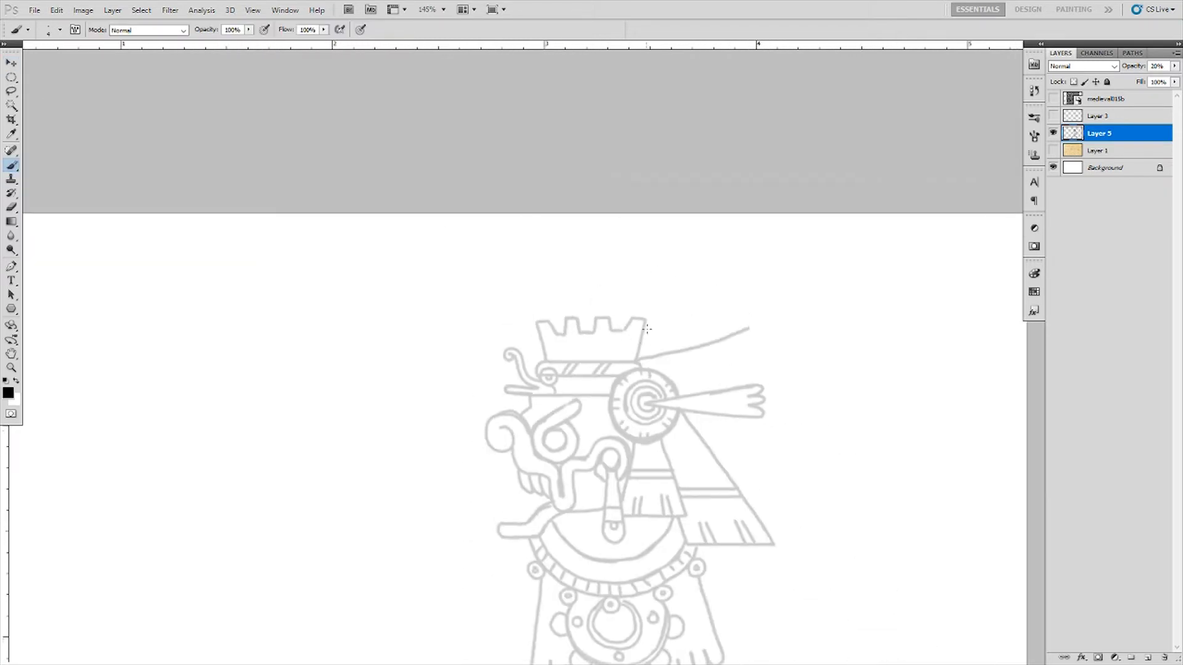
{"action": "key", "text": "ctrl+z"}
{"action": "left_click_drag", "start_coordinate": [640, 357], "coordinate": [725, 474]}
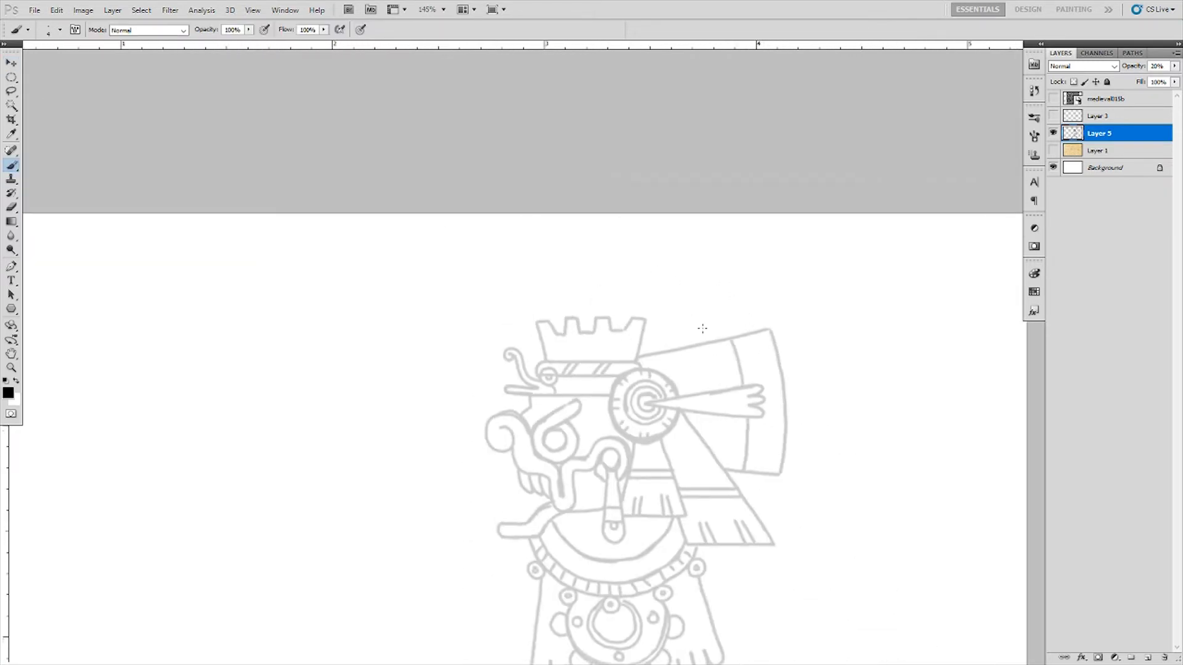
- Extend the banner outline and add tick marks, a circle and plume detail lines
{"action": "scroll", "coordinate": [739, 431], "scroll_direction": "up", "scroll_amount": 1}
{"action": "mouse_move", "coordinate": [736, 427]}
{"action": "left_mouse_down"}
{"action": "mouse_move", "coordinate": [738, 469]}
{"action": "mouse_move", "coordinate": [783, 458]}
{"action": "left_mouse_up"}
{"action": "left_click_drag", "start_coordinate": [758, 349], "coordinate": [774, 353]}
{"action": "left_click_drag", "start_coordinate": [773, 402], "coordinate": [783, 405]}
{"action": "left_click_drag", "start_coordinate": [757, 299], "coordinate": [853, 290]}
{"action": "scroll", "coordinate": [793, 237], "scroll_direction": "up", "scroll_amount": 1}
{"action": "scroll", "coordinate": [959, 425], "scroll_direction": "down", "scroll_amount": 5}
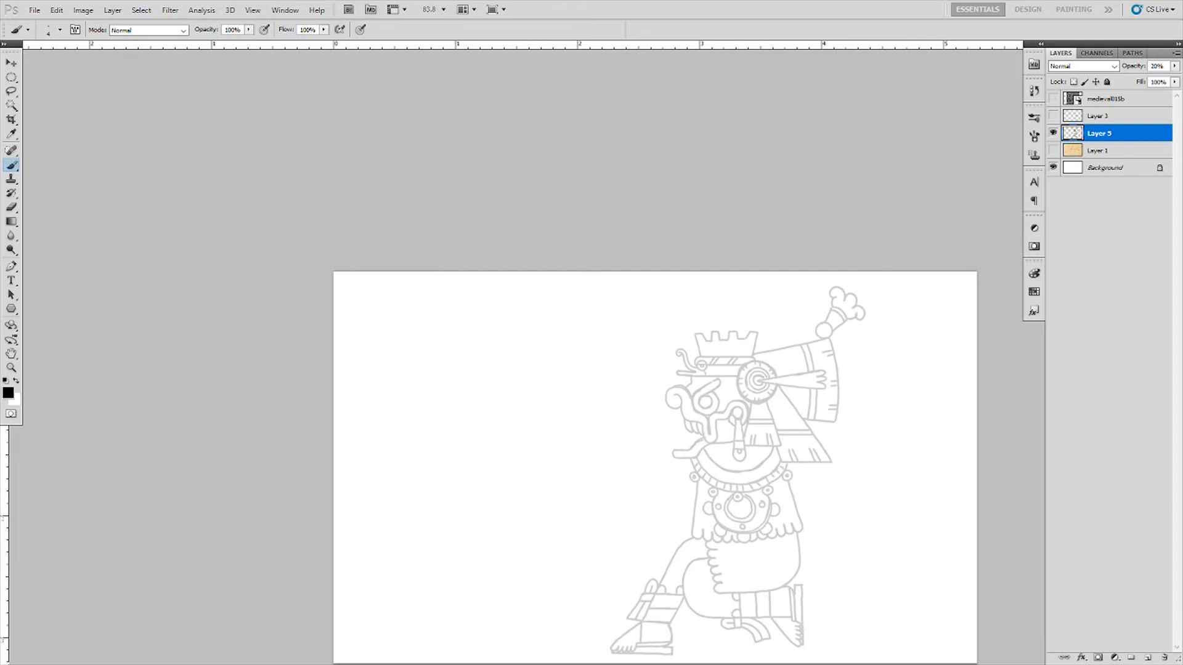
- Start the cape outline to the right of the figure
{"action": "left_click_drag", "start_coordinate": [678, 493], "coordinate": [597, 342]}
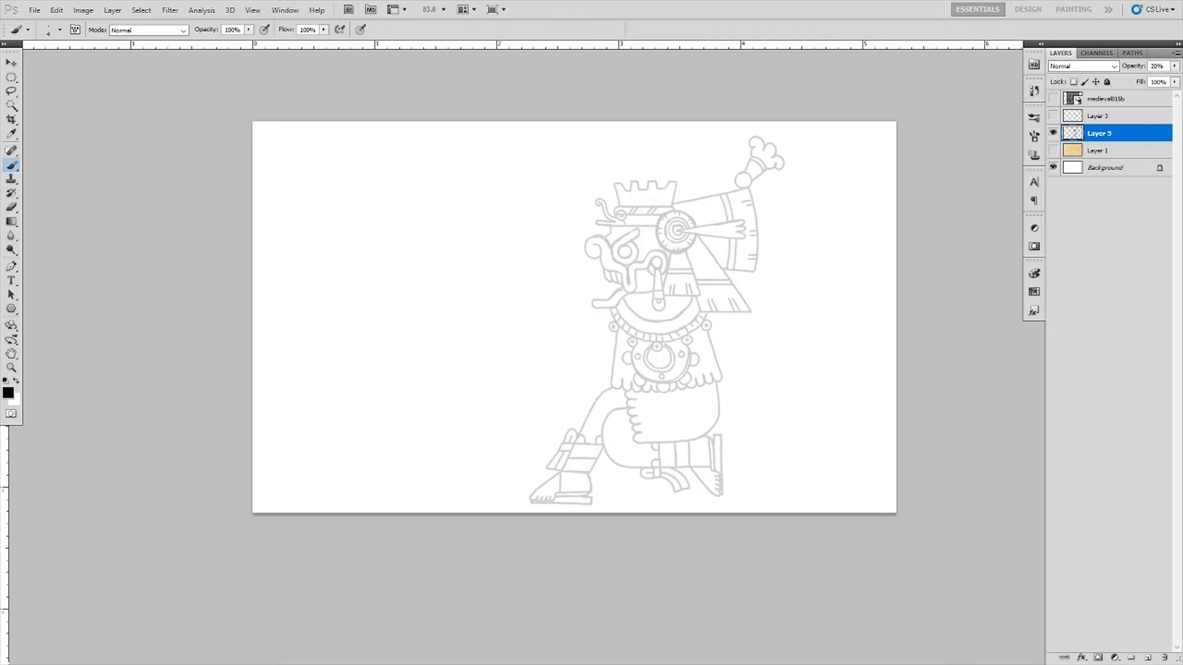
{"action": "scroll", "coordinate": [623, 201], "scroll_direction": "up", "scroll_amount": 2}
{"action": "scroll", "coordinate": [784, 331], "scroll_direction": "up", "scroll_amount": 2}
{"action": "scroll", "coordinate": [739, 343], "scroll_direction": "up", "scroll_amount": 1}
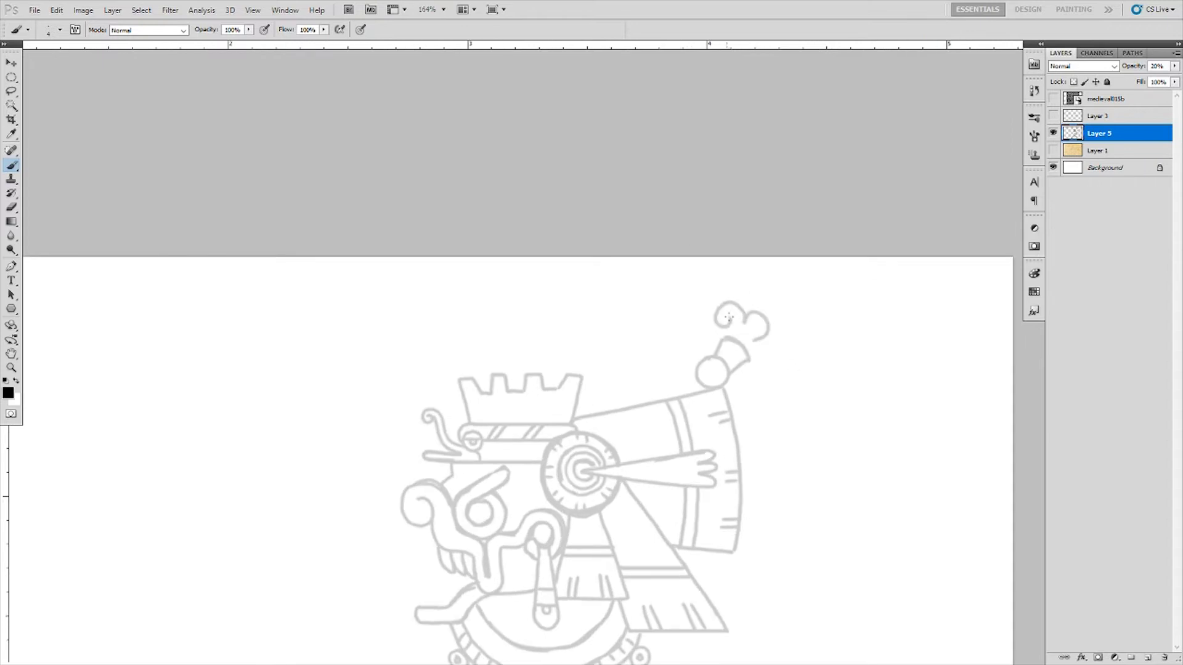
{"action": "scroll", "coordinate": [740, 345], "scroll_direction": "down", "scroll_amount": 1}
{"action": "scroll", "coordinate": [737, 370], "scroll_direction": "down", "scroll_amount": 2}
{"action": "scroll", "coordinate": [732, 386], "scroll_direction": "down", "scroll_amount": 2}
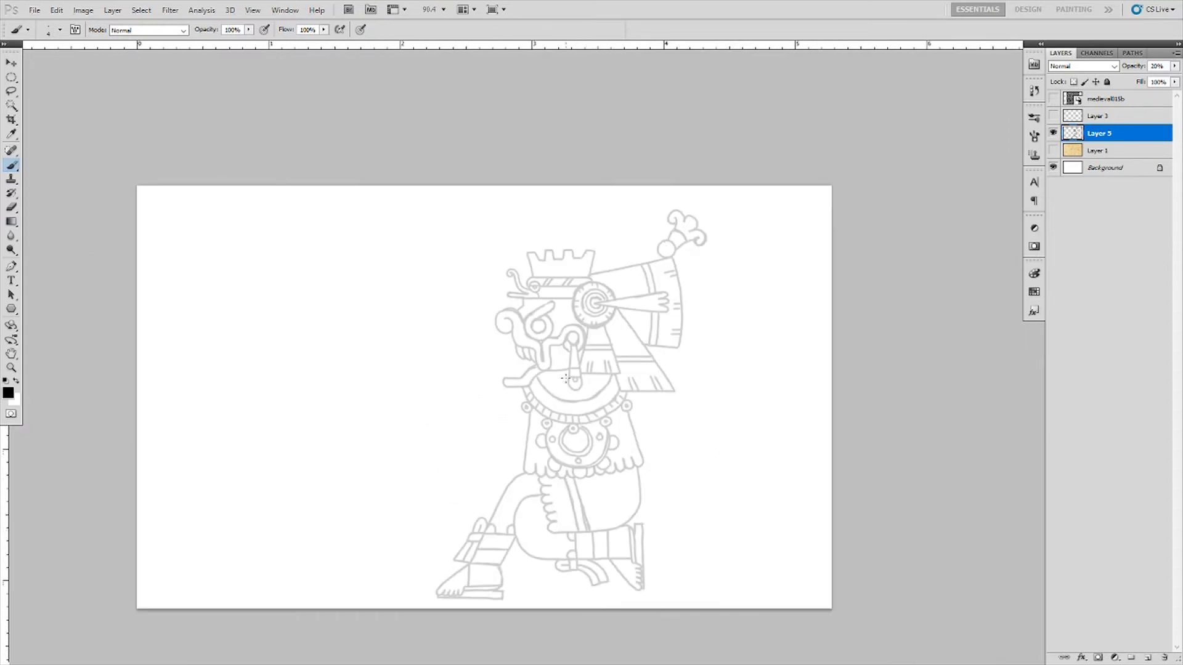
{"action": "scroll", "coordinate": [678, 388], "scroll_direction": "up", "scroll_amount": 1}
{"action": "mouse_move", "coordinate": [671, 389]}
{"action": "left_mouse_down"}
{"action": "mouse_move", "coordinate": [707, 390]}
{"action": "mouse_move", "coordinate": [730, 475]}
{"action": "mouse_move", "coordinate": [662, 511]}
{"action": "left_mouse_up"}
{"action": "scroll", "coordinate": [674, 388], "scroll_direction": "up", "scroll_amount": 1}
{"action": "key", "text": "ctrl+z"}
- Redraw the cape's scalloped bottom edge and add a rectangle inside the cape
{"action": "scroll", "coordinate": [711, 475], "scroll_direction": "up", "scroll_amount": 1}
{"action": "left_click_drag", "start_coordinate": [749, 502], "coordinate": [608, 522]}
{"action": "key", "text": "ctrl+z"}
{"action": "key", "text": "ctrl+z"}
{"action": "mouse_move", "coordinate": [725, 493]}
{"action": "left_mouse_down"}
{"action": "mouse_move", "coordinate": [673, 512]}
{"action": "mouse_move", "coordinate": [610, 511]}
{"action": "left_mouse_up"}
{"action": "mouse_move", "coordinate": [617, 418]}
{"action": "left_mouse_down"}
{"action": "mouse_move", "coordinate": [621, 462]}
{"action": "mouse_move", "coordinate": [630, 457]}
{"action": "left_mouse_up"}
- Sketch a hand with fingers above the ledge ball, topped by a flame and leaf
{"action": "scroll", "coordinate": [613, 275], "scroll_direction": "down", "scroll_amount": 1}
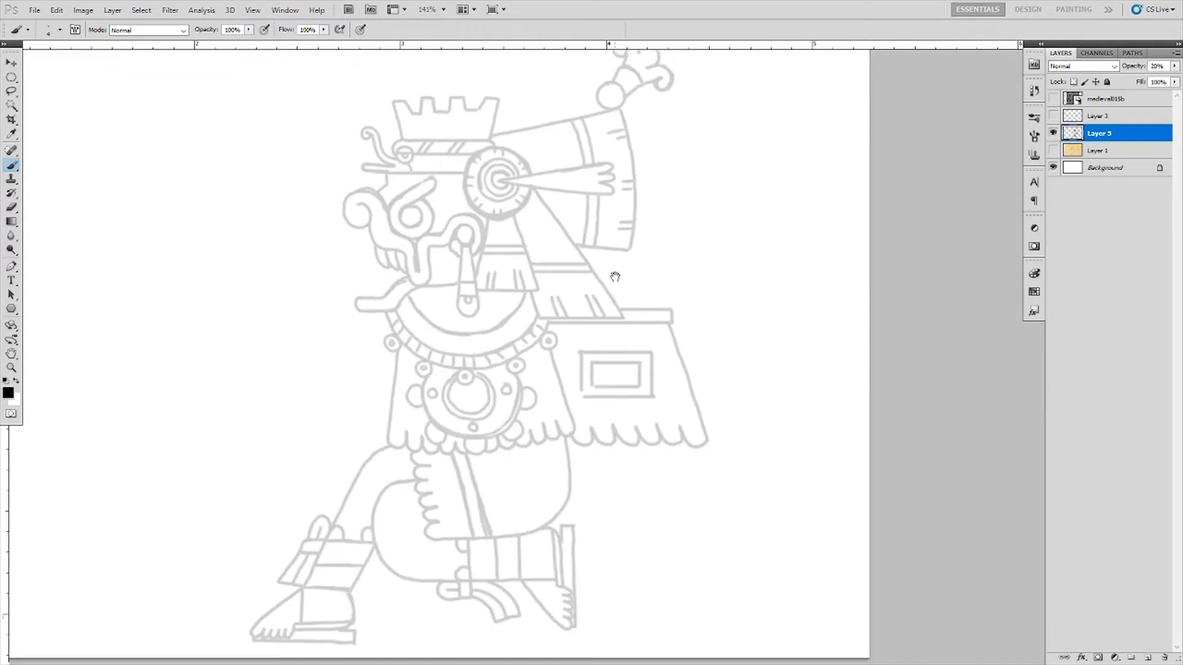
{"action": "scroll", "coordinate": [613, 274], "scroll_direction": "up", "scroll_amount": 1}
{"action": "scroll", "coordinate": [687, 331], "scroll_direction": "up", "scroll_amount": 1}
{"action": "left_click_drag", "start_coordinate": [686, 332], "coordinate": [686, 352]}
{"action": "left_click_drag", "start_coordinate": [660, 373], "coordinate": [706, 355]}
{"action": "left_click_drag", "start_coordinate": [687, 394], "coordinate": [699, 317]}
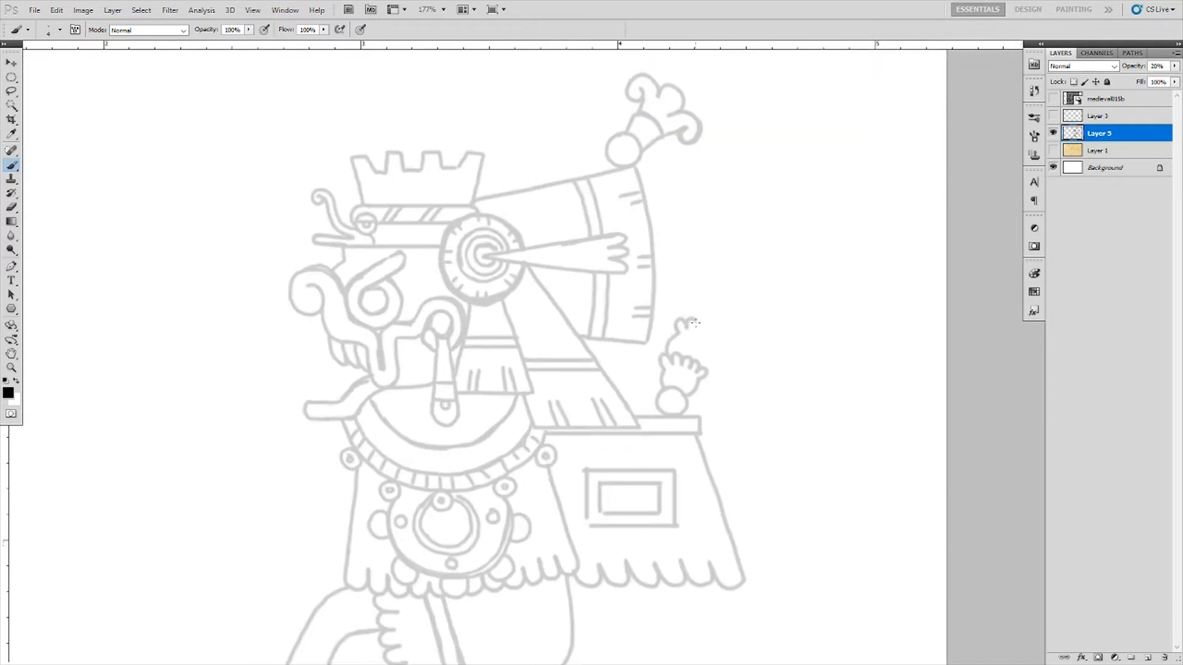
{"action": "mouse_move", "coordinate": [691, 363]}
{"action": "left_mouse_down"}
{"action": "mouse_move", "coordinate": [724, 319]}
{"action": "mouse_move", "coordinate": [700, 320]}
{"action": "left_mouse_up"}
{"action": "mouse_move", "coordinate": [712, 326]}
{"action": "left_mouse_down"}
{"action": "mouse_move", "coordinate": [746, 315]}
{"action": "mouse_move", "coordinate": [739, 333]}
{"action": "left_mouse_up"}
{"action": "scroll", "coordinate": [719, 296], "scroll_direction": "down", "scroll_amount": 1}
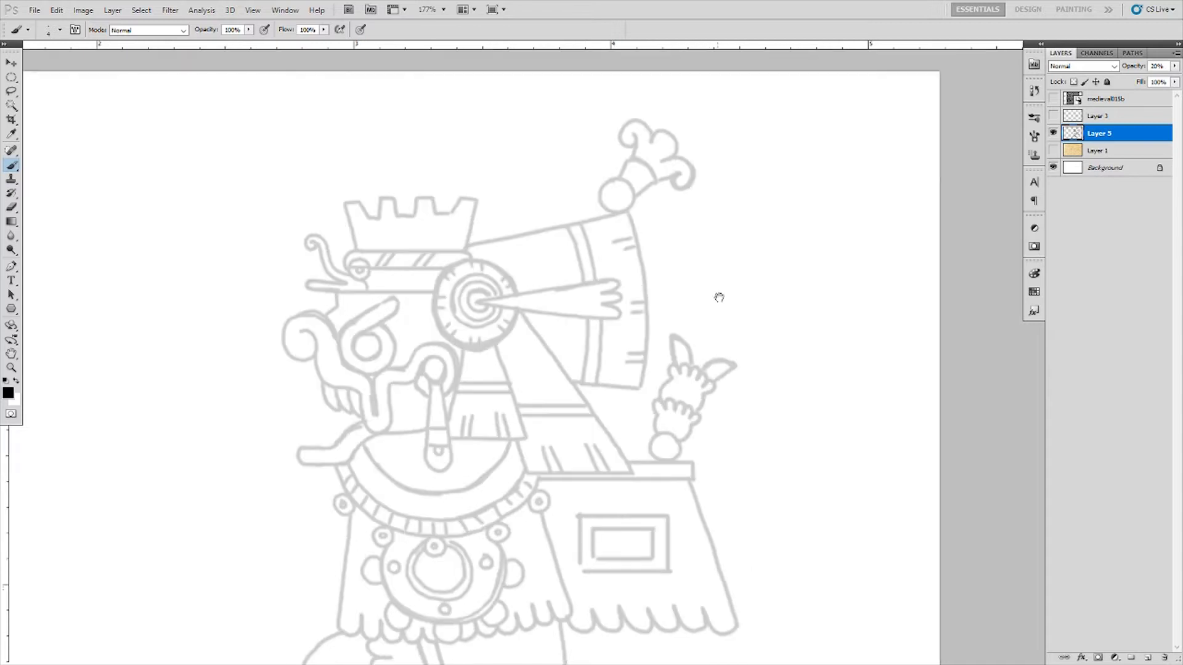
{"action": "mouse_move", "coordinate": [758, 277]}
{"action": "left_mouse_down"}
{"action": "mouse_move", "coordinate": [721, 364]}
{"action": "mouse_move", "coordinate": [690, 265]}
{"action": "left_mouse_up"}
- Draw the leg lines hanging below the cape box
{"action": "scroll", "coordinate": [770, 400], "scroll_direction": "down", "scroll_amount": 2}
{"action": "scroll", "coordinate": [769, 401], "scroll_direction": "down", "scroll_amount": 2}
{"action": "scroll", "coordinate": [740, 431], "scroll_direction": "up", "scroll_amount": 1}
{"action": "mouse_move", "coordinate": [664, 403]}
{"action": "left_mouse_down"}
{"action": "mouse_move", "coordinate": [664, 485]}
{"action": "mouse_move", "coordinate": [688, 485]}
{"action": "left_mouse_up"}
{"action": "mouse_move", "coordinate": [684, 409]}
{"action": "left_mouse_down"}
{"action": "mouse_move", "coordinate": [697, 504]}
{"action": "mouse_move", "coordinate": [733, 500]}
{"action": "left_mouse_up"}
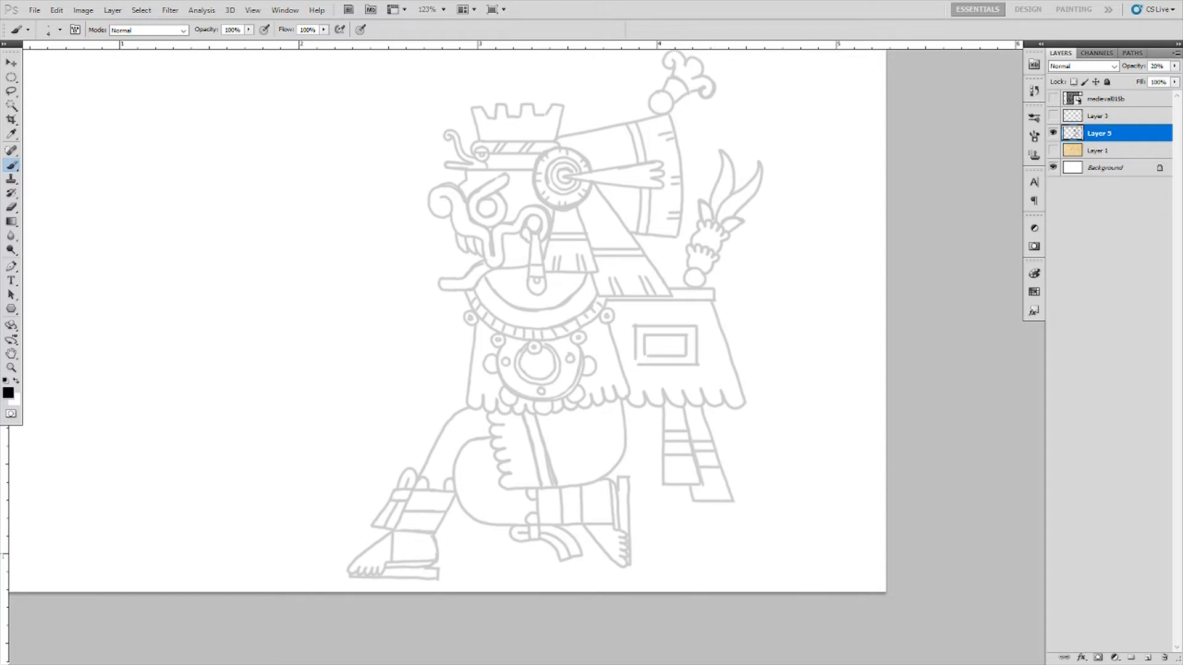
{"action": "scroll", "coordinate": [956, 434], "scroll_direction": "down", "scroll_amount": 1}
{"action": "scroll", "coordinate": [956, 434], "scroll_direction": "down", "scroll_amount": 1}
- Enlarge the whole sketch slightly from its corner with Free Transform
{"action": "key", "text": "ctrl+t"}
{"action": "left_click_drag", "start_coordinate": [796, 208], "coordinate": [806, 197]}
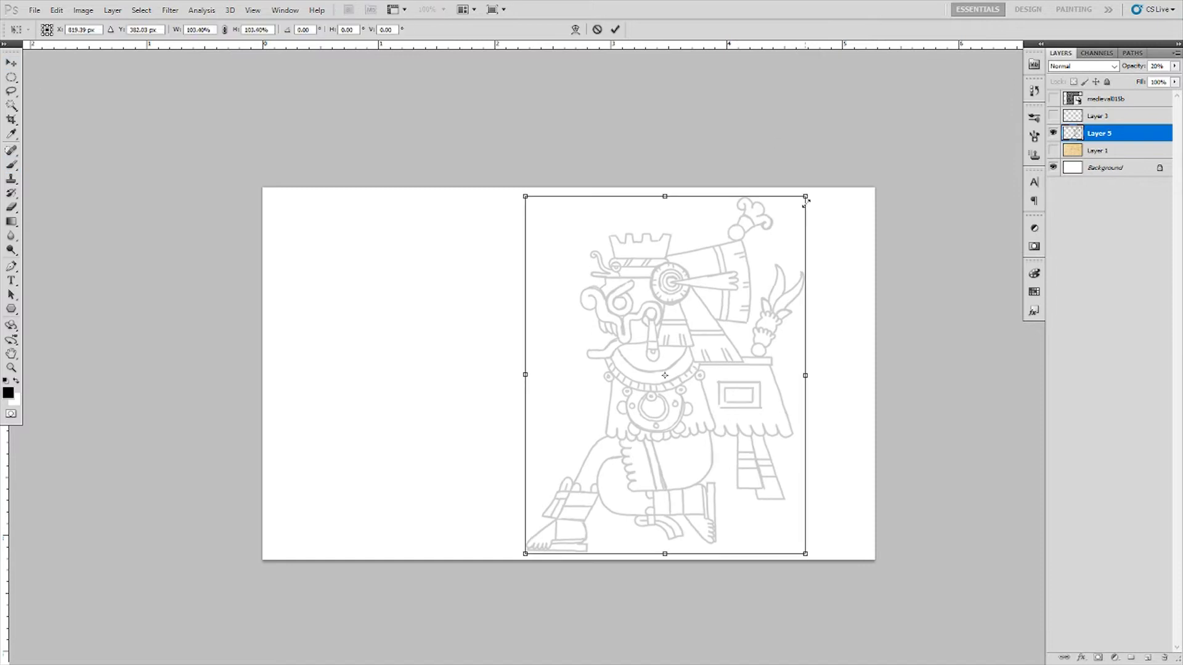
{"action": "key", "text": "Return"}
{"action": "scroll", "coordinate": [668, 210], "scroll_direction": "up", "scroll_amount": 1}
{"action": "scroll", "coordinate": [646, 233], "scroll_direction": "down", "scroll_amount": 1}
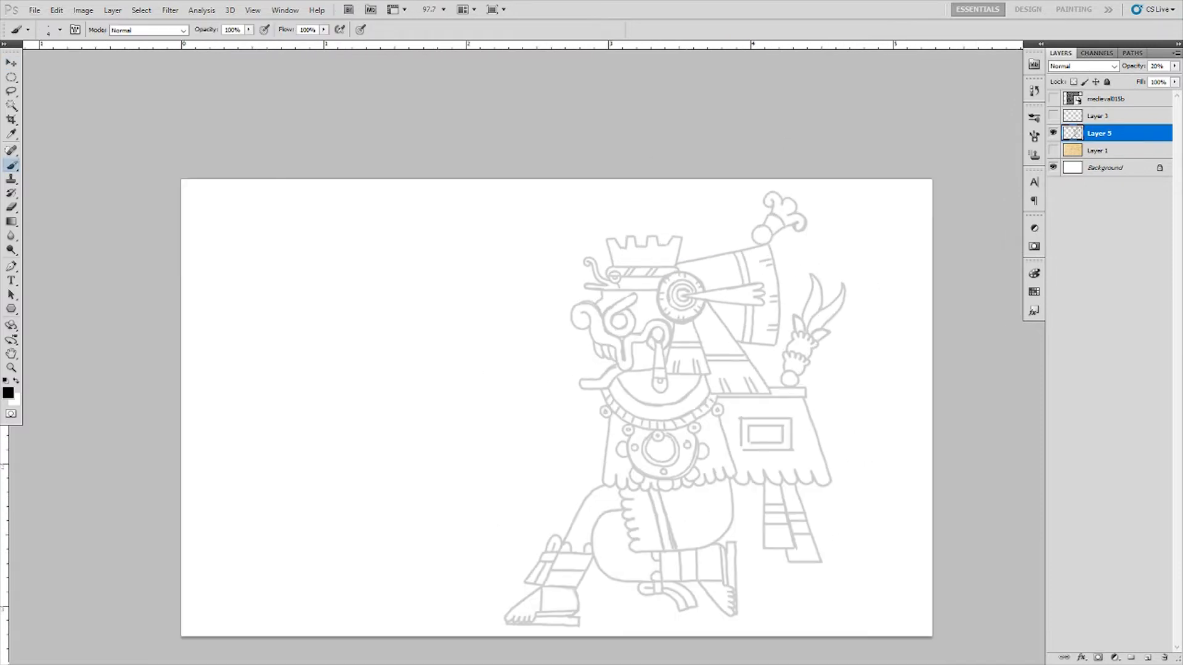
- Draw a rounded crest with an inner arch curving over the crown
{"action": "left_click_drag", "start_coordinate": [951, 310], "coordinate": [882, 345]}
{"action": "scroll", "coordinate": [570, 266], "scroll_direction": "up", "scroll_amount": 5}
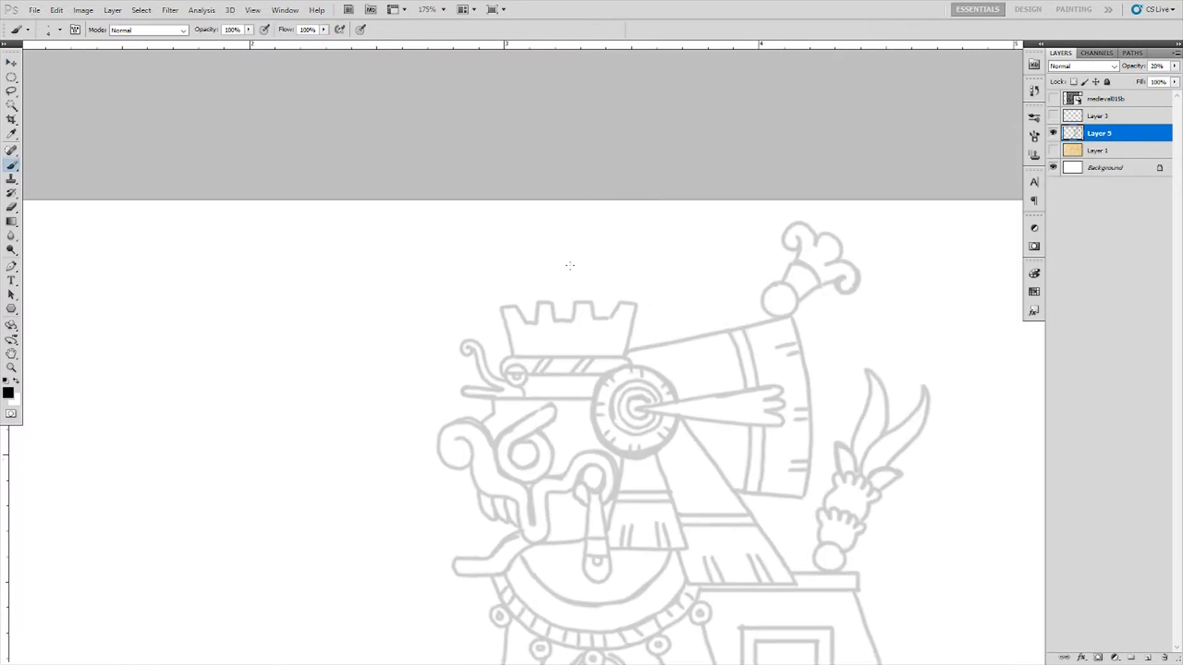
{"action": "mouse_move", "coordinate": [519, 310]}
{"action": "left_mouse_down"}
{"action": "mouse_move", "coordinate": [657, 296]}
{"action": "mouse_move", "coordinate": [606, 243]}
{"action": "mouse_move", "coordinate": [684, 318]}
{"action": "mouse_move", "coordinate": [556, 320]}
{"action": "left_mouse_up"}
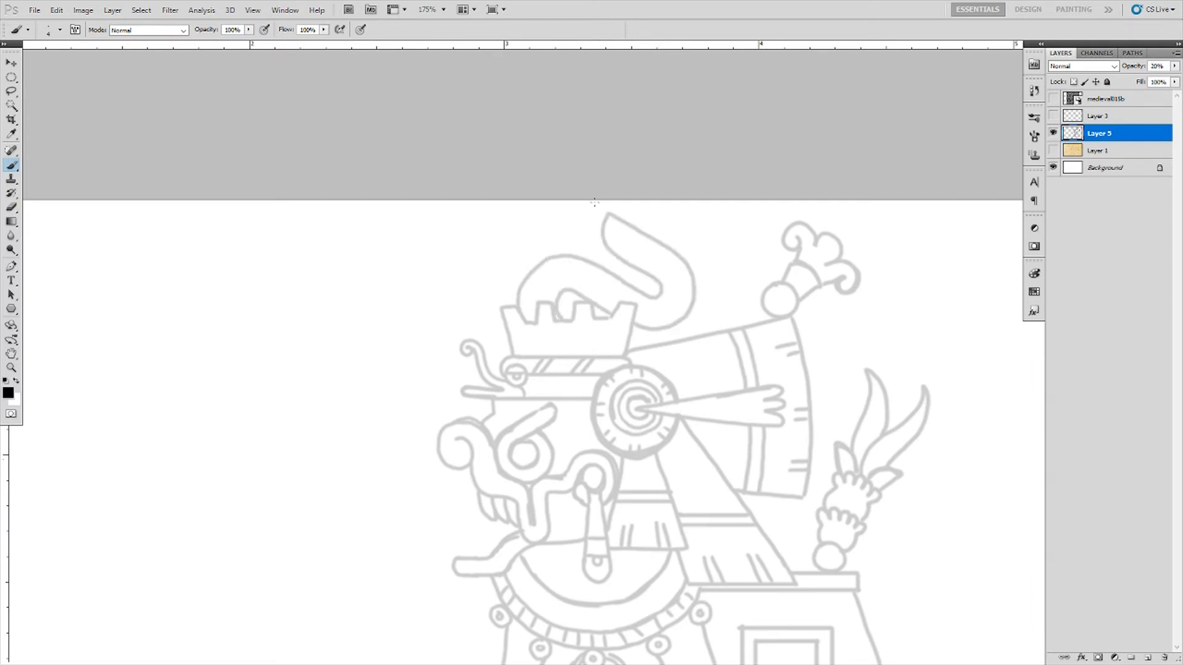
{"action": "left_click_drag", "start_coordinate": [647, 256], "coordinate": [635, 313]}
{"action": "left_click_drag", "start_coordinate": [545, 299], "coordinate": [597, 293]}
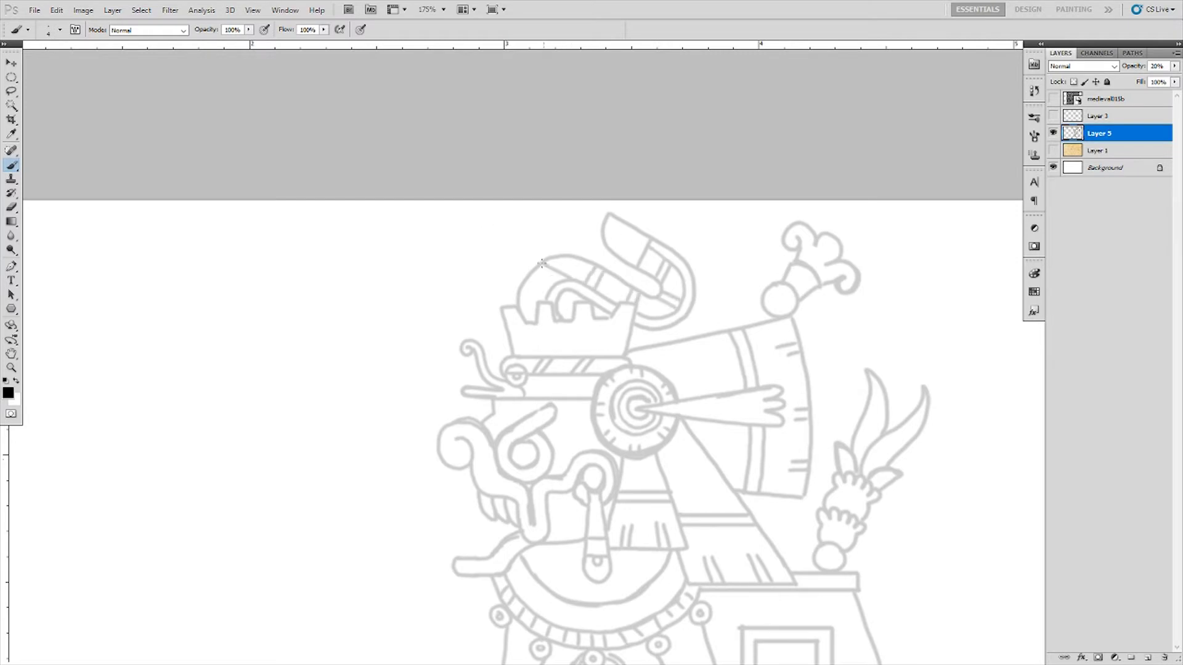
- Sketch an arm reaching leftward with upper, lower, bottom and left edges
{"action": "scroll", "coordinate": [542, 264], "scroll_direction": "down", "scroll_amount": 5}
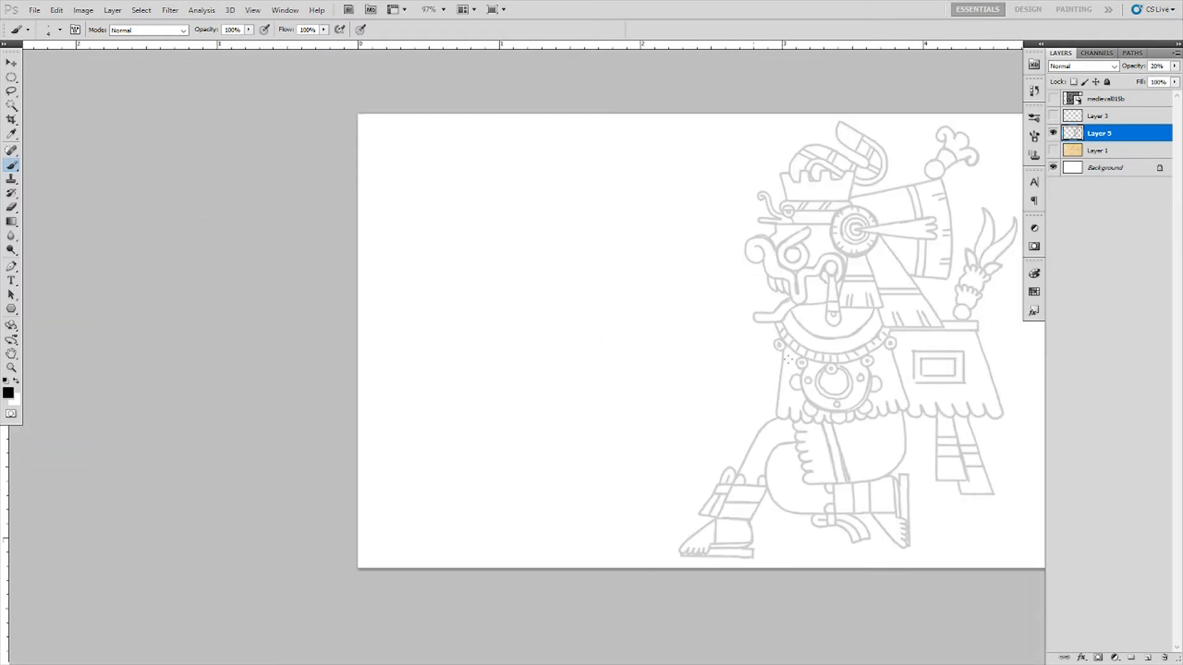
{"action": "scroll", "coordinate": [735, 260], "scroll_direction": "up", "scroll_amount": 2}
{"action": "scroll", "coordinate": [736, 253], "scroll_direction": "up", "scroll_amount": 1}
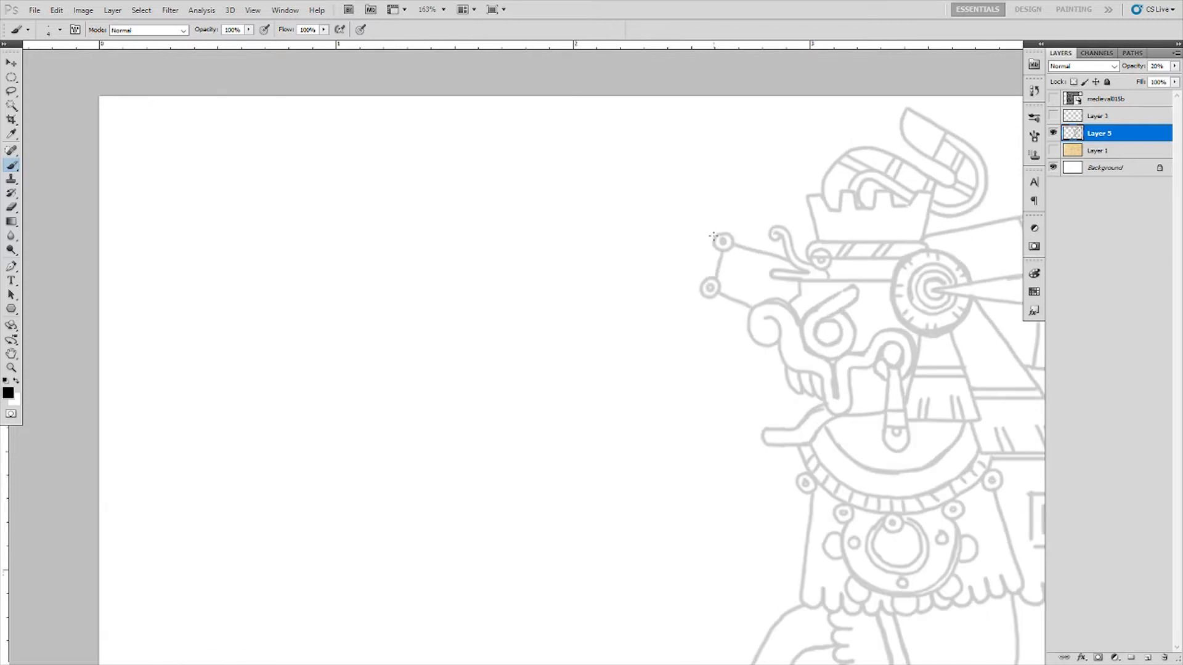
{"action": "left_click_drag", "start_coordinate": [715, 236], "coordinate": [686, 229]}
{"action": "mouse_move", "coordinate": [700, 285]}
{"action": "left_mouse_down"}
{"action": "mouse_move", "coordinate": [672, 275]}
{"action": "mouse_move", "coordinate": [698, 284]}
{"action": "left_mouse_up"}
{"action": "scroll", "coordinate": [683, 192], "scroll_direction": "down", "scroll_amount": 2}
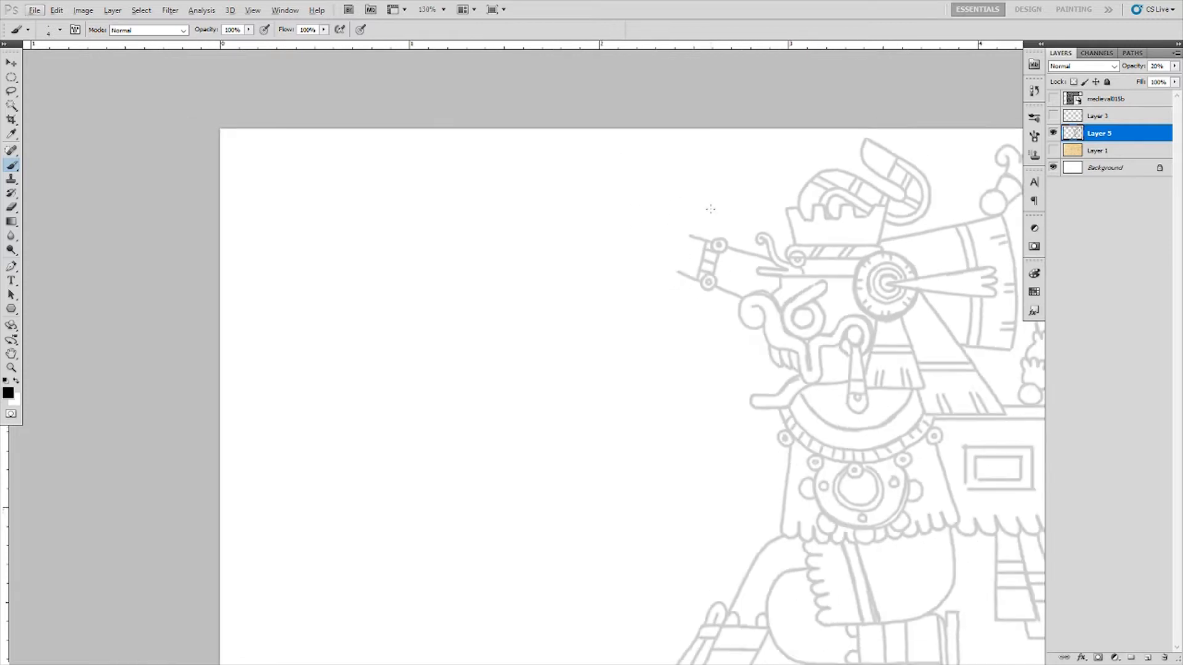
{"action": "scroll", "coordinate": [683, 192], "scroll_direction": "up", "scroll_amount": 4}
{"action": "mouse_move", "coordinate": [700, 336]}
{"action": "left_mouse_down"}
{"action": "mouse_move", "coordinate": [671, 325]}
{"action": "mouse_move", "coordinate": [683, 264]}
{"action": "mouse_move", "coordinate": [631, 233]}
{"action": "mouse_move", "coordinate": [640, 258]}
{"action": "mouse_move", "coordinate": [582, 280]}
{"action": "left_mouse_up"}
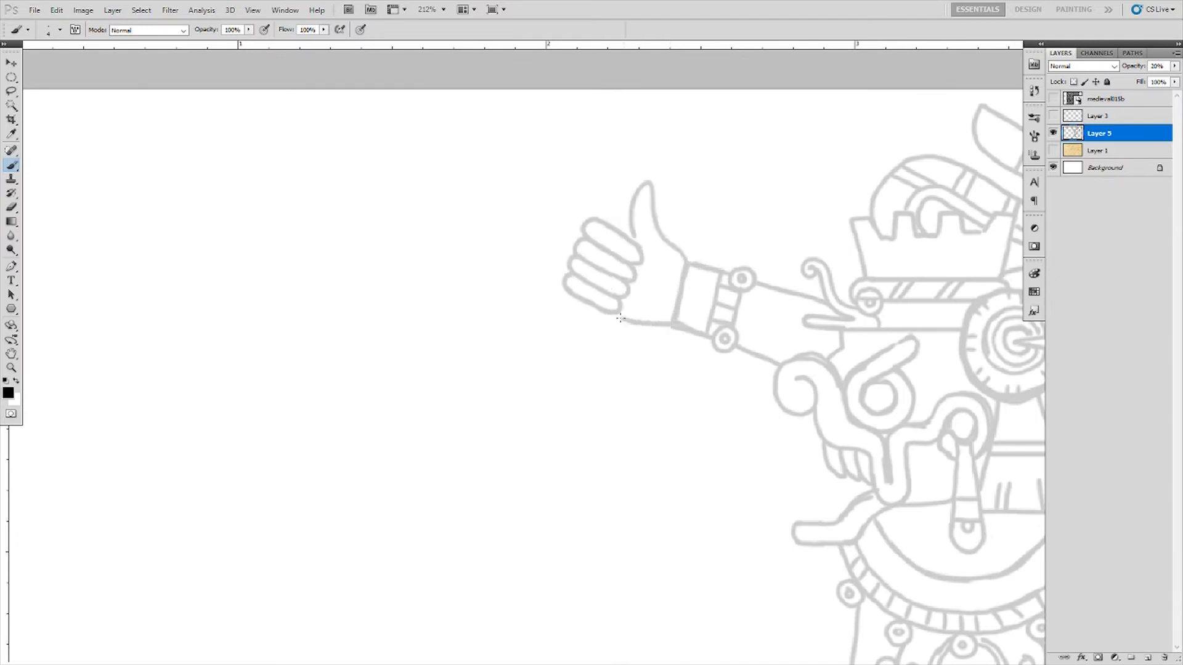
- Lasso the new hand's fingers and rotate them slightly
{"action": "key", "text": "l"}
{"action": "left_click_drag", "start_coordinate": [620, 318], "coordinate": [616, 312]}
{"action": "key", "text": "ctrl+t"}
{"action": "left_click_drag", "start_coordinate": [644, 209], "coordinate": [634, 251]}
{"action": "key", "text": "Return"}
{"action": "key", "text": "ctrl+d"}
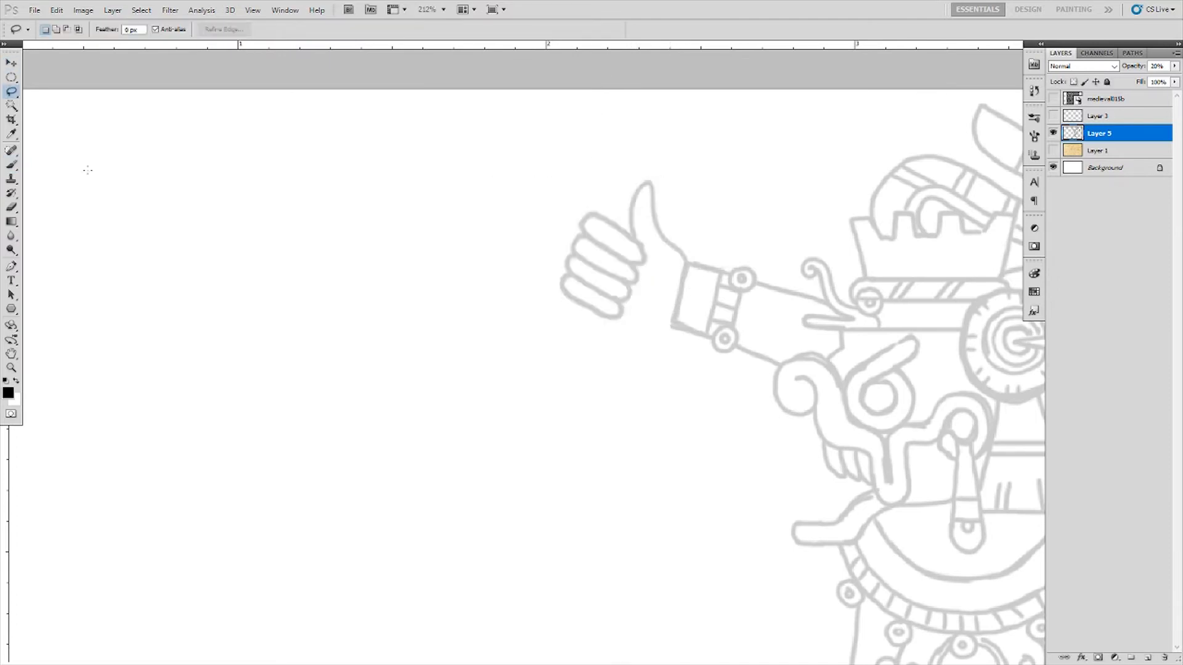
{"action": "key", "text": "b"}
{"action": "scroll", "coordinate": [682, 228], "scroll_direction": "down", "scroll_amount": 3}
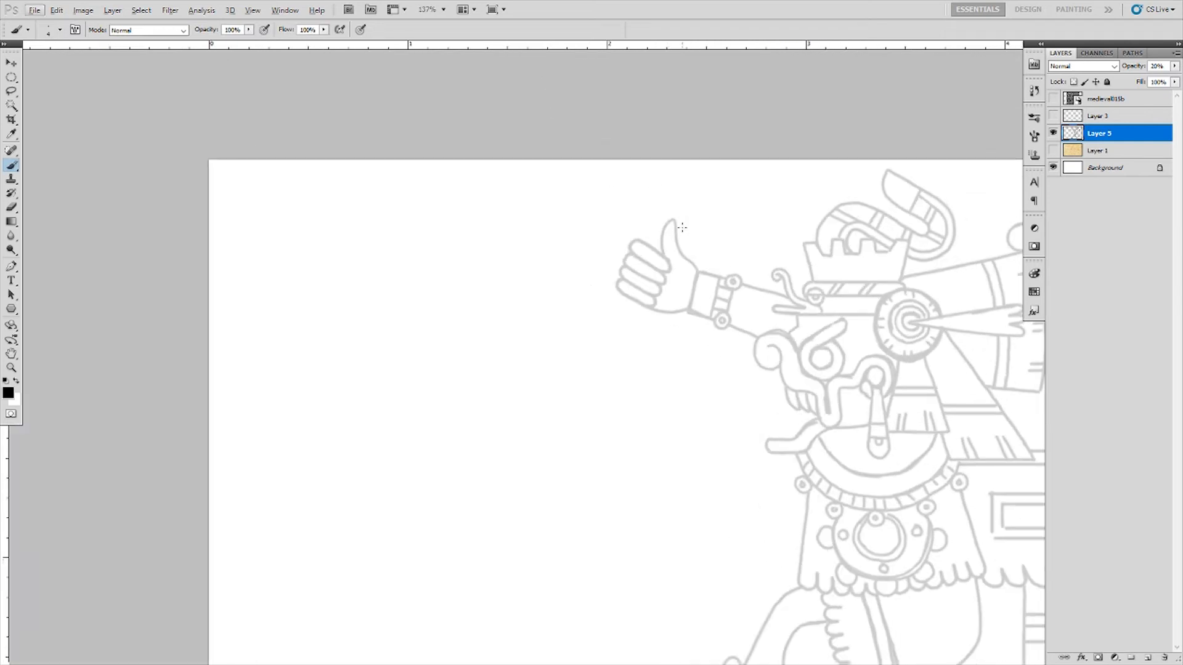
- Lasso the hand and wrist and shift them slightly right and down
{"action": "key", "text": "l"}
{"action": "left_click_drag", "start_coordinate": [781, 297], "coordinate": [770, 309]}
{"action": "left_click_drag", "start_coordinate": [653, 265], "coordinate": [717, 336]}
{"action": "key", "text": "ctrl+d"}
{"action": "key", "text": "b"}
{"action": "scroll", "coordinate": [642, 155], "scroll_direction": "up", "scroll_amount": 1}
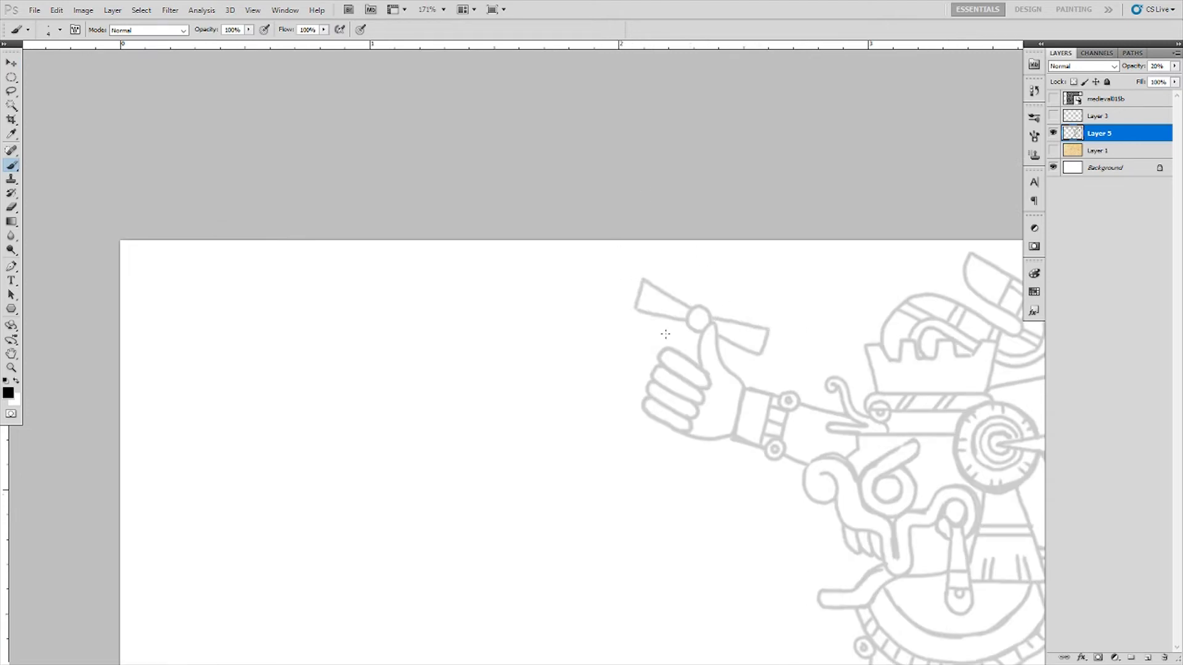
{"action": "scroll", "coordinate": [665, 334], "scroll_direction": "down", "scroll_amount": 1}
- Draw the handle and staff curving down from the hand
{"action": "mouse_move", "coordinate": [777, 360]}
{"action": "left_mouse_down"}
{"action": "mouse_move", "coordinate": [753, 425]}
{"action": "mouse_move", "coordinate": [737, 349]}
{"action": "mouse_move", "coordinate": [724, 408]}
{"action": "left_mouse_up"}
{"action": "scroll", "coordinate": [792, 277], "scroll_direction": "down", "scroll_amount": 2}
{"action": "left_click_drag", "start_coordinate": [694, 329], "coordinate": [703, 400]}
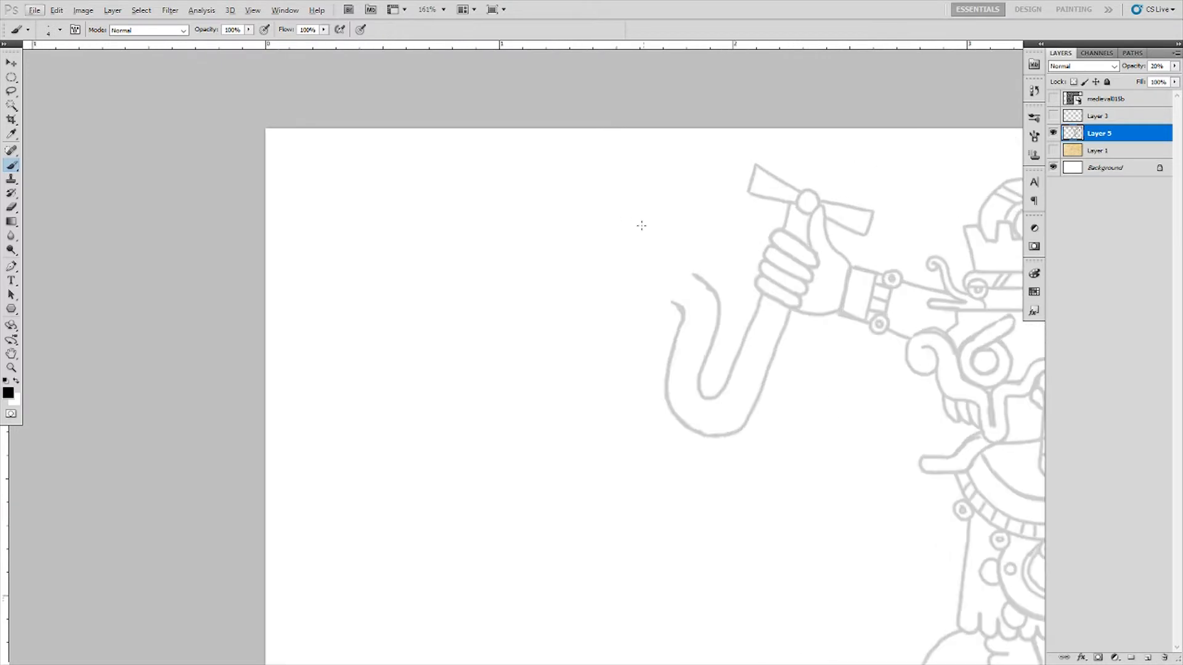
{"action": "scroll", "coordinate": [642, 225], "scroll_direction": "up", "scroll_amount": 3}
{"action": "left_click_drag", "start_coordinate": [592, 356], "coordinate": [659, 352]}
{"action": "key", "text": "ctrl+z"}
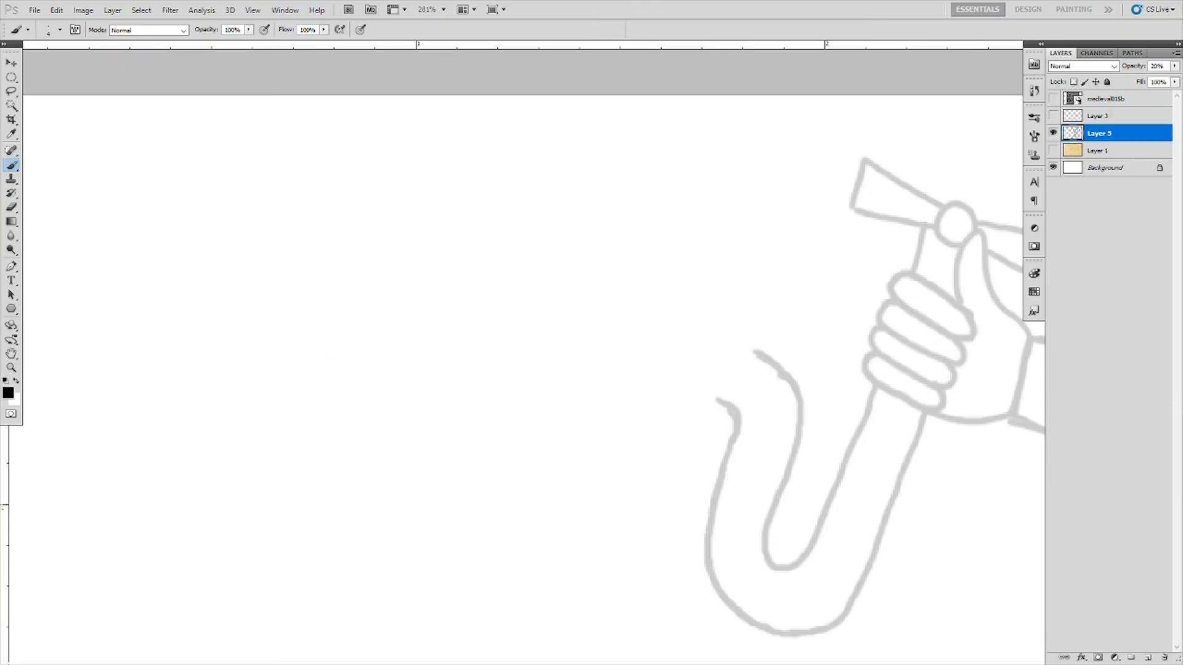
- Sketch the serpent's head with snout, open jaw, eye, curl and forked tongue
{"action": "scroll", "coordinate": [639, 348], "scroll_direction": "up", "scroll_amount": 1}
{"action": "mouse_move", "coordinate": [708, 394]}
{"action": "left_mouse_down"}
{"action": "mouse_move", "coordinate": [616, 356]}
{"action": "mouse_move", "coordinate": [591, 302]}
{"action": "mouse_move", "coordinate": [610, 370]}
{"action": "left_mouse_up"}
{"action": "left_click_drag", "start_coordinate": [590, 308], "coordinate": [593, 367]}
{"action": "scroll", "coordinate": [630, 299], "scroll_direction": "up", "scroll_amount": 1}
{"action": "left_click_drag", "start_coordinate": [635, 289], "coordinate": [614, 284]}
{"action": "mouse_move", "coordinate": [687, 308]}
{"action": "left_mouse_down"}
{"action": "mouse_move", "coordinate": [707, 297]}
{"action": "mouse_move", "coordinate": [777, 326]}
{"action": "mouse_move", "coordinate": [788, 360]}
{"action": "left_mouse_up"}
{"action": "left_click_drag", "start_coordinate": [641, 280], "coordinate": [681, 303]}
{"action": "mouse_move", "coordinate": [585, 307]}
{"action": "left_mouse_down"}
{"action": "mouse_move", "coordinate": [485, 266]}
{"action": "mouse_move", "coordinate": [462, 326]}
{"action": "mouse_move", "coordinate": [582, 343]}
{"action": "left_mouse_up"}
- Draw a line down from the hand with fringe lines below it
{"action": "scroll", "coordinate": [493, 306], "scroll_direction": "down", "scroll_amount": 3}
{"action": "scroll", "coordinate": [713, 378], "scroll_direction": "down", "scroll_amount": 3}
{"action": "scroll", "coordinate": [678, 339], "scroll_direction": "down", "scroll_amount": 2}
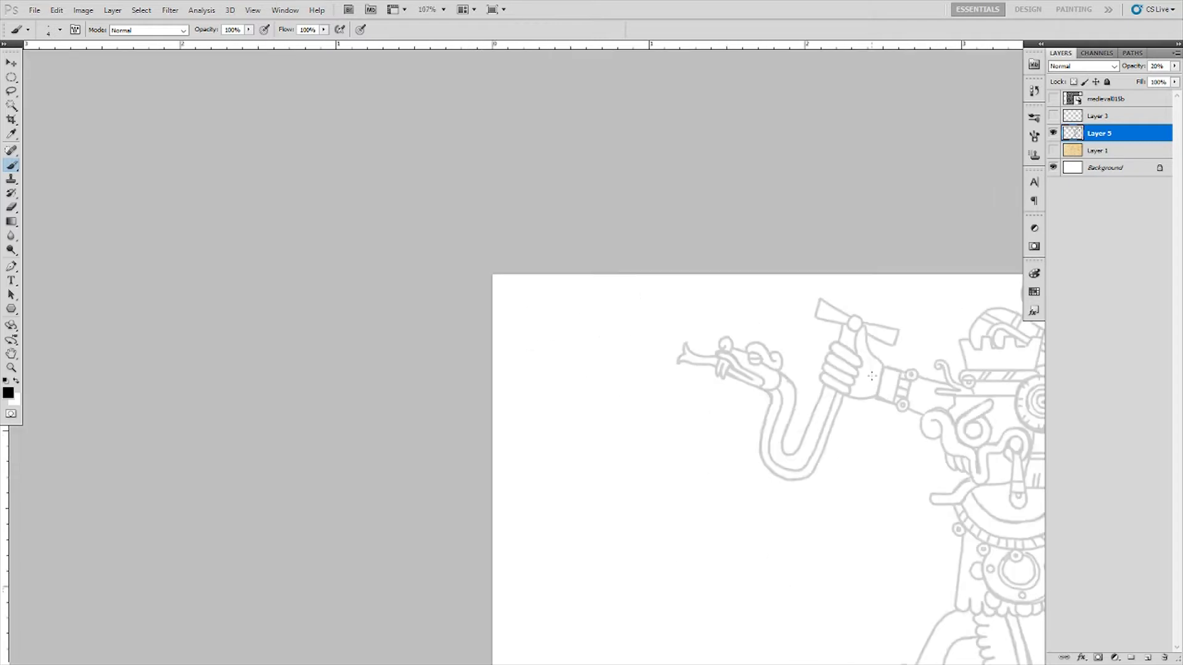
{"action": "scroll", "coordinate": [634, 261], "scroll_direction": "up", "scroll_amount": 1}
{"action": "scroll", "coordinate": [597, 232], "scroll_direction": "up", "scroll_amount": 1}
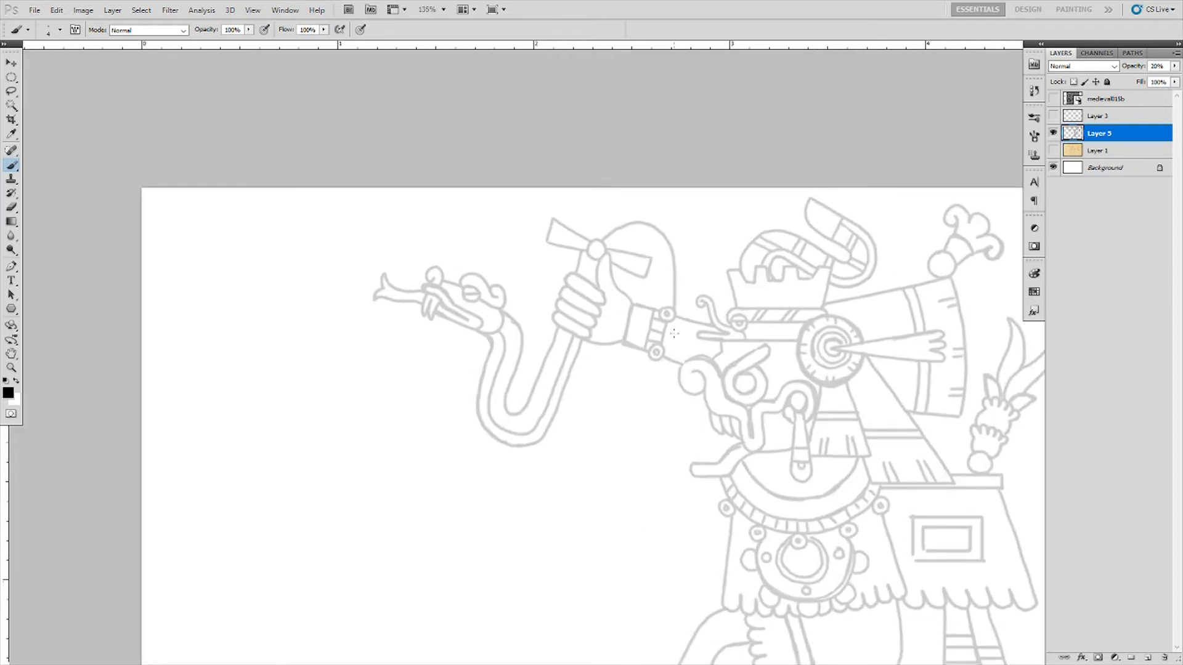
{"action": "scroll", "coordinate": [671, 366], "scroll_direction": "up", "scroll_amount": 1}
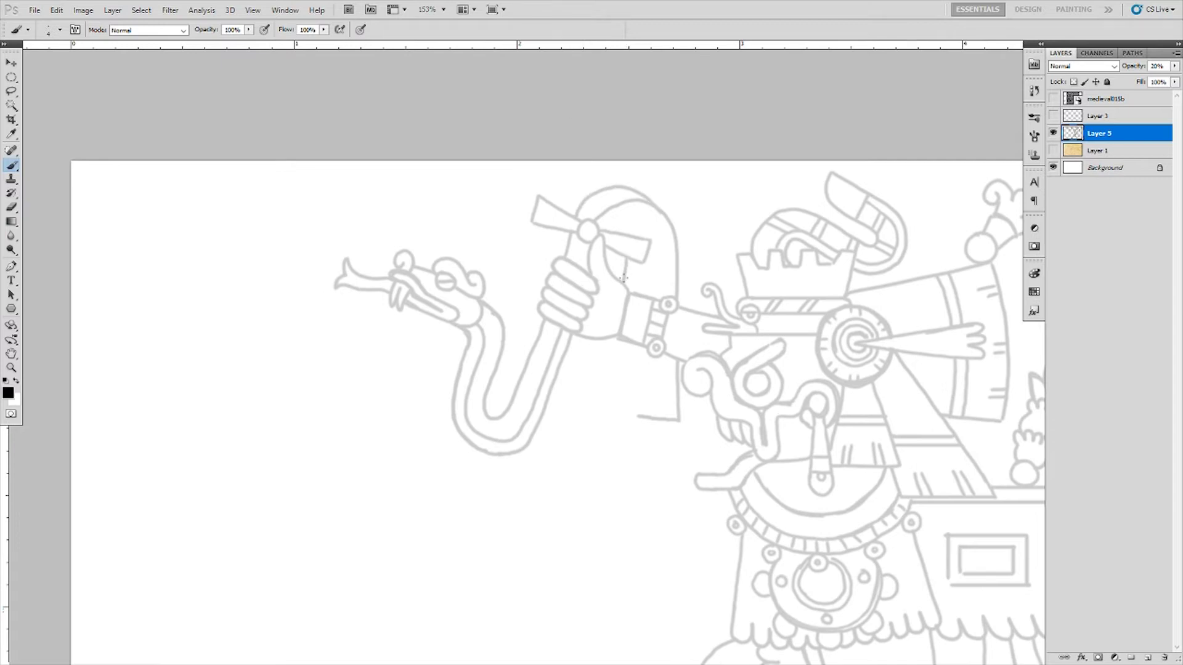
{"action": "mouse_move", "coordinate": [624, 278]}
{"action": "left_mouse_down"}
{"action": "mouse_move", "coordinate": [598, 405]}
{"action": "mouse_move", "coordinate": [694, 398]}
{"action": "mouse_move", "coordinate": [632, 434]}
{"action": "left_mouse_up"}
{"action": "scroll", "coordinate": [597, 301], "scroll_direction": "up", "scroll_amount": 1}
{"action": "left_click_drag", "start_coordinate": [669, 408], "coordinate": [671, 442]}
- Remove the two short lines beside the circles
{"action": "scroll", "coordinate": [675, 368], "scroll_direction": "down", "scroll_amount": 2}
{"action": "scroll", "coordinate": [674, 368], "scroll_direction": "down", "scroll_amount": 2}
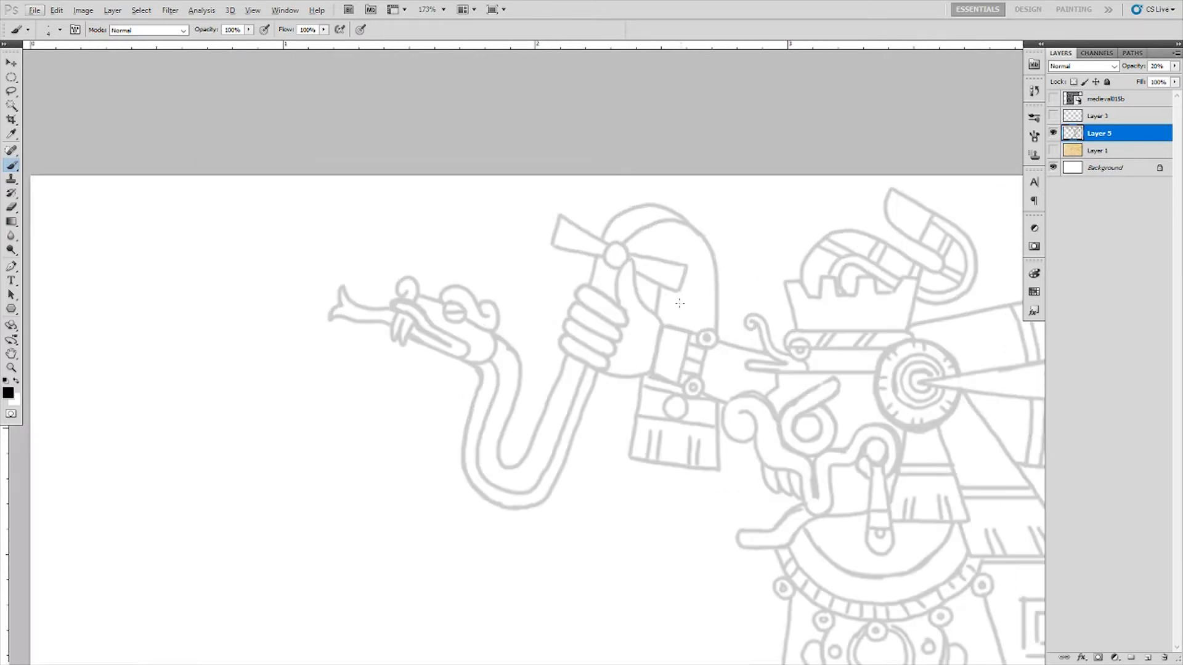
{"action": "scroll", "coordinate": [795, 168], "scroll_direction": "down", "scroll_amount": 2}
{"action": "scroll", "coordinate": [720, 333], "scroll_direction": "up", "scroll_amount": 3}
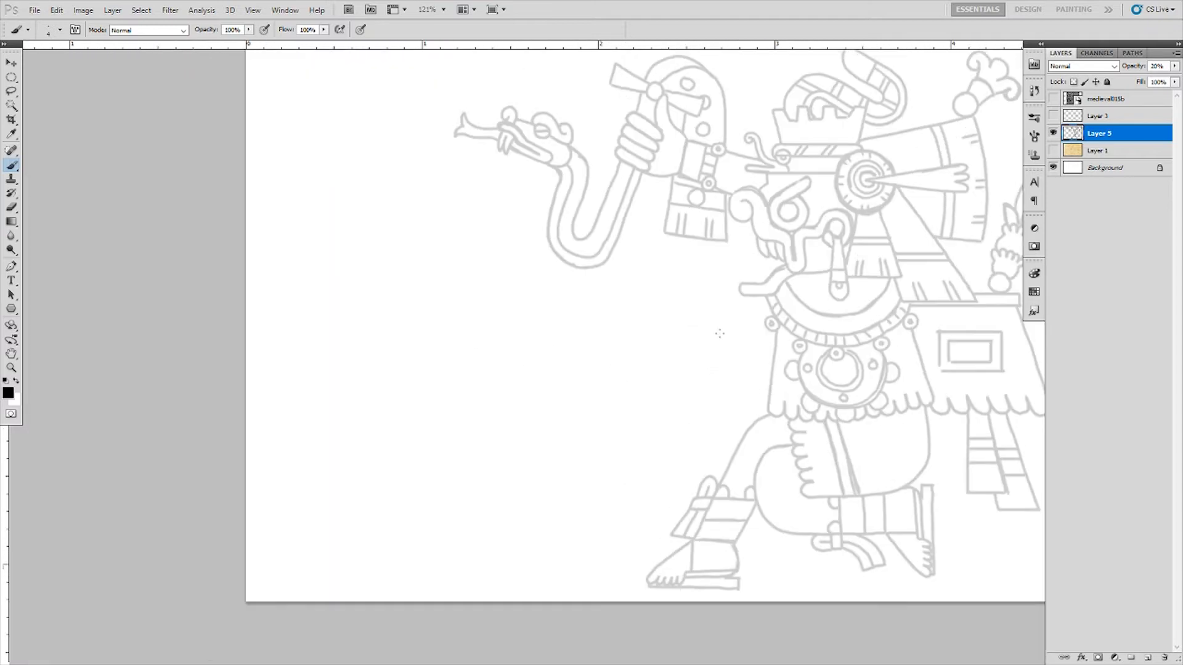
{"action": "key", "text": "ctrl+alt+z"}
{"action": "key", "text": "ctrl+alt+z"}
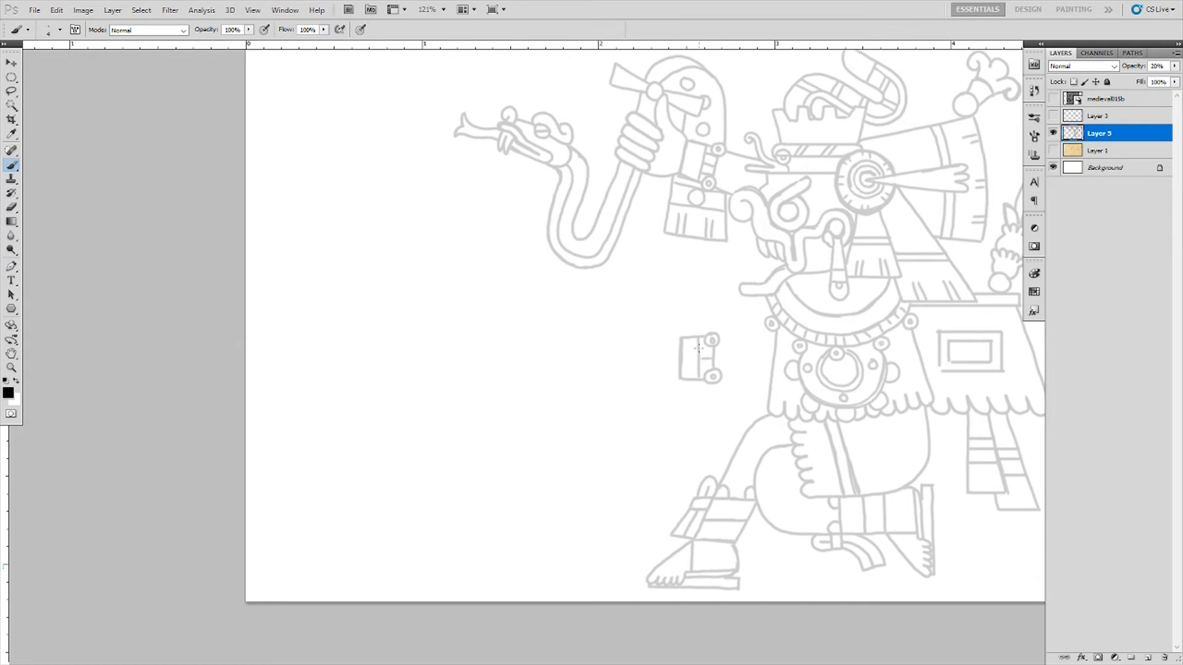
{"action": "scroll", "coordinate": [657, 154], "scroll_direction": "up", "scroll_amount": 1}
{"action": "scroll", "coordinate": [657, 154], "scroll_direction": "up", "scroll_amount": 1}
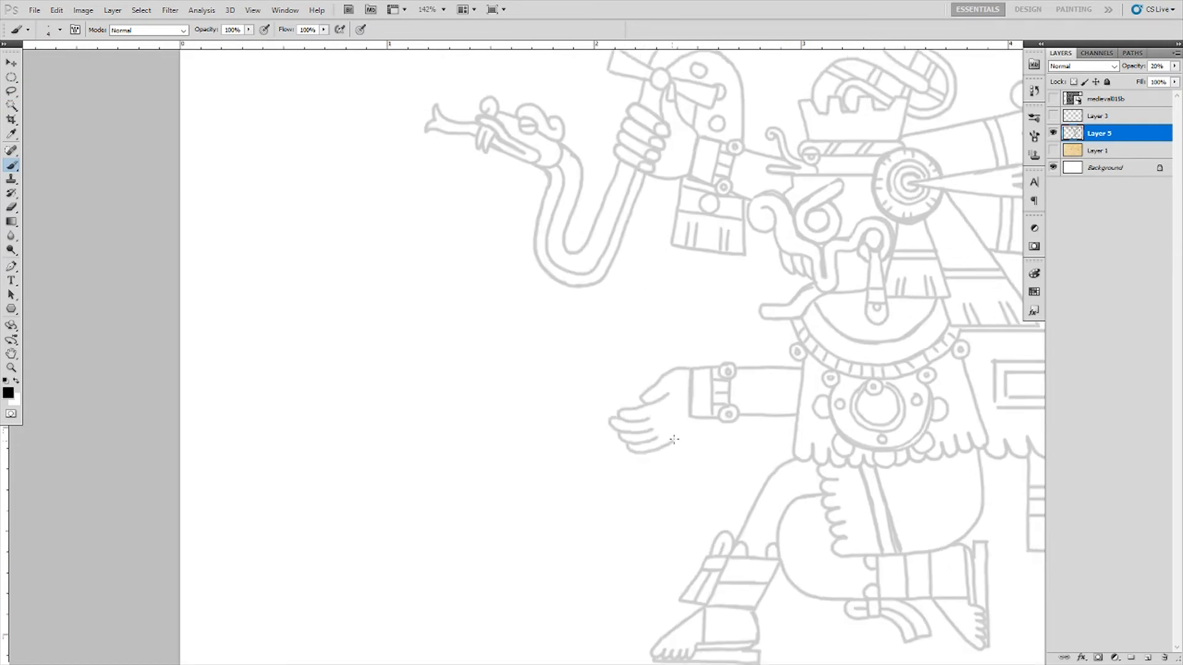
{"action": "scroll", "coordinate": [622, 433], "scroll_direction": "down", "scroll_amount": 3}
{"action": "key", "text": "ctrl+t"}
- Commit the sketch shifted right and add a new layer for the water band
{"action": "left_click_drag", "start_coordinate": [798, 357], "coordinate": [818, 356]}
{"action": "key", "text": "Return"}
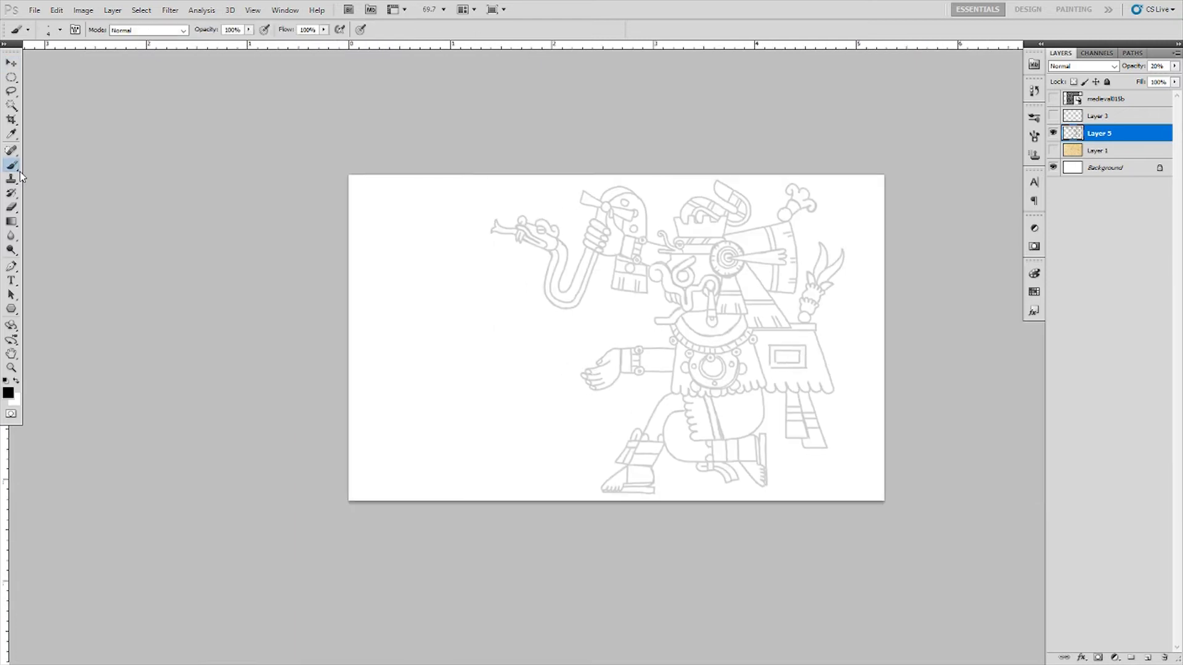
{"action": "key", "text": "ctrl+shift+alt+n"}
{"action": "scroll", "coordinate": [929, 411], "scroll_direction": "up", "scroll_amount": 1}
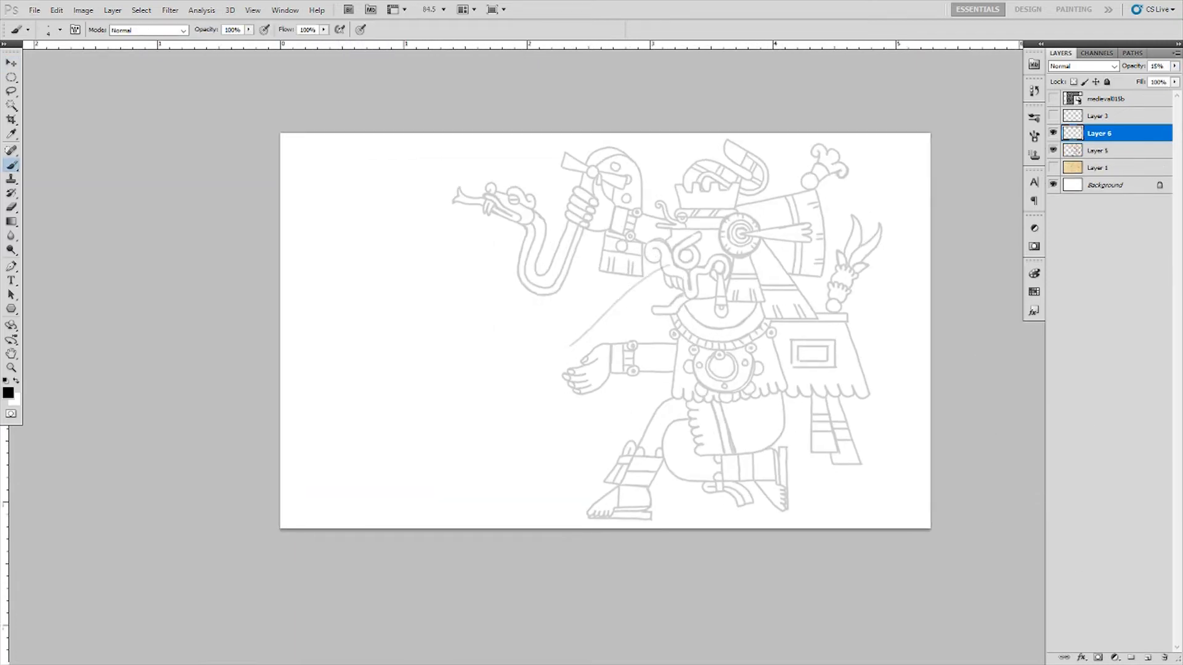
{"action": "scroll", "coordinate": [558, 342], "scroll_direction": "up", "scroll_amount": 1}
{"action": "scroll", "coordinate": [559, 342], "scroll_direction": "up", "scroll_amount": 1}
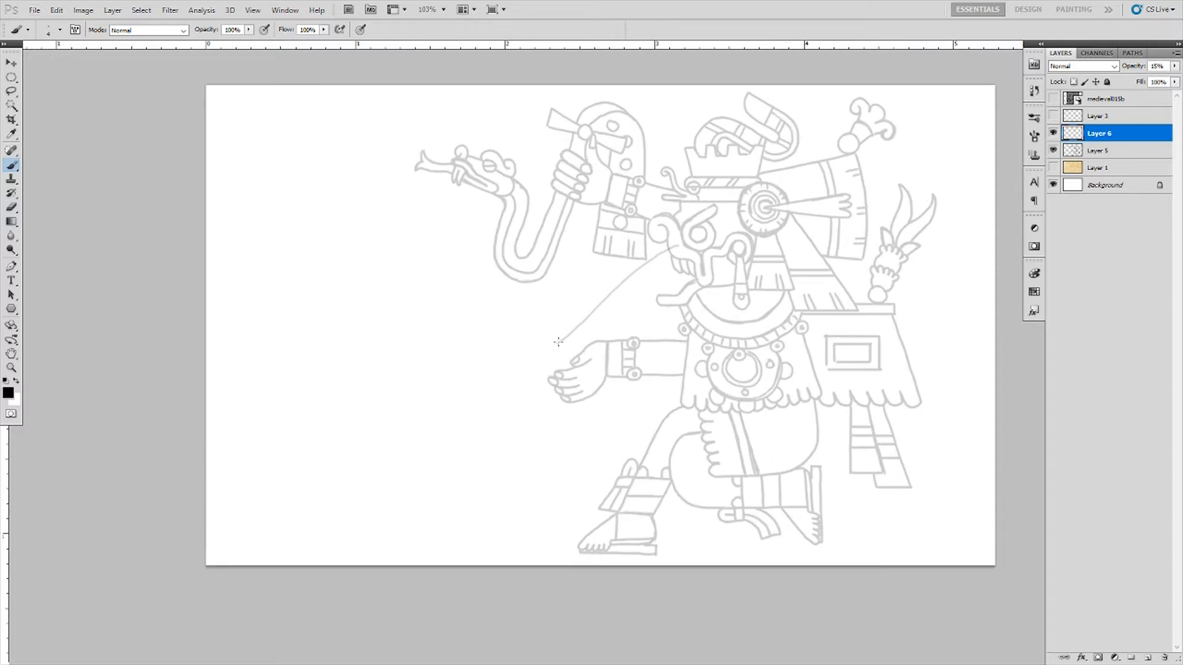
- Draw the water band's upper and lower lines from the left edge plus two wave crests
{"action": "left_click_drag", "start_coordinate": [454, 347], "coordinate": [207, 348]}
{"action": "left_click_drag", "start_coordinate": [207, 528], "coordinate": [504, 528]}
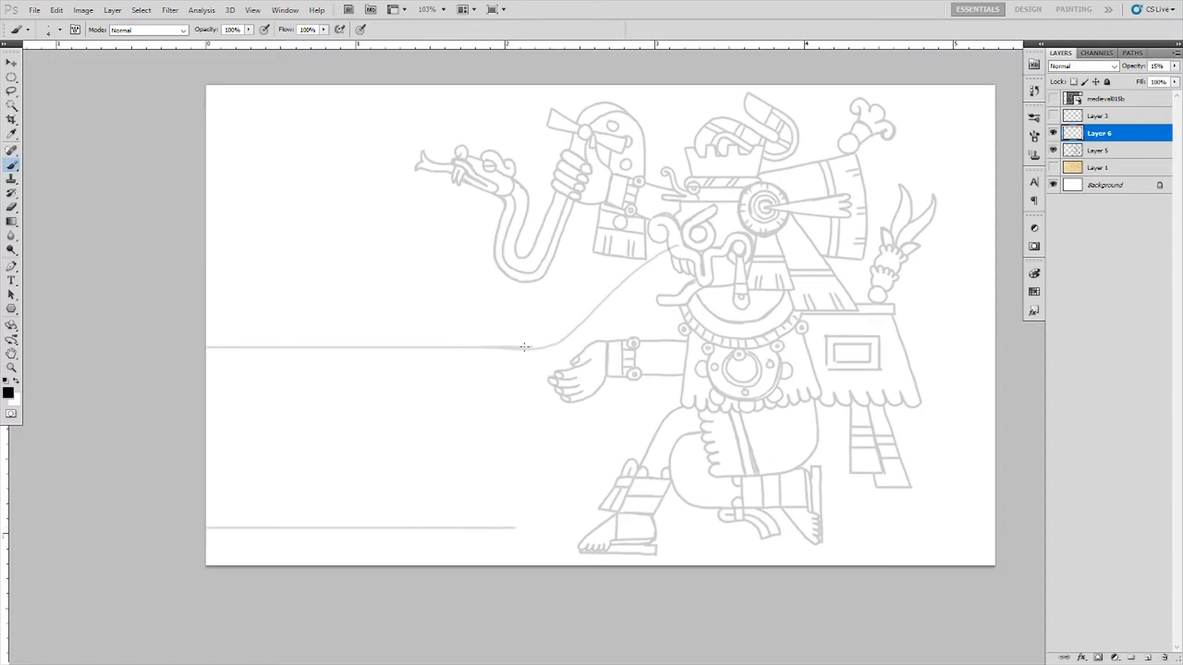
{"action": "scroll", "coordinate": [525, 347], "scroll_direction": "up", "scroll_amount": 2}
{"action": "scroll", "coordinate": [823, 512], "scroll_direction": "down", "scroll_amount": 3}
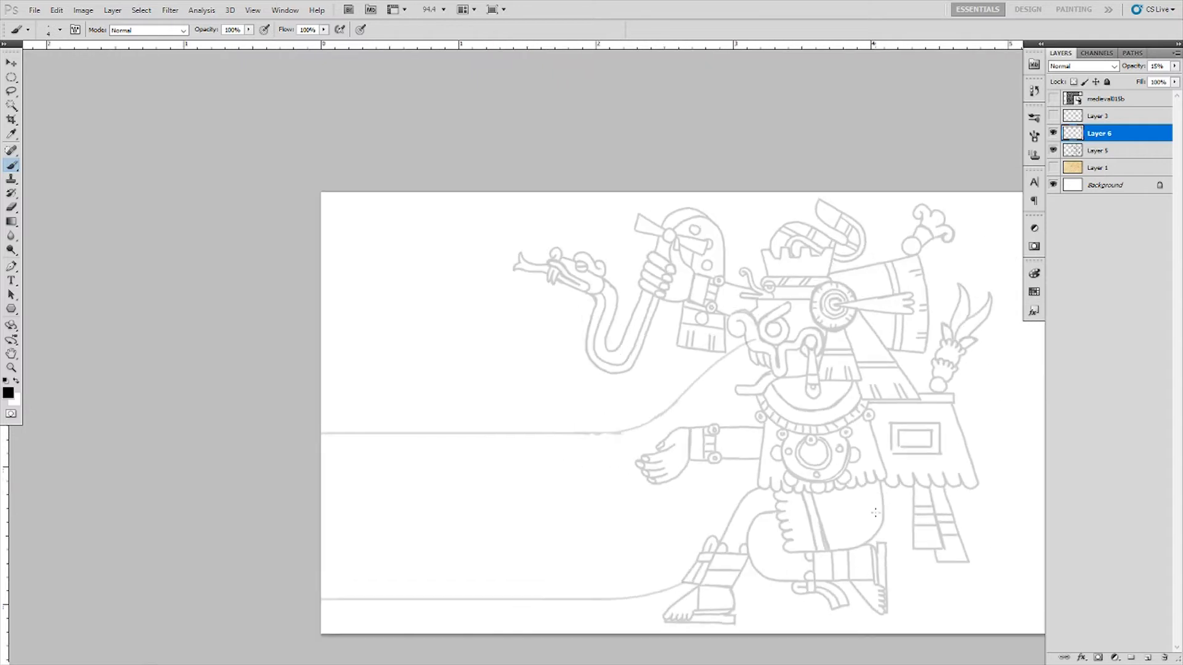
{"action": "scroll", "coordinate": [768, 383], "scroll_direction": "up", "scroll_amount": 3}
{"action": "mouse_move", "coordinate": [600, 377]}
{"action": "left_mouse_down"}
{"action": "mouse_move", "coordinate": [511, 444]}
{"action": "mouse_move", "coordinate": [401, 466]}
{"action": "left_mouse_up"}
{"action": "left_click_drag", "start_coordinate": [350, 468], "coordinate": [608, 444]}
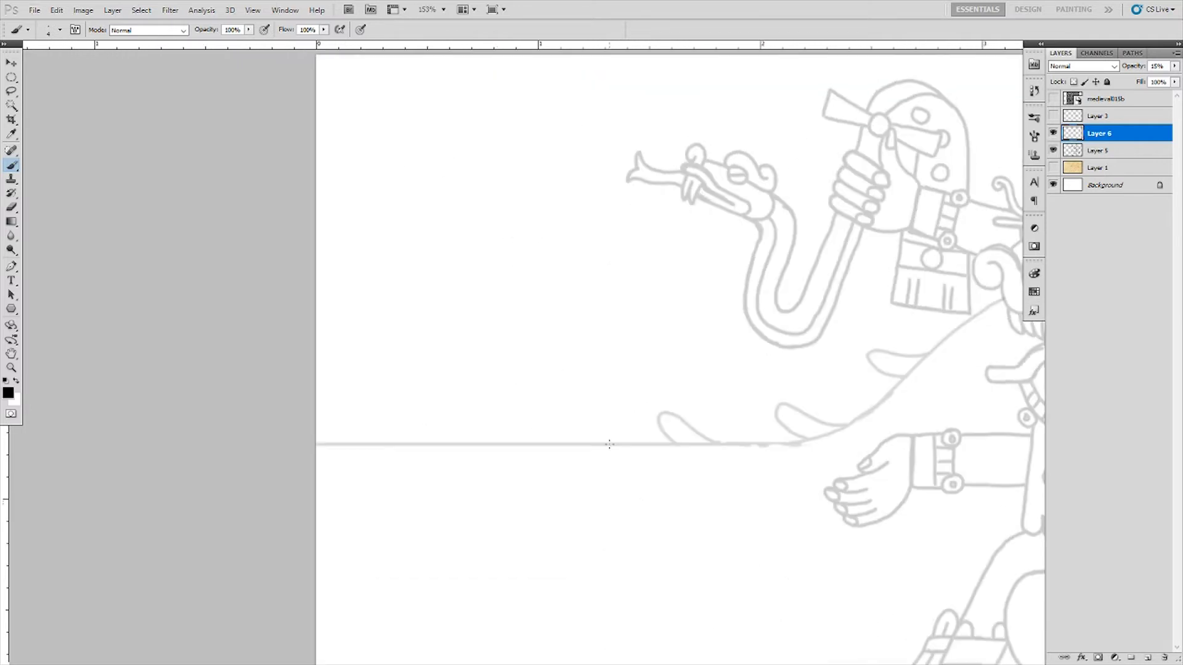
- Add a spiral and another horizontal stripe in the water band, then select both sketch layers
{"action": "key", "text": "ctrl+alt+z"}
{"action": "key", "text": "ctrl+alt+z"}
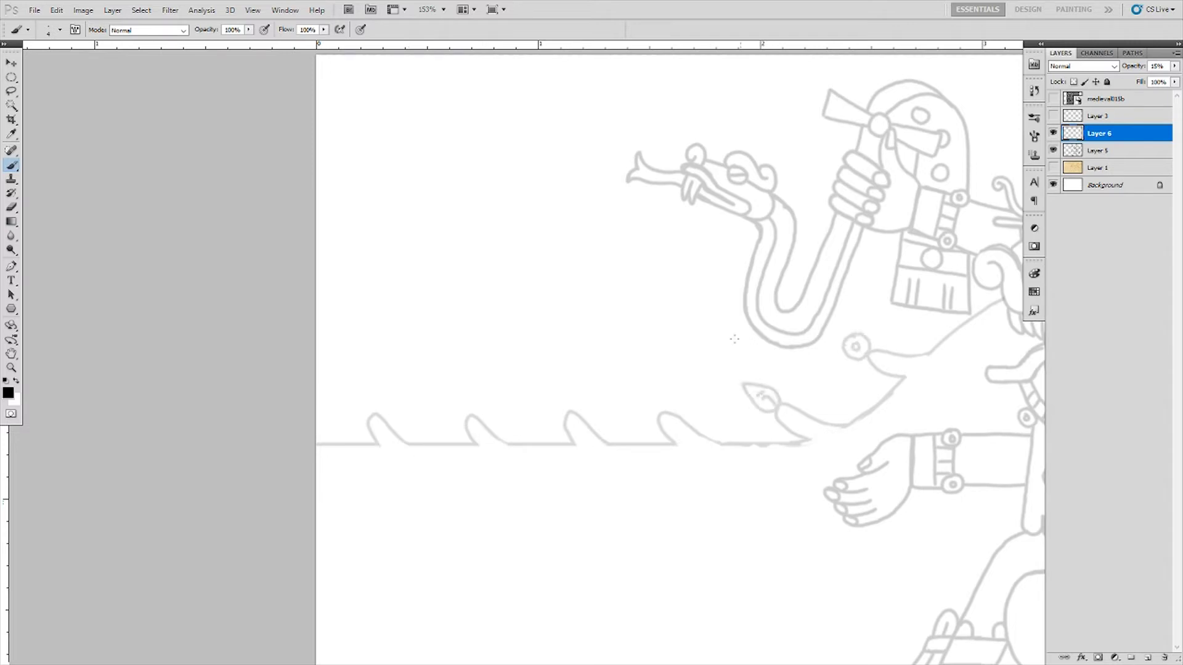
{"action": "key", "text": "ctrl+shift+z"}
{"action": "key", "text": "ctrl+shift+z"}
{"action": "key", "text": "ctrl+shift+z"}
{"action": "key", "text": "ctrl+shift+z"}
{"action": "scroll", "coordinate": [837, 341], "scroll_direction": "down", "scroll_amount": 3}
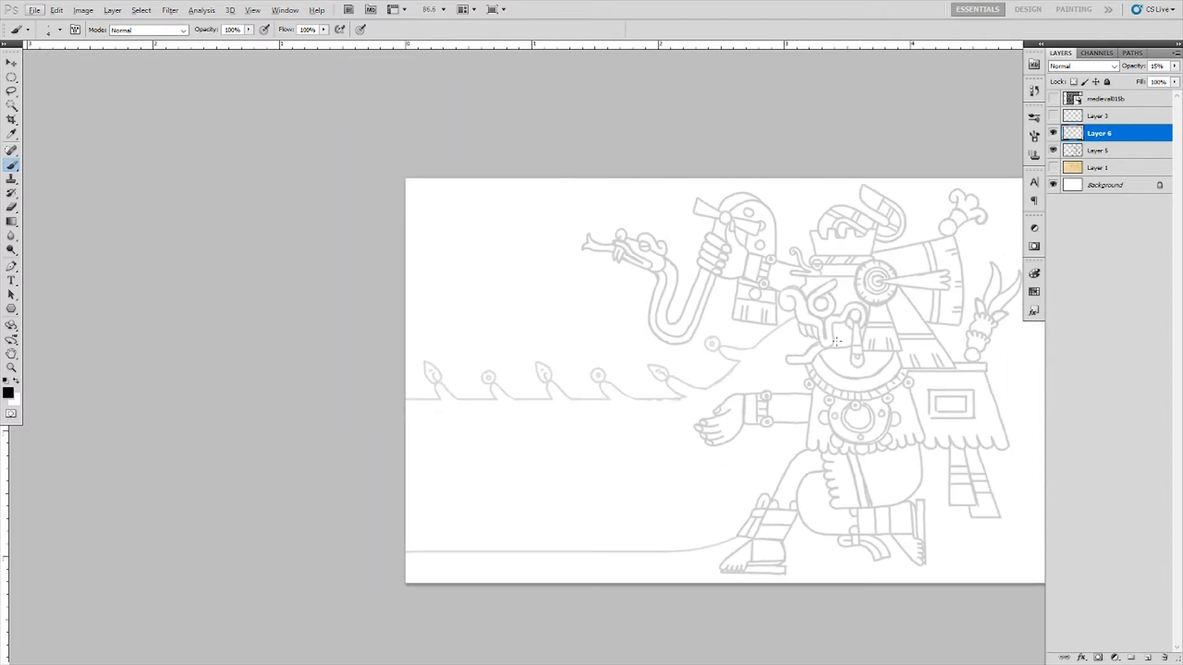
{"action": "scroll", "coordinate": [814, 338], "scroll_direction": "up", "scroll_amount": 1}
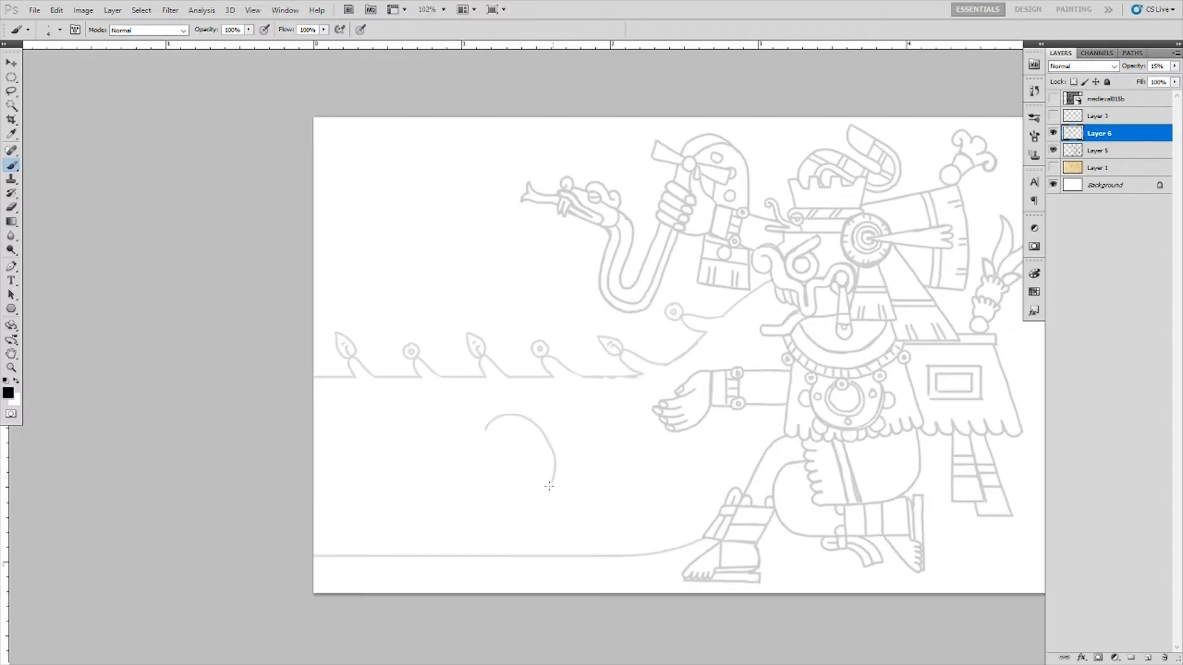
{"action": "key", "text": "ctrl+z"}
{"action": "left_click_drag", "start_coordinate": [556, 485], "coordinate": [545, 451]}
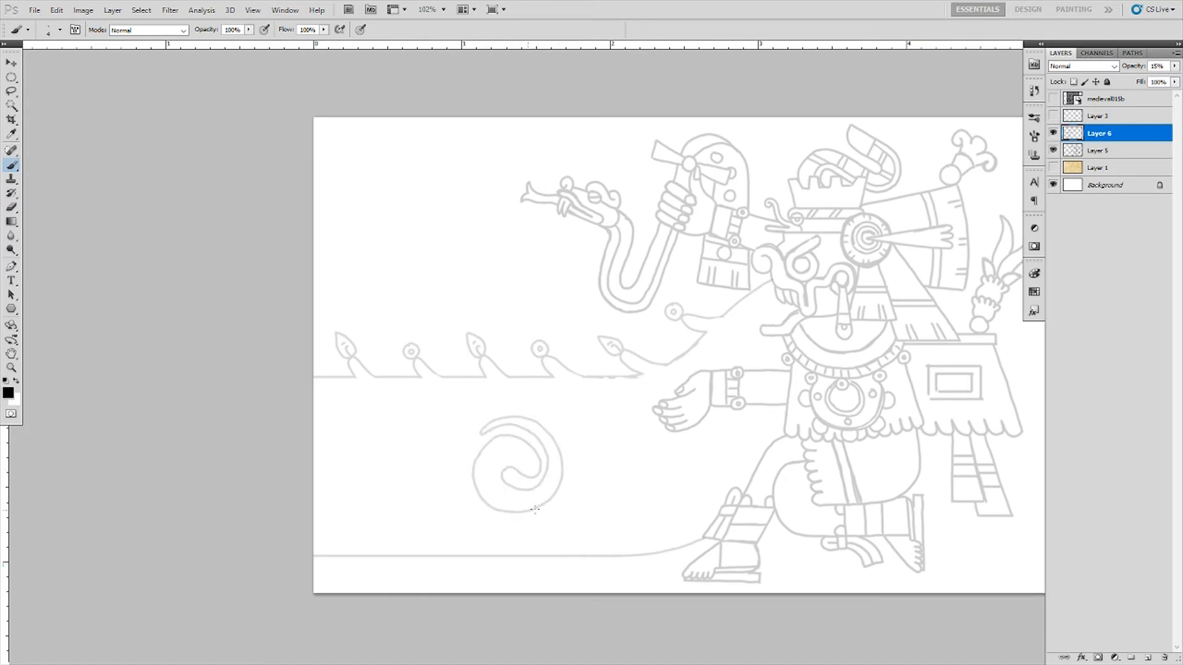
{"action": "scroll", "coordinate": [532, 446], "scroll_direction": "down", "scroll_amount": 2}
{"action": "scroll", "coordinate": [531, 446], "scroll_direction": "down", "scroll_amount": 1}
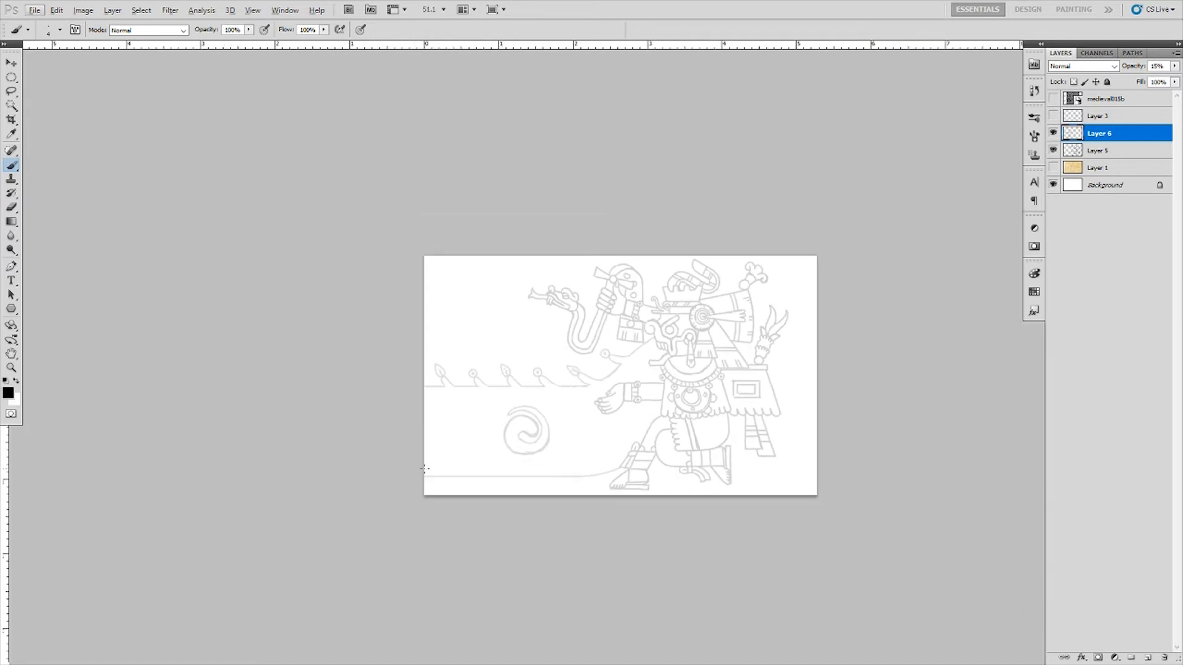
{"action": "left_click_drag", "start_coordinate": [427, 456], "coordinate": [495, 456]}
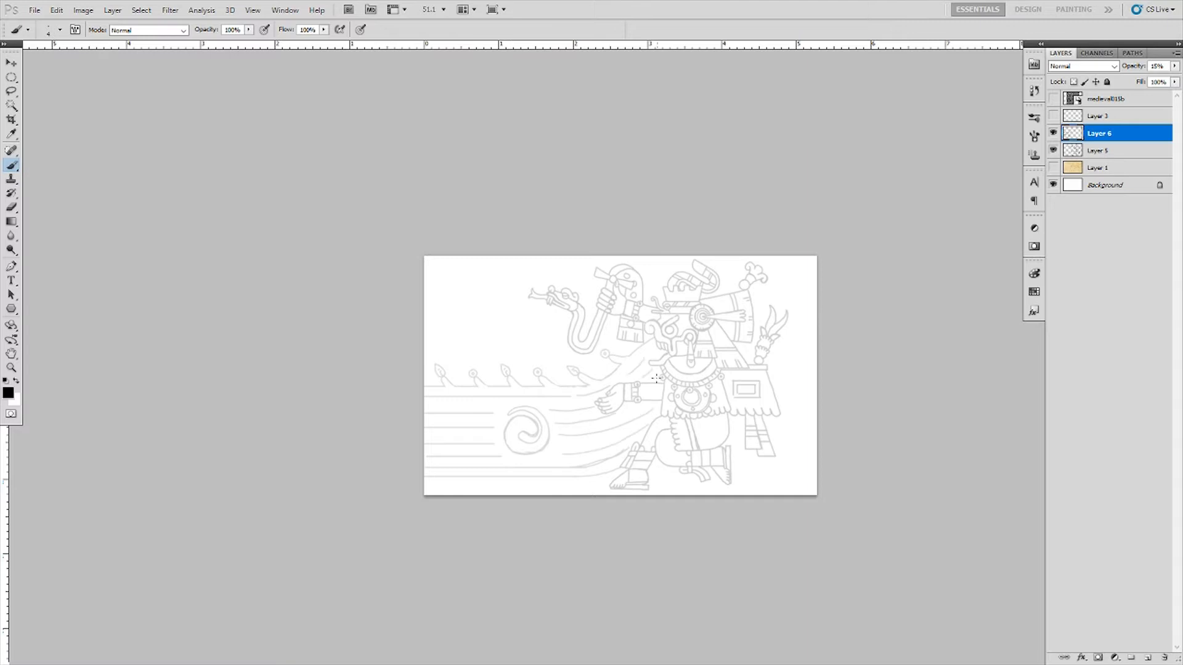
{"action": "scroll", "coordinate": [927, 467], "scroll_direction": "down", "scroll_amount": 1}
{"action": "left_click", "coordinate": [1099, 150], "text": "ctrl"}
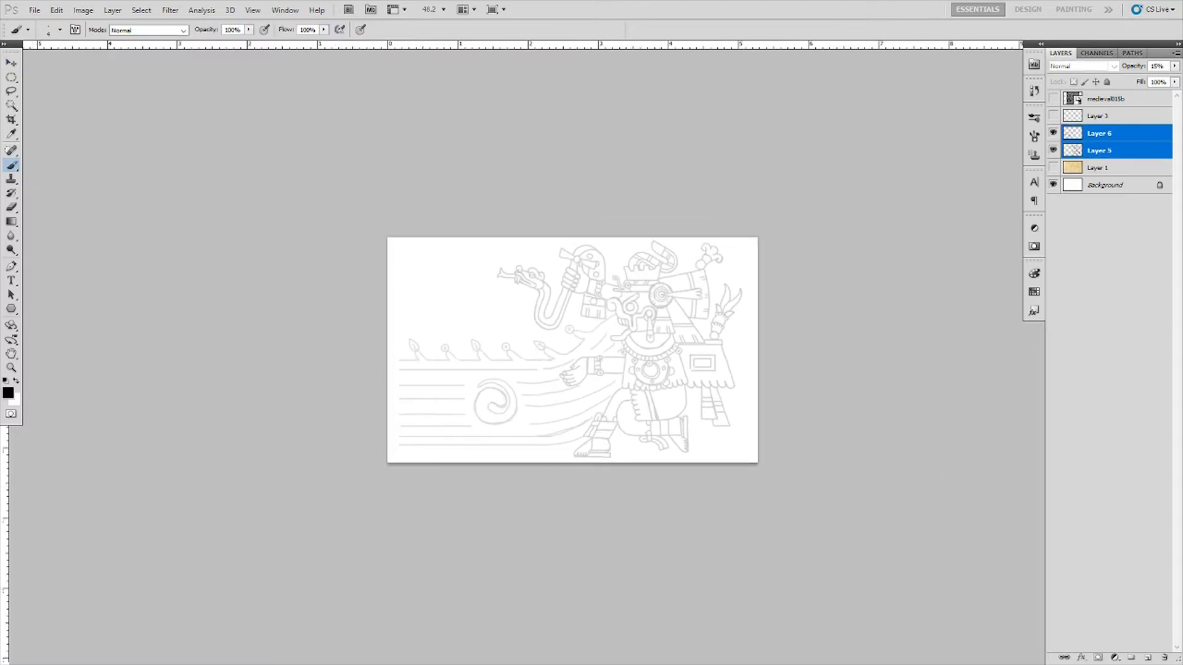
- On a new layer, ink the 6-shaped face curl, the spiral curl beside it and the hanging tongue
{"action": "left_click", "coordinate": [1100, 133]}
{"action": "key", "text": "ctrl+shift+alt+n"}
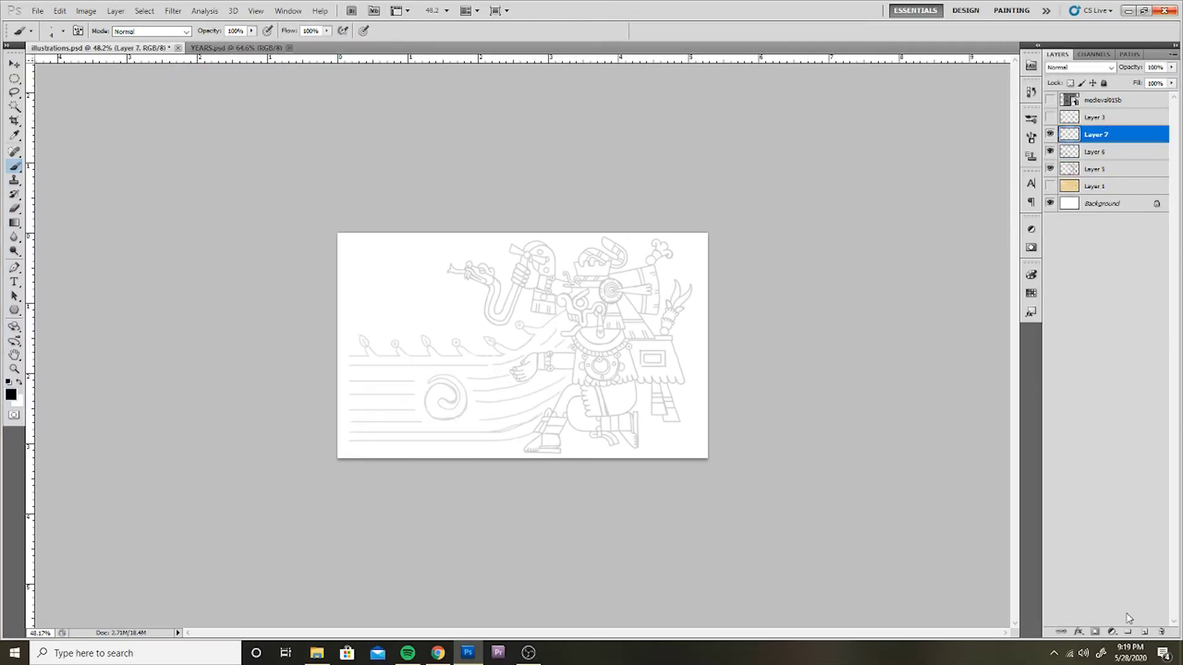
{"action": "scroll", "coordinate": [593, 226], "scroll_direction": "up", "scroll_amount": 2}
{"action": "scroll", "coordinate": [593, 226], "scroll_direction": "up", "scroll_amount": 3}
{"action": "left_click_drag", "start_coordinate": [666, 281], "coordinate": [718, 246]}
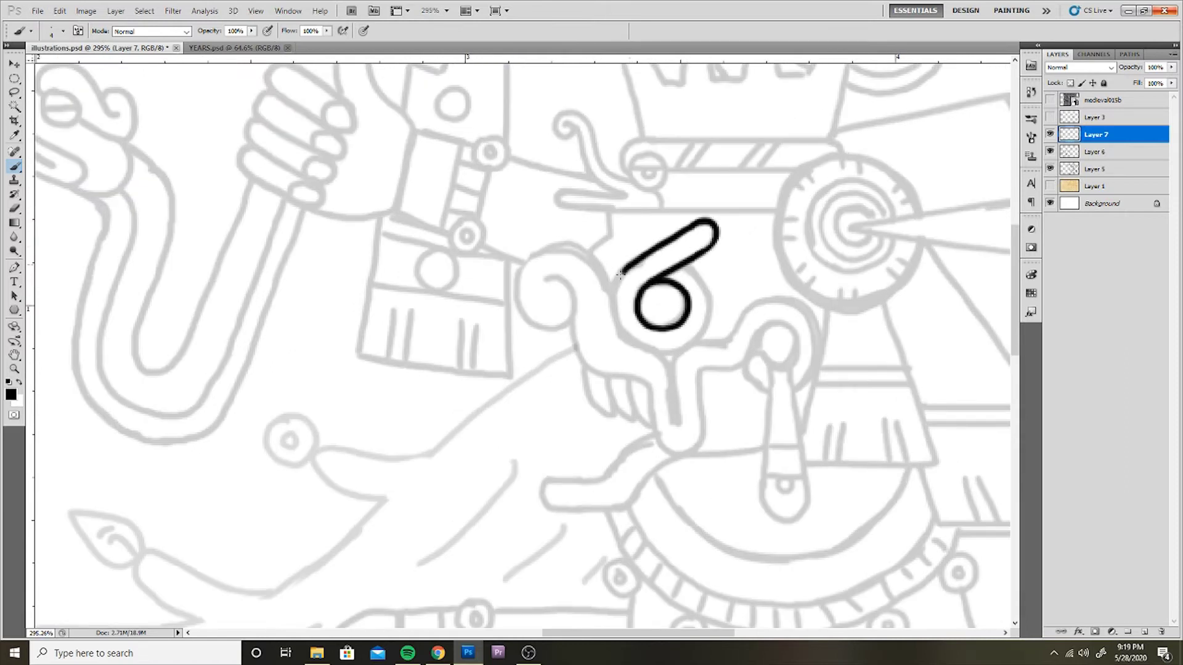
{"action": "left_click_drag", "start_coordinate": [621, 276], "coordinate": [693, 264]}
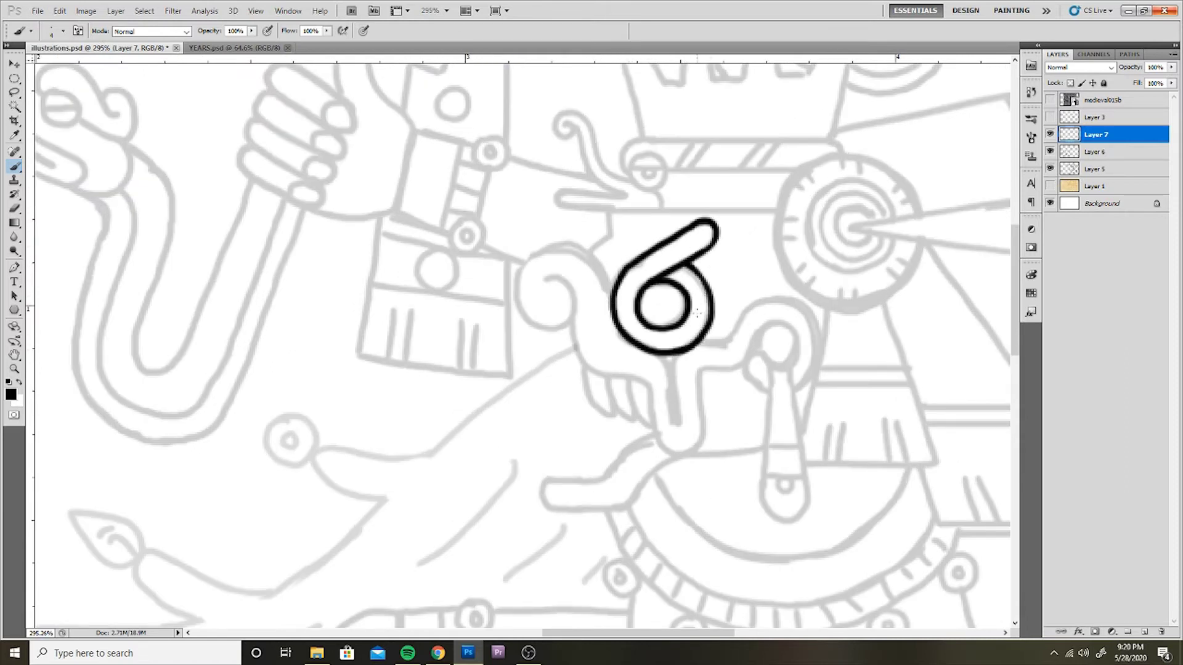
{"action": "left_click_drag", "start_coordinate": [557, 287], "coordinate": [709, 369]}
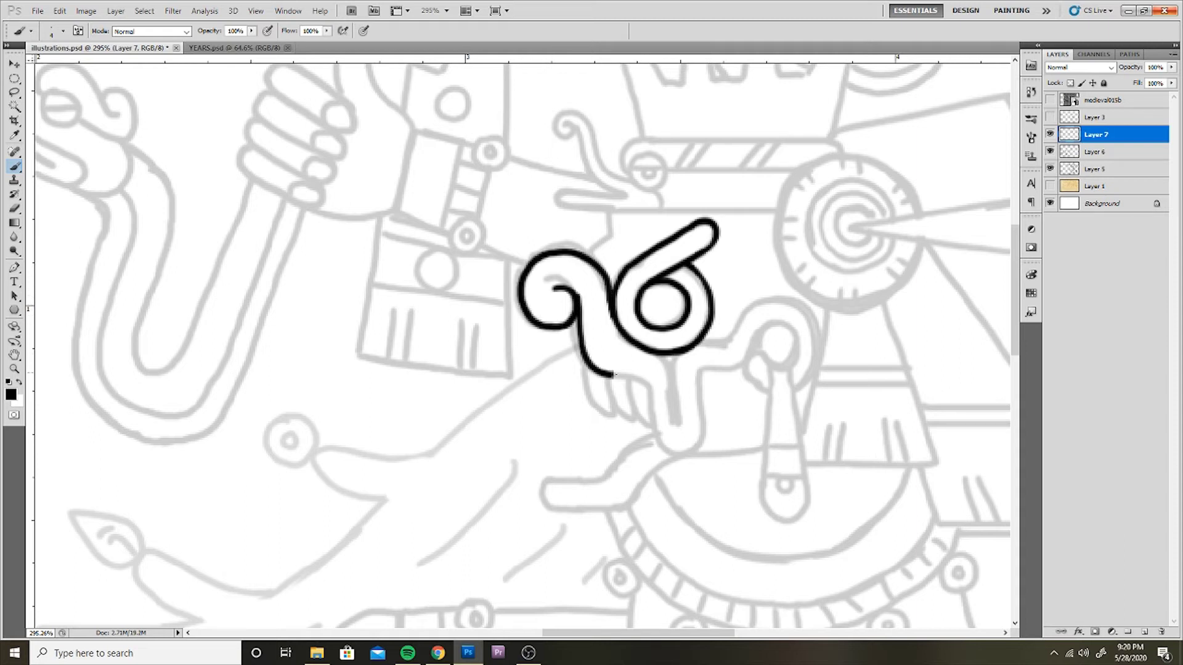
{"action": "left_click_drag", "start_coordinate": [675, 424], "coordinate": [670, 373]}
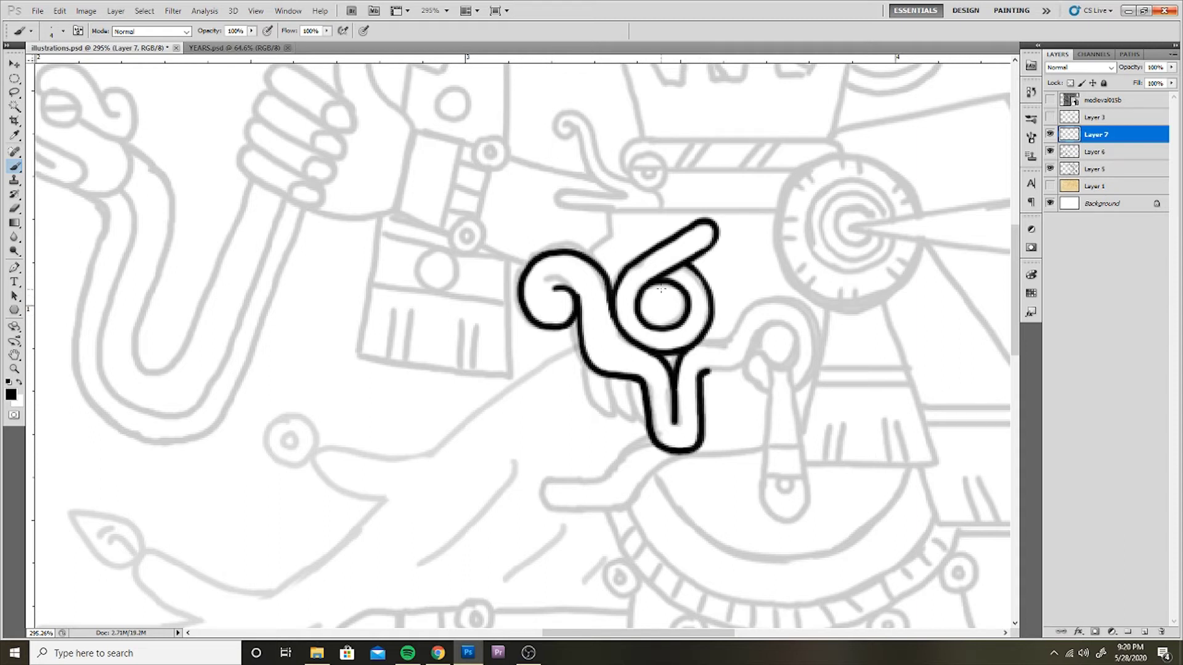
- Ink the small circle with its curl, the banded teardrop pendant and the fingers below
{"action": "left_click_drag", "start_coordinate": [661, 290], "coordinate": [489, 348]}
{"action": "left_click_drag", "start_coordinate": [532, 402], "coordinate": [597, 451]}
{"action": "mouse_move", "coordinate": [558, 397]}
{"action": "left_mouse_down"}
{"action": "mouse_move", "coordinate": [589, 352]}
{"action": "mouse_move", "coordinate": [623, 455]}
{"action": "mouse_move", "coordinate": [631, 548]}
{"action": "left_mouse_up"}
{"action": "key", "text": "ctrl+z"}
{"action": "left_click_drag", "start_coordinate": [616, 431], "coordinate": [632, 573]}
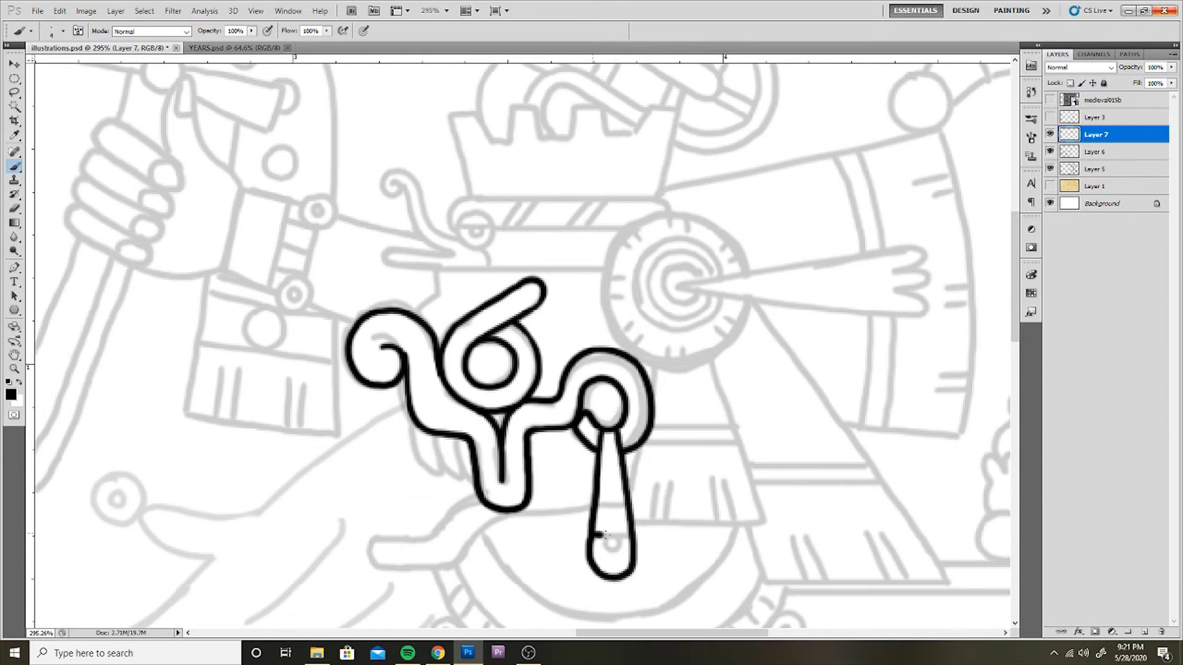
{"action": "left_click_drag", "start_coordinate": [598, 507], "coordinate": [629, 506]}
{"action": "mouse_move", "coordinate": [611, 530]}
{"action": "left_mouse_down"}
{"action": "mouse_move", "coordinate": [611, 552]}
{"action": "mouse_move", "coordinate": [681, 527]}
{"action": "left_mouse_up"}
{"action": "left_click_drag", "start_coordinate": [521, 422], "coordinate": [536, 456]}
{"action": "mouse_move", "coordinate": [505, 419]}
{"action": "left_mouse_down"}
{"action": "mouse_move", "coordinate": [498, 451]}
{"action": "mouse_move", "coordinate": [542, 458]}
{"action": "mouse_move", "coordinate": [524, 457]}
{"action": "left_mouse_up"}
{"action": "key", "text": "ctrl+z"}
- Ink the wheel's outer circle and the arm pointing out of it with three fingers
{"action": "key", "text": "ctrl+z"}
{"action": "mouse_move", "coordinate": [496, 412]}
{"action": "left_mouse_down"}
{"action": "mouse_move", "coordinate": [505, 507]}
{"action": "mouse_move", "coordinate": [566, 500]}
{"action": "mouse_move", "coordinate": [467, 484]}
{"action": "mouse_move", "coordinate": [556, 478]}
{"action": "mouse_move", "coordinate": [566, 534]}
{"action": "left_mouse_up"}
{"action": "mouse_move", "coordinate": [733, 317]}
{"action": "left_mouse_down"}
{"action": "mouse_move", "coordinate": [693, 376]}
{"action": "mouse_move", "coordinate": [622, 388]}
{"action": "mouse_move", "coordinate": [734, 289]}
{"action": "left_mouse_up"}
{"action": "key", "text": "ctrl+z"}
{"action": "left_click_drag", "start_coordinate": [623, 388], "coordinate": [733, 339]}
{"action": "key", "text": "ctrl+z"}
{"action": "mouse_move", "coordinate": [733, 290]}
{"action": "left_mouse_down"}
{"action": "mouse_move", "coordinate": [619, 364]}
{"action": "mouse_move", "coordinate": [362, 474]}
{"action": "left_mouse_up"}
{"action": "key", "text": "ctrl+z"}
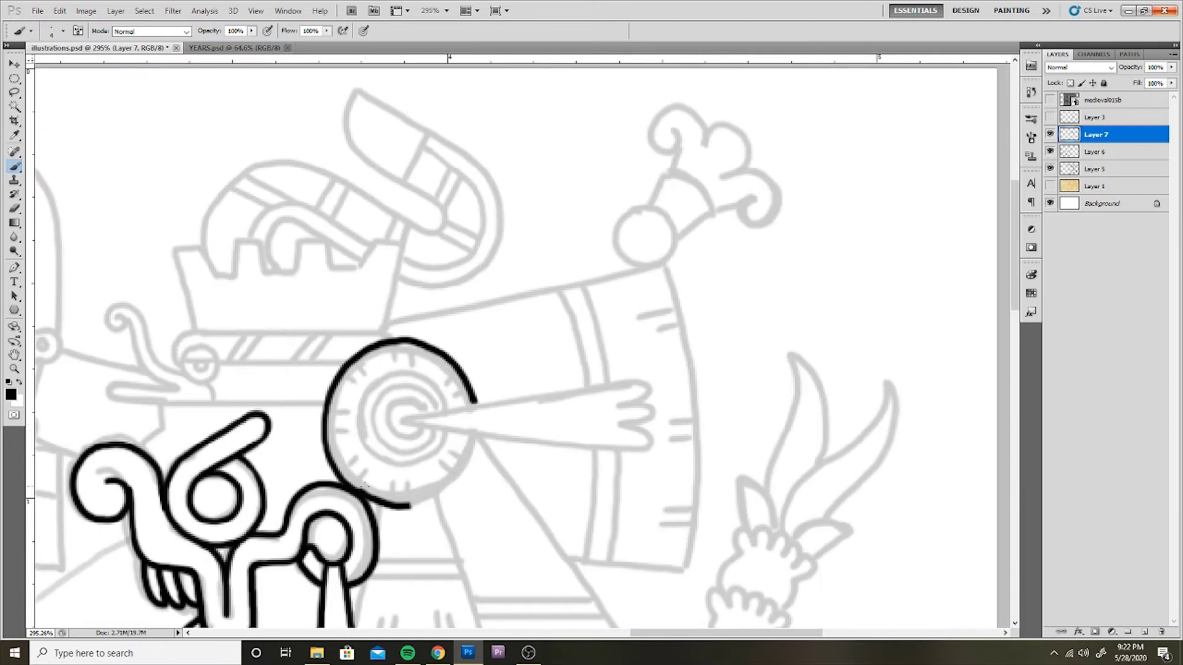
{"action": "left_click_drag", "start_coordinate": [450, 491], "coordinate": [480, 435]}
{"action": "key", "text": "ctrl+z"}
{"action": "key", "text": "ctrl+z"}
{"action": "mouse_move", "coordinate": [400, 338]}
{"action": "left_mouse_down"}
{"action": "mouse_move", "coordinate": [467, 375]}
{"action": "mouse_move", "coordinate": [480, 410]}
{"action": "left_mouse_up"}
{"action": "left_click_drag", "start_coordinate": [404, 421], "coordinate": [616, 425]}
{"action": "left_click_drag", "start_coordinate": [403, 422], "coordinate": [582, 442]}
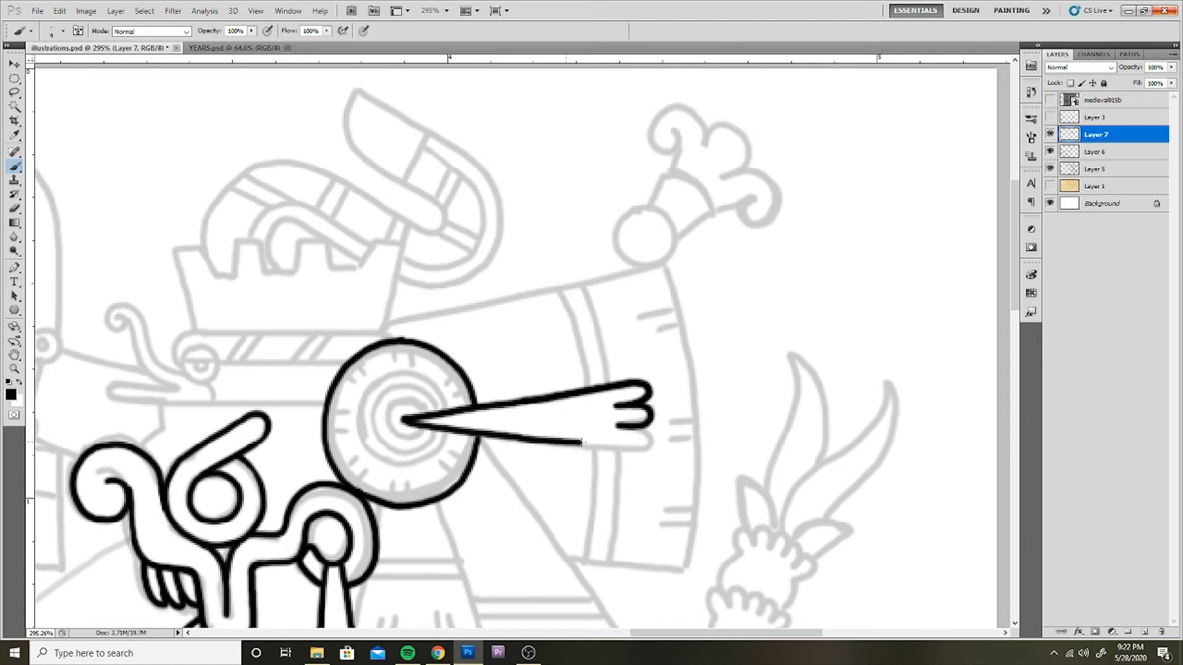
- Ink an inner ring inside the wheel, checking it without the sketch, plus rim tick marks
{"action": "left_click", "coordinate": [1049, 168]}
{"action": "mouse_move", "coordinate": [432, 404]}
{"action": "left_mouse_down"}
{"action": "mouse_move", "coordinate": [623, 365]}
{"action": "mouse_move", "coordinate": [623, 434]}
{"action": "mouse_move", "coordinate": [616, 333]}
{"action": "mouse_move", "coordinate": [644, 370]}
{"action": "left_mouse_up"}
{"action": "left_click_drag", "start_coordinate": [576, 422], "coordinate": [573, 356]}
{"action": "key", "text": "ctrl+z"}
{"action": "key", "text": "ctrl+z"}
{"action": "left_click_drag", "start_coordinate": [593, 440], "coordinate": [650, 369]}
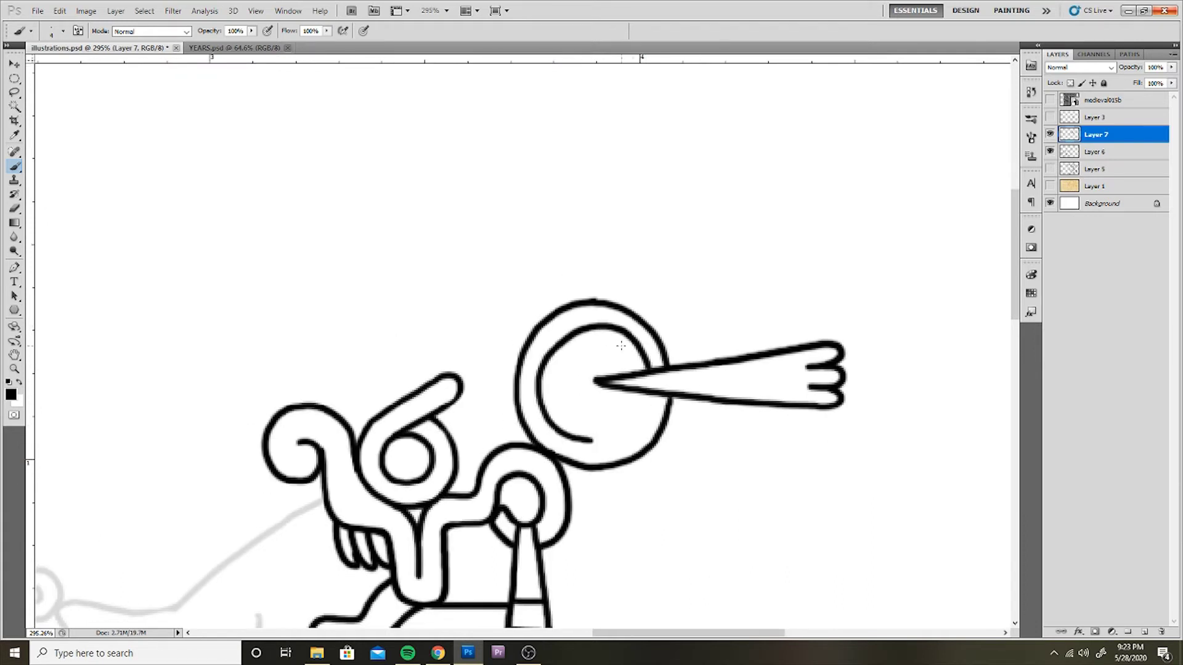
{"action": "mouse_move", "coordinate": [593, 440]}
{"action": "left_mouse_down"}
{"action": "mouse_move", "coordinate": [647, 397]}
{"action": "mouse_move", "coordinate": [557, 416]}
{"action": "mouse_move", "coordinate": [638, 370]}
{"action": "mouse_move", "coordinate": [595, 383]}
{"action": "left_mouse_up"}
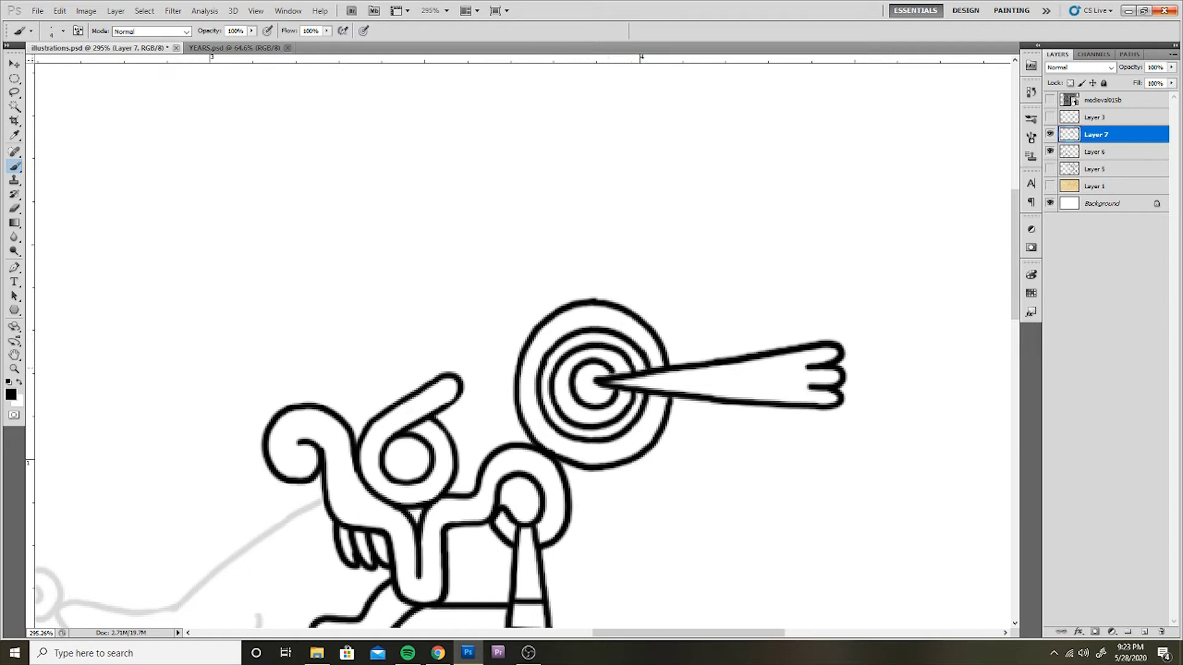
{"action": "scroll", "coordinate": [547, 331], "scroll_direction": "down", "scroll_amount": 2}
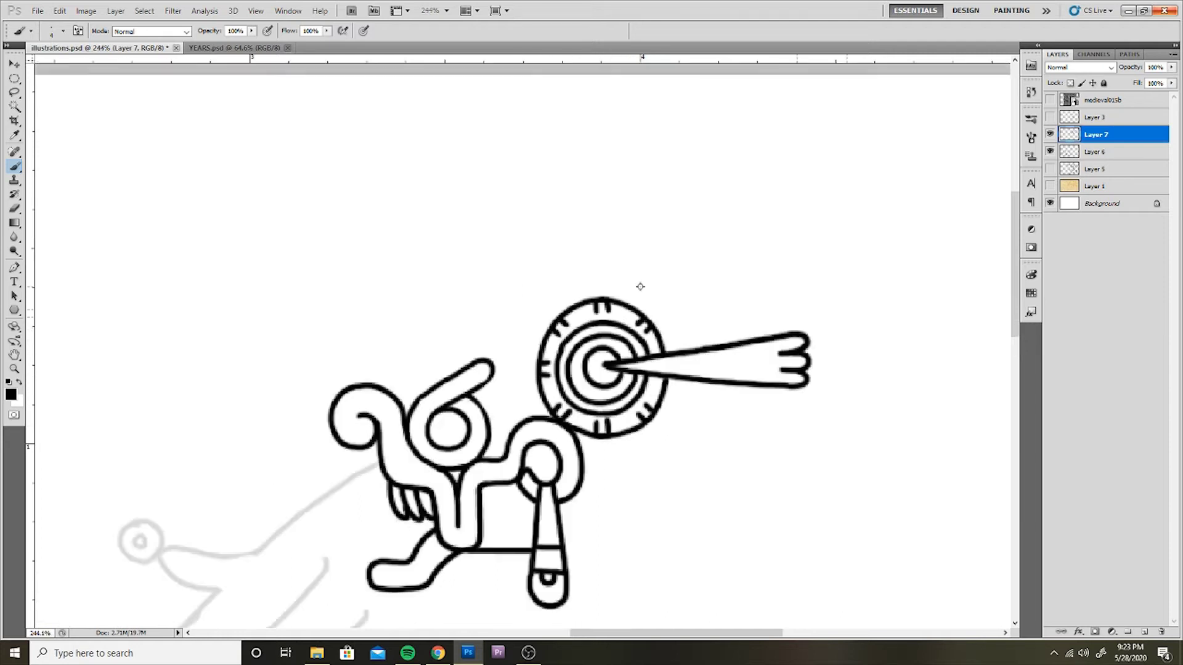
{"action": "left_click", "coordinate": [1050, 169]}
{"action": "scroll", "coordinate": [348, 394], "scroll_direction": "up", "scroll_amount": 2}
{"action": "left_click_drag", "start_coordinate": [330, 422], "coordinate": [348, 381]}
- Ink the bar left of the wheel with its curl, top and middle lines, and a crown stroke
{"action": "mouse_move", "coordinate": [497, 379]}
{"action": "left_mouse_down"}
{"action": "mouse_move", "coordinate": [305, 373]}
{"action": "mouse_move", "coordinate": [305, 299]}
{"action": "mouse_move", "coordinate": [370, 364]}
{"action": "mouse_move", "coordinate": [379, 324]}
{"action": "left_mouse_up"}
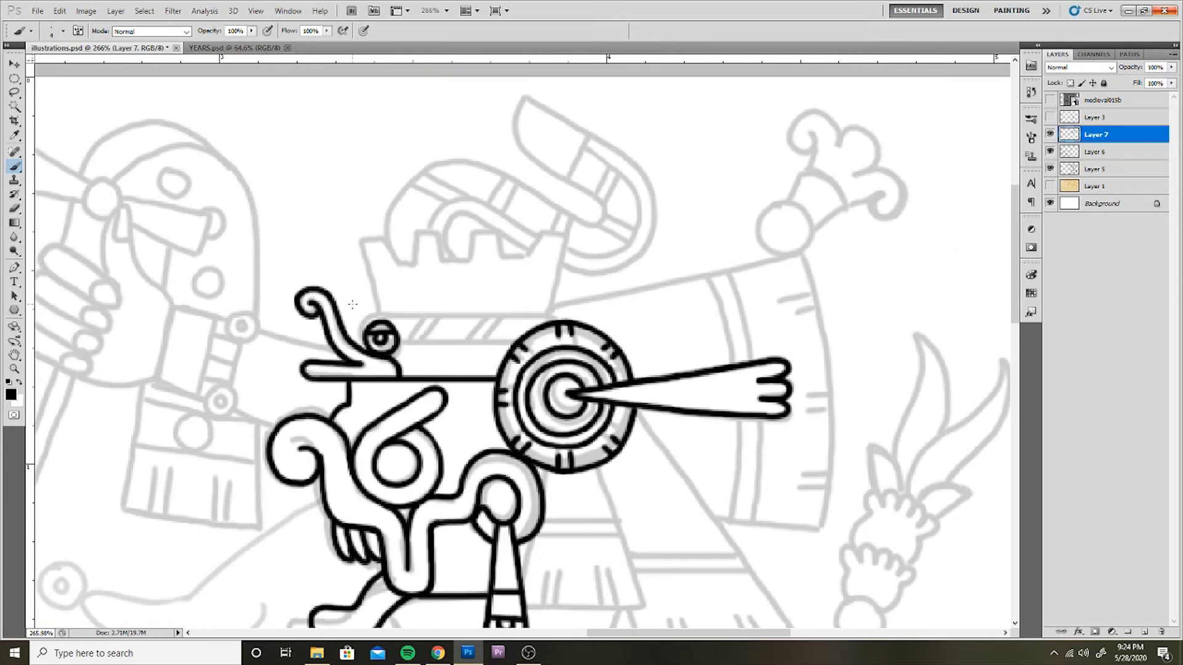
{"action": "mouse_move", "coordinate": [511, 342]}
{"action": "left_mouse_down"}
{"action": "mouse_move", "coordinate": [398, 342]}
{"action": "mouse_move", "coordinate": [538, 312]}
{"action": "mouse_move", "coordinate": [558, 321]}
{"action": "left_mouse_up"}
{"action": "left_click_drag", "start_coordinate": [376, 285], "coordinate": [538, 345]}
{"action": "mouse_move", "coordinate": [541, 368]}
{"action": "left_mouse_down"}
{"action": "mouse_move", "coordinate": [523, 300]}
{"action": "mouse_move", "coordinate": [580, 293]}
{"action": "mouse_move", "coordinate": [633, 320]}
{"action": "mouse_move", "coordinate": [727, 294]}
{"action": "mouse_move", "coordinate": [715, 373]}
{"action": "mouse_move", "coordinate": [482, 255]}
{"action": "left_mouse_up"}
{"action": "scroll", "coordinate": [766, 237], "scroll_direction": "down", "scroll_amount": 1}
- Ink the fringed base below the shield, then the crown's arch, feather and double-line curl
{"action": "mouse_move", "coordinate": [573, 381]}
{"action": "left_mouse_down"}
{"action": "mouse_move", "coordinate": [616, 493]}
{"action": "mouse_move", "coordinate": [512, 493]}
{"action": "left_mouse_up"}
{"action": "mouse_move", "coordinate": [519, 433]}
{"action": "left_mouse_down"}
{"action": "mouse_move", "coordinate": [588, 432]}
{"action": "mouse_move", "coordinate": [588, 420]}
{"action": "left_mouse_up"}
{"action": "left_click_drag", "start_coordinate": [573, 456], "coordinate": [579, 493]}
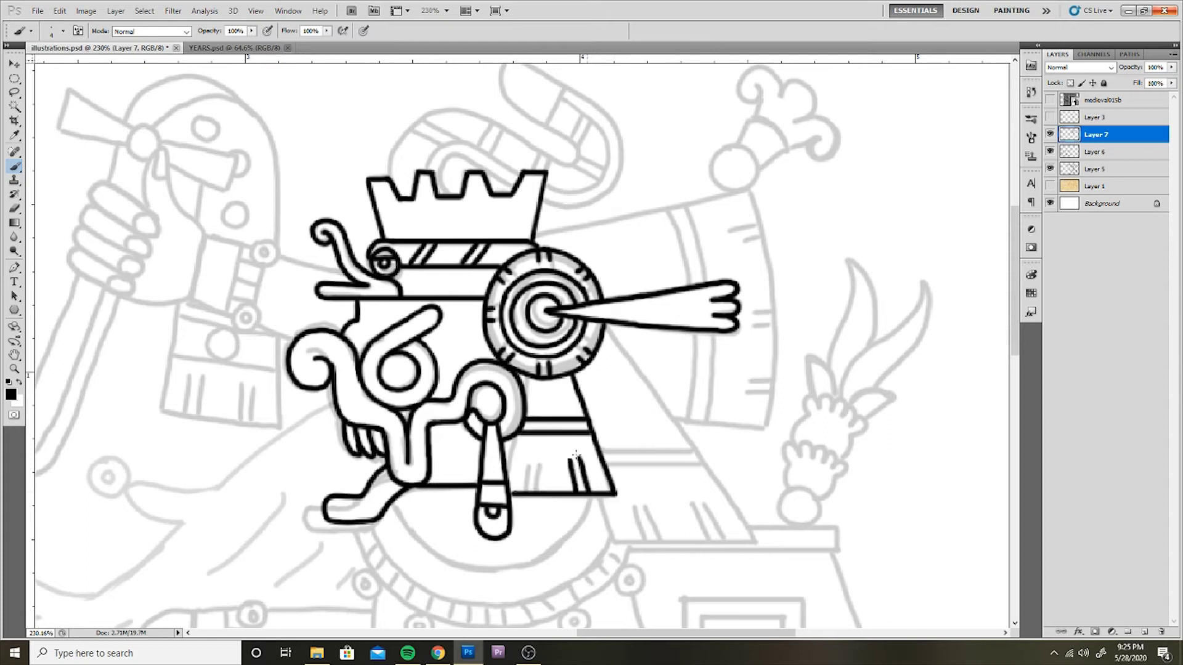
{"action": "left_click_drag", "start_coordinate": [531, 462], "coordinate": [527, 493]}
{"action": "left_click_drag", "start_coordinate": [542, 460], "coordinate": [538, 492]}
{"action": "left_click_drag", "start_coordinate": [518, 437], "coordinate": [509, 476]}
{"action": "left_click_drag", "start_coordinate": [624, 289], "coordinate": [594, 518]}
{"action": "mouse_move", "coordinate": [360, 408]}
{"action": "left_mouse_down"}
{"action": "mouse_move", "coordinate": [468, 360]}
{"action": "mouse_move", "coordinate": [530, 370]}
{"action": "mouse_move", "coordinate": [547, 326]}
{"action": "mouse_move", "coordinate": [545, 434]}
{"action": "left_mouse_up"}
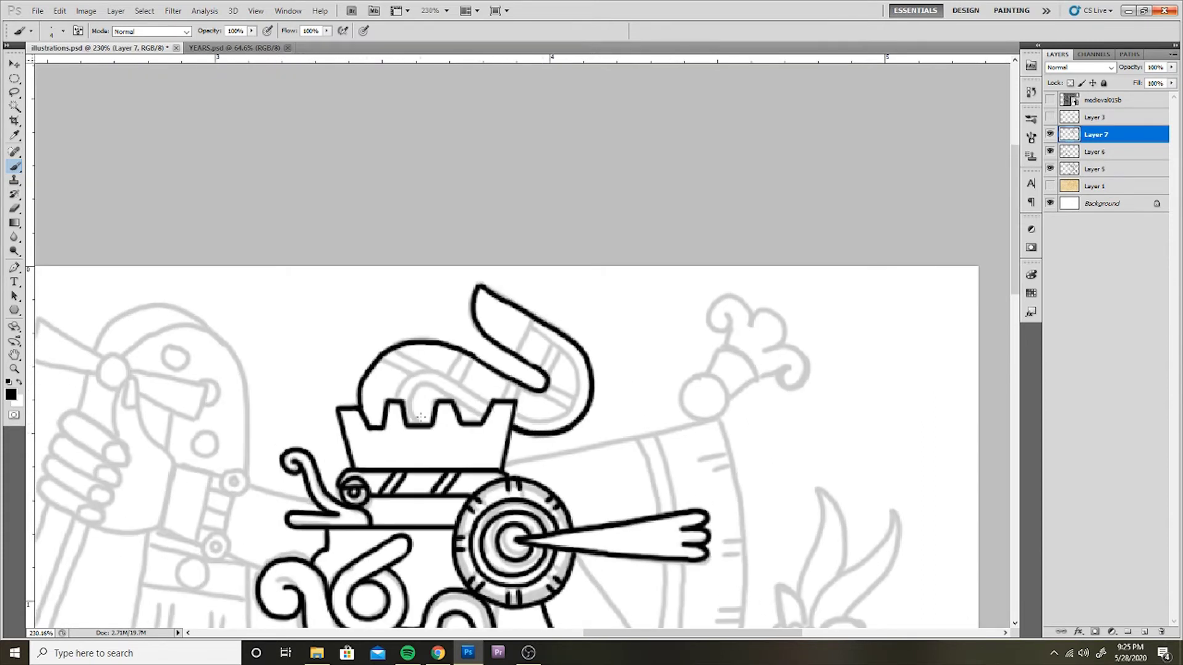
{"action": "mouse_move", "coordinate": [421, 416]}
{"action": "left_mouse_down"}
{"action": "mouse_move", "coordinate": [484, 416]}
{"action": "mouse_move", "coordinate": [554, 347]}
{"action": "left_mouse_up"}
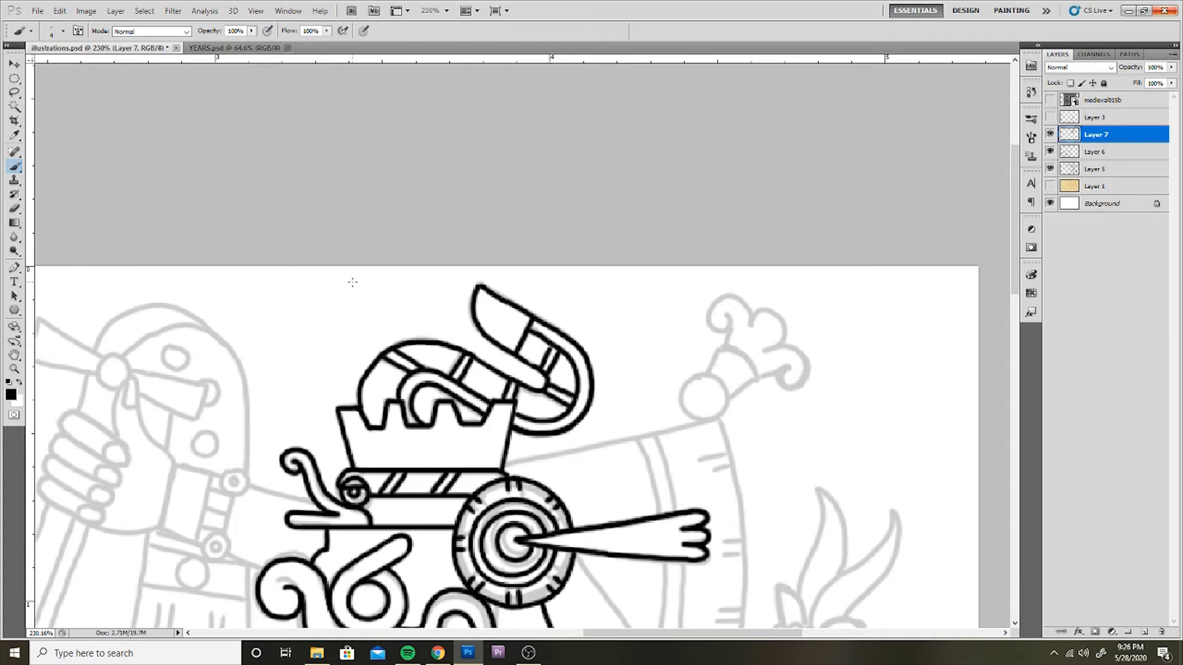
- Ink the ray and the fan's straight outline with its stripes and hatch strokes
{"action": "left_click_drag", "start_coordinate": [352, 282], "coordinate": [153, 136]}
{"action": "left_click_drag", "start_coordinate": [305, 315], "coordinate": [517, 274]}
{"action": "left_click_drag", "start_coordinate": [517, 274], "coordinate": [574, 147]}
{"action": "mouse_move", "coordinate": [431, 284]}
{"action": "left_mouse_down"}
{"action": "mouse_move", "coordinate": [583, 499]}
{"action": "mouse_move", "coordinate": [438, 499]}
{"action": "left_mouse_up"}
{"action": "mouse_move", "coordinate": [438, 499]}
{"action": "left_mouse_down"}
{"action": "mouse_move", "coordinate": [425, 453]}
{"action": "mouse_move", "coordinate": [527, 421]}
{"action": "left_mouse_up"}
{"action": "left_click_drag", "start_coordinate": [424, 408], "coordinate": [517, 408]}
{"action": "left_click_drag", "start_coordinate": [457, 464], "coordinate": [467, 497]}
{"action": "left_click_drag", "start_coordinate": [470, 462], "coordinate": [481, 496]}
{"action": "left_click_drag", "start_coordinate": [516, 460], "coordinate": [532, 496]}
{"action": "left_click_drag", "start_coordinate": [527, 462], "coordinate": [541, 493]}
- Ink the fan's curved edge and band lines, the circle above the ray, and the curly plume
{"action": "mouse_move", "coordinate": [574, 148]}
{"action": "left_mouse_down"}
{"action": "mouse_move", "coordinate": [590, 380]}
{"action": "mouse_move", "coordinate": [496, 374]}
{"action": "mouse_move", "coordinate": [504, 290]}
{"action": "left_mouse_up"}
{"action": "left_click_drag", "start_coordinate": [533, 375], "coordinate": [520, 284]}
{"action": "mouse_move", "coordinate": [493, 164]}
{"action": "left_mouse_down"}
{"action": "mouse_move", "coordinate": [506, 247]}
{"action": "mouse_move", "coordinate": [523, 247]}
{"action": "left_mouse_up"}
{"action": "mouse_move", "coordinate": [527, 137]}
{"action": "left_mouse_down"}
{"action": "mouse_move", "coordinate": [680, 353]}
{"action": "mouse_move", "coordinate": [708, 318]}
{"action": "left_mouse_up"}
{"action": "mouse_move", "coordinate": [731, 269]}
{"action": "left_mouse_down"}
{"action": "mouse_move", "coordinate": [774, 290]}
{"action": "mouse_move", "coordinate": [792, 321]}
{"action": "left_mouse_up"}
- Finish the cloud curl and ink the altar bar with stacked hands, leaves and tall feather
{"action": "scroll", "coordinate": [794, 314], "scroll_direction": "down", "scroll_amount": 3}
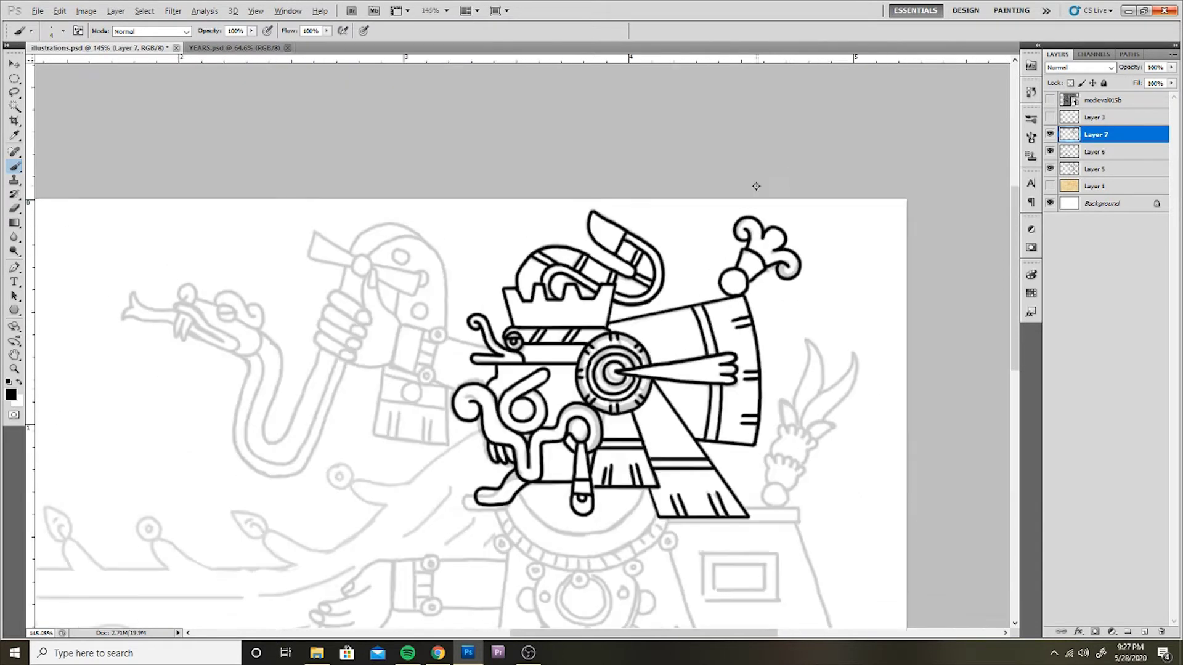
{"action": "mouse_move", "coordinate": [669, 351]}
{"action": "left_mouse_down"}
{"action": "mouse_move", "coordinate": [681, 385]}
{"action": "mouse_move", "coordinate": [581, 414]}
{"action": "left_mouse_up"}
{"action": "scroll", "coordinate": [678, 305], "scroll_direction": "up", "scroll_amount": 2}
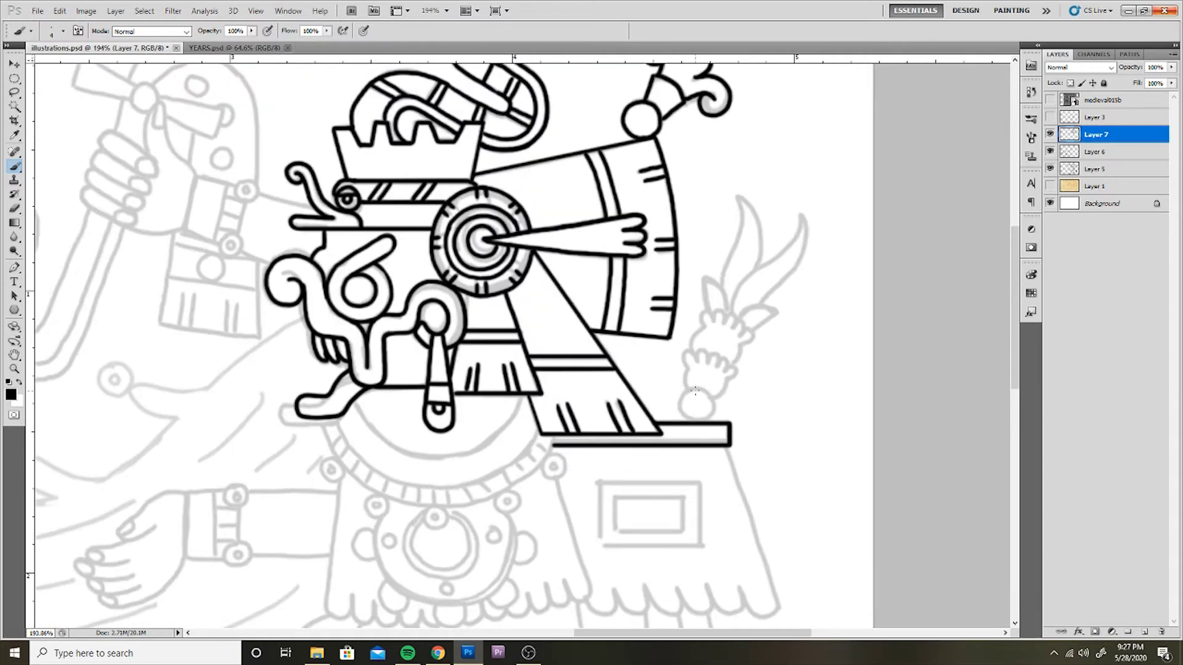
{"action": "left_click_drag", "start_coordinate": [702, 389], "coordinate": [736, 425]}
{"action": "scroll", "coordinate": [703, 392], "scroll_direction": "up", "scroll_amount": 2}
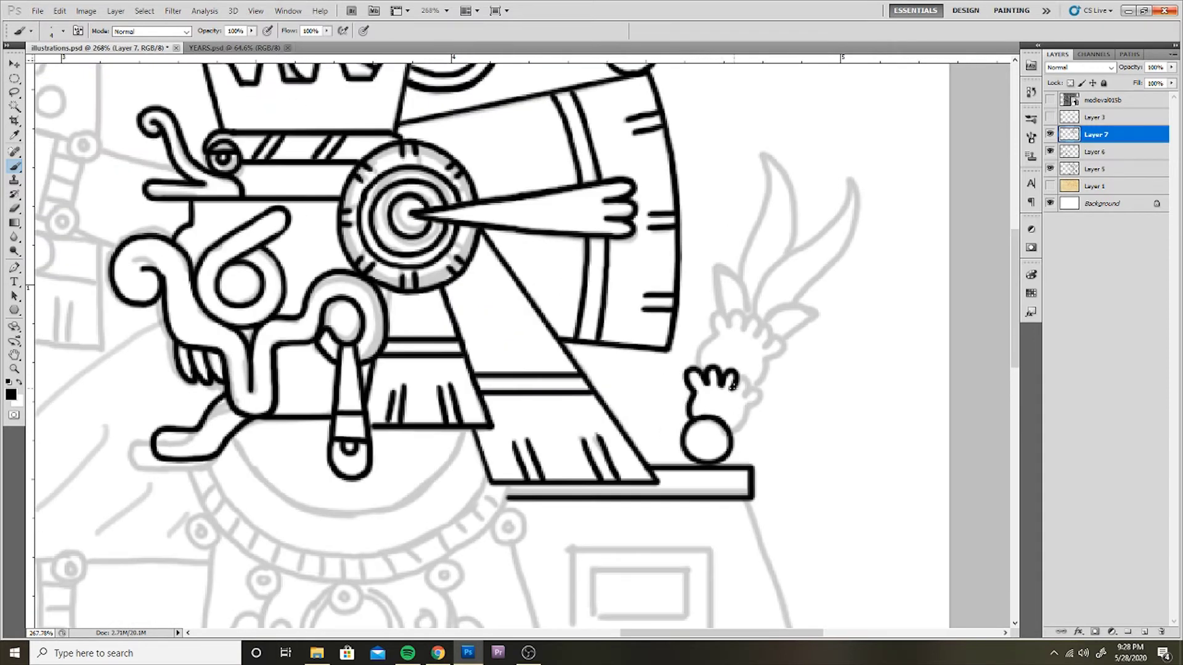
{"action": "left_click_drag", "start_coordinate": [702, 370], "coordinate": [767, 359]}
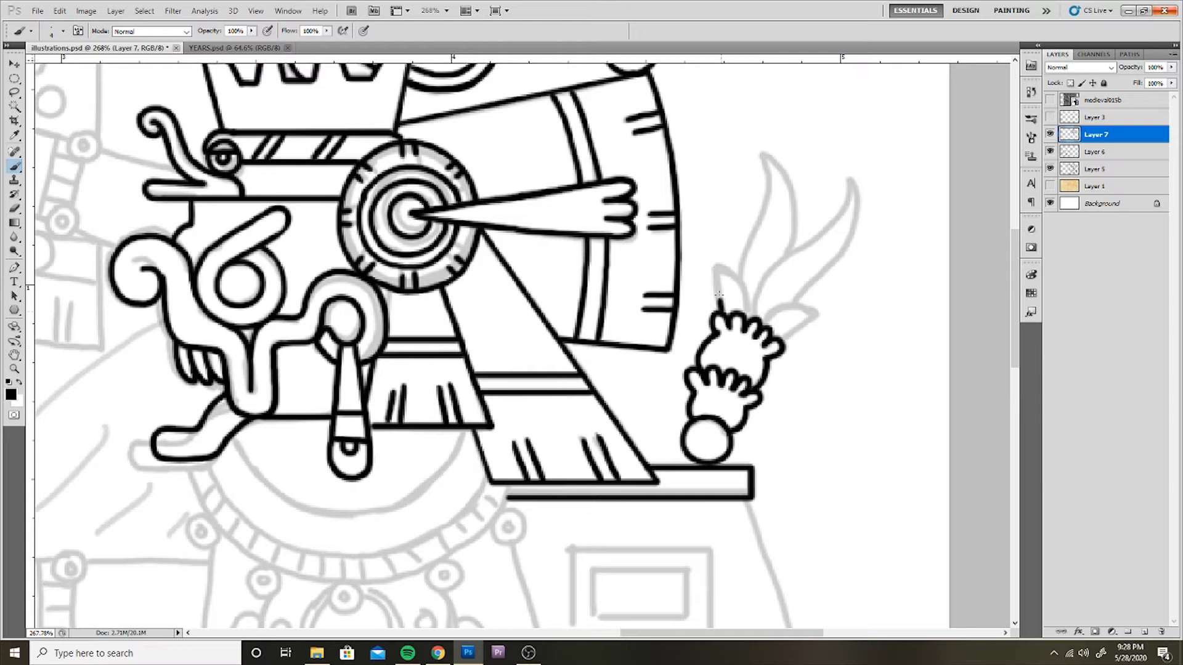
{"action": "mouse_move", "coordinate": [719, 293]}
{"action": "left_mouse_down"}
{"action": "mouse_move", "coordinate": [748, 320]}
{"action": "mouse_move", "coordinate": [819, 313]}
{"action": "mouse_move", "coordinate": [795, 302]}
{"action": "mouse_move", "coordinate": [771, 151]}
{"action": "mouse_move", "coordinate": [796, 256]}
{"action": "left_mouse_up"}
- Ink the collar's curved outer line, inner band line and inner arc below the mask
{"action": "scroll", "coordinate": [743, 432], "scroll_direction": "down", "scroll_amount": 1}
{"action": "scroll", "coordinate": [743, 431], "scroll_direction": "down", "scroll_amount": 2}
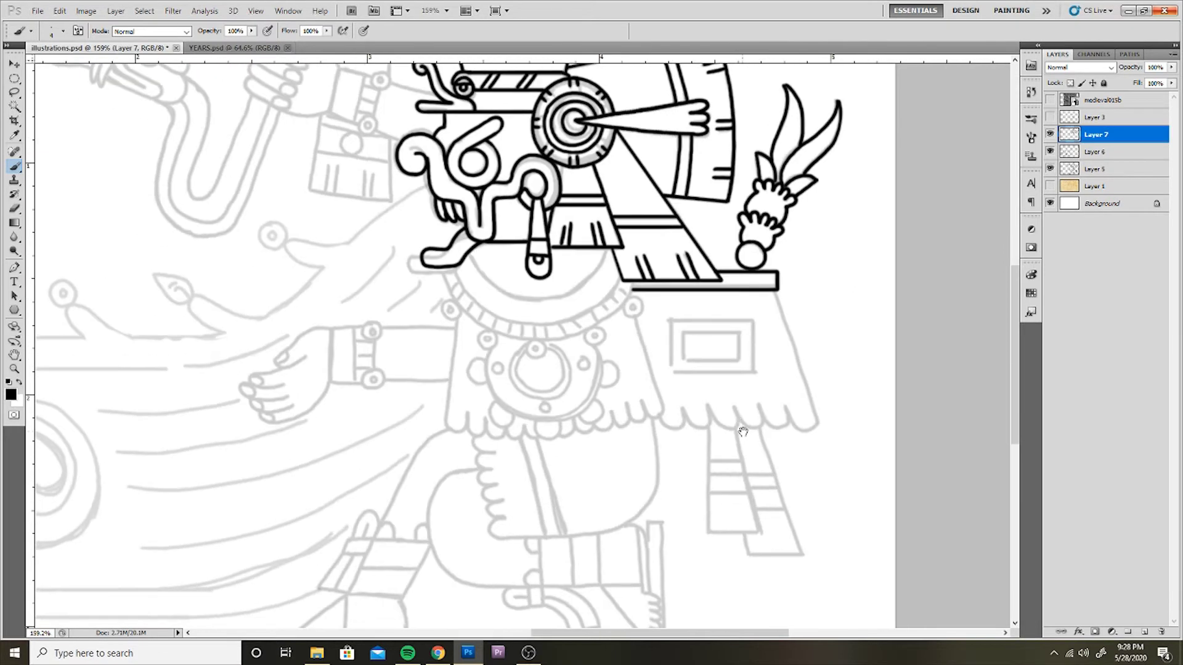
{"action": "scroll", "coordinate": [744, 431], "scroll_direction": "down", "scroll_amount": 2}
{"action": "scroll", "coordinate": [743, 432], "scroll_direction": "down", "scroll_amount": 2}
{"action": "scroll", "coordinate": [673, 330], "scroll_direction": "up", "scroll_amount": 4}
{"action": "mouse_move", "coordinate": [558, 320]}
{"action": "left_mouse_down"}
{"action": "mouse_move", "coordinate": [682, 418]}
{"action": "mouse_move", "coordinate": [796, 374]}
{"action": "left_mouse_up"}
{"action": "mouse_move", "coordinate": [599, 363]}
{"action": "left_mouse_down"}
{"action": "mouse_move", "coordinate": [727, 394]}
{"action": "mouse_move", "coordinate": [801, 330]}
{"action": "left_mouse_up"}
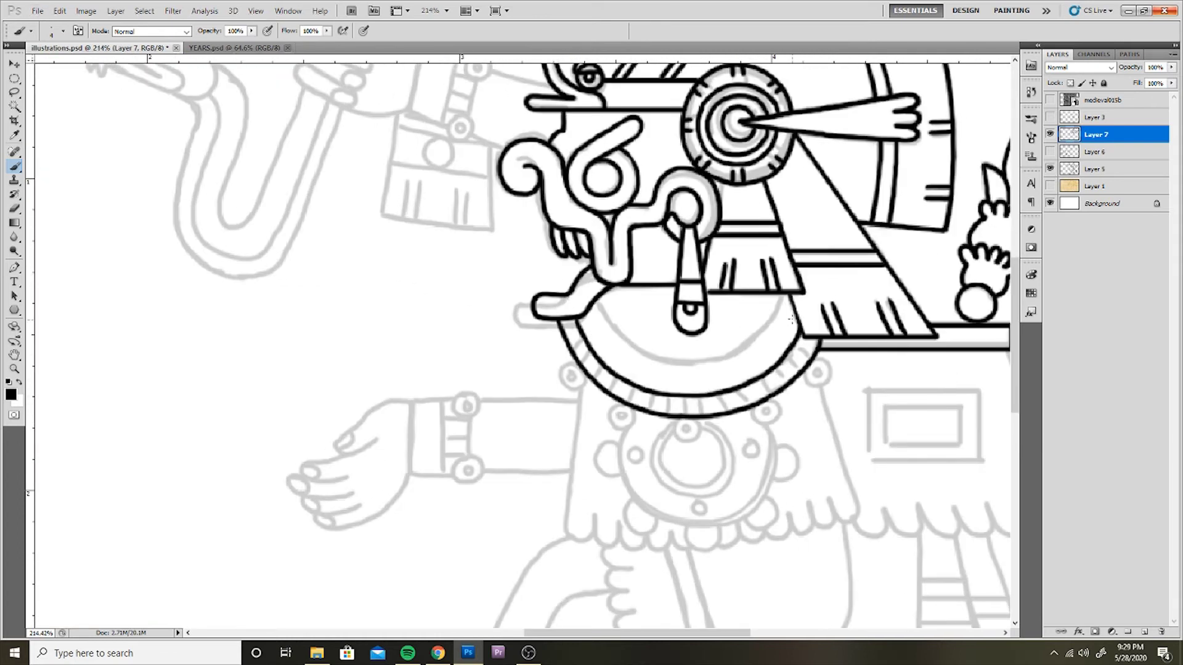
{"action": "left_click_drag", "start_coordinate": [901, 433], "coordinate": [648, 525]}
{"action": "mouse_move", "coordinate": [342, 391]}
{"action": "left_mouse_down"}
{"action": "mouse_move", "coordinate": [467, 448]}
{"action": "mouse_move", "coordinate": [525, 394]}
{"action": "left_mouse_up"}
- Draw a small ring on its own layer, copy it along the collar, and merge it down
{"action": "key", "text": "ctrl+shift+alt+n"}
{"action": "mouse_move", "coordinate": [560, 459]}
{"action": "left_mouse_down"}
{"action": "mouse_move", "coordinate": [558, 482]}
{"action": "mouse_move", "coordinate": [513, 508]}
{"action": "mouse_move", "coordinate": [436, 525]}
{"action": "left_mouse_up"}
{"action": "key", "text": "v"}
{"action": "mouse_move", "coordinate": [436, 525]}
{"action": "left_mouse_down"}
{"action": "mouse_move", "coordinate": [368, 513]}
{"action": "mouse_move", "coordinate": [317, 469]}
{"action": "left_mouse_up"}
{"action": "key", "text": "ctrl+e"}
{"action": "key", "text": "ctrl+e"}
{"action": "key", "text": "ctrl+e"}
{"action": "key", "text": "b"}
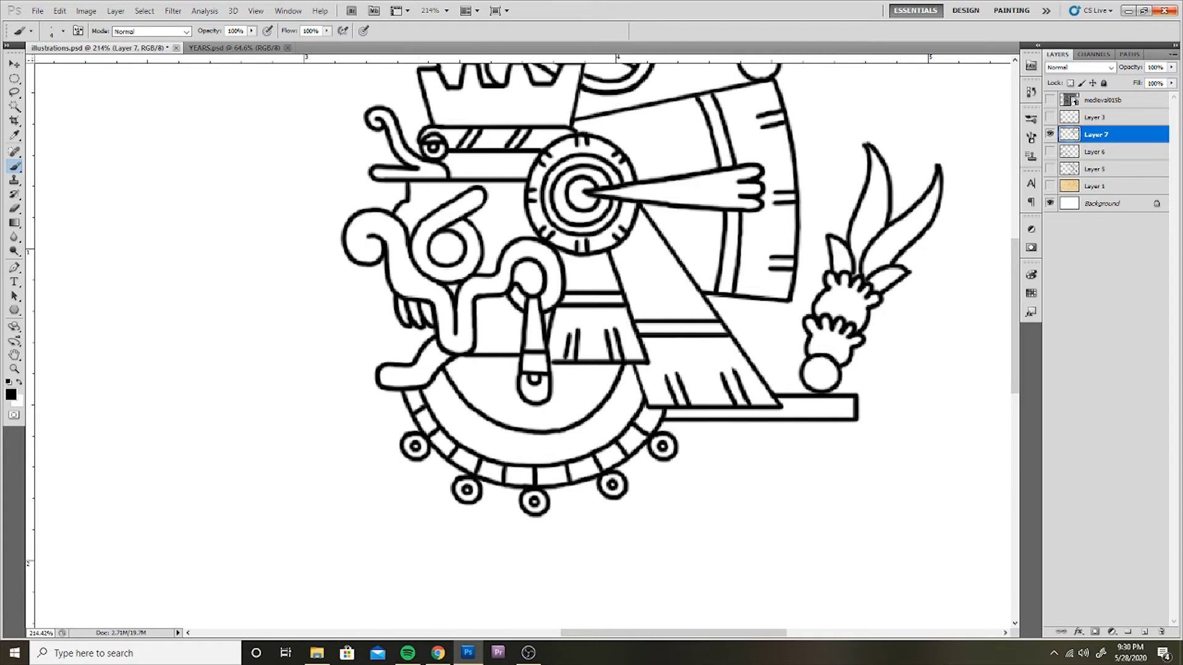
- With the sketch visible, ink the round pendant's U-shapes and its five surrounding scallop circles
{"action": "left_click", "coordinate": [1050, 168]}
{"action": "left_click_drag", "start_coordinate": [474, 386], "coordinate": [555, 466]}
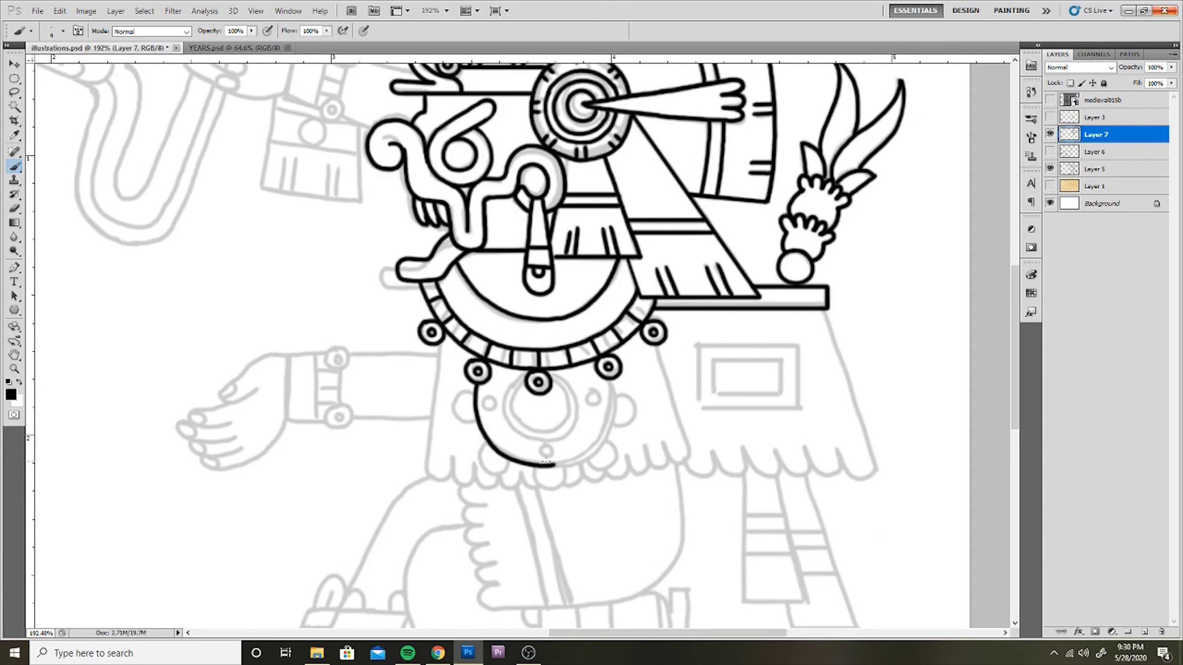
{"action": "scroll", "coordinate": [560, 466], "scroll_direction": "up", "scroll_amount": 2}
{"action": "left_click_drag", "start_coordinate": [522, 378], "coordinate": [607, 377]}
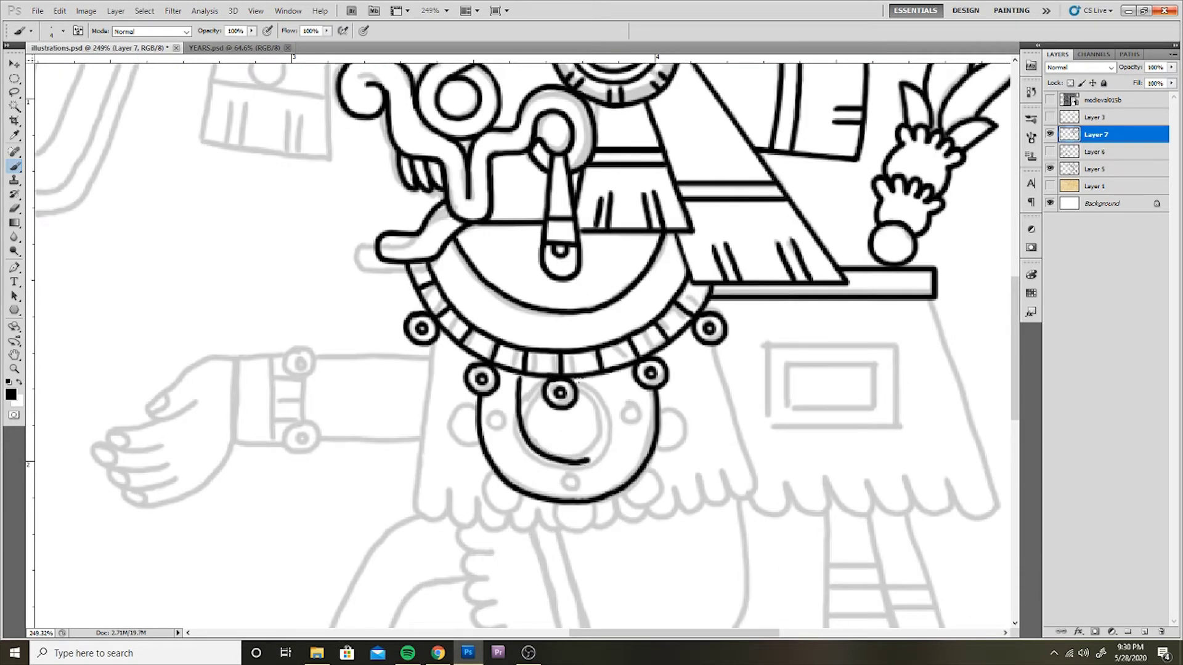
{"action": "left_click_drag", "start_coordinate": [529, 377], "coordinate": [596, 433]}
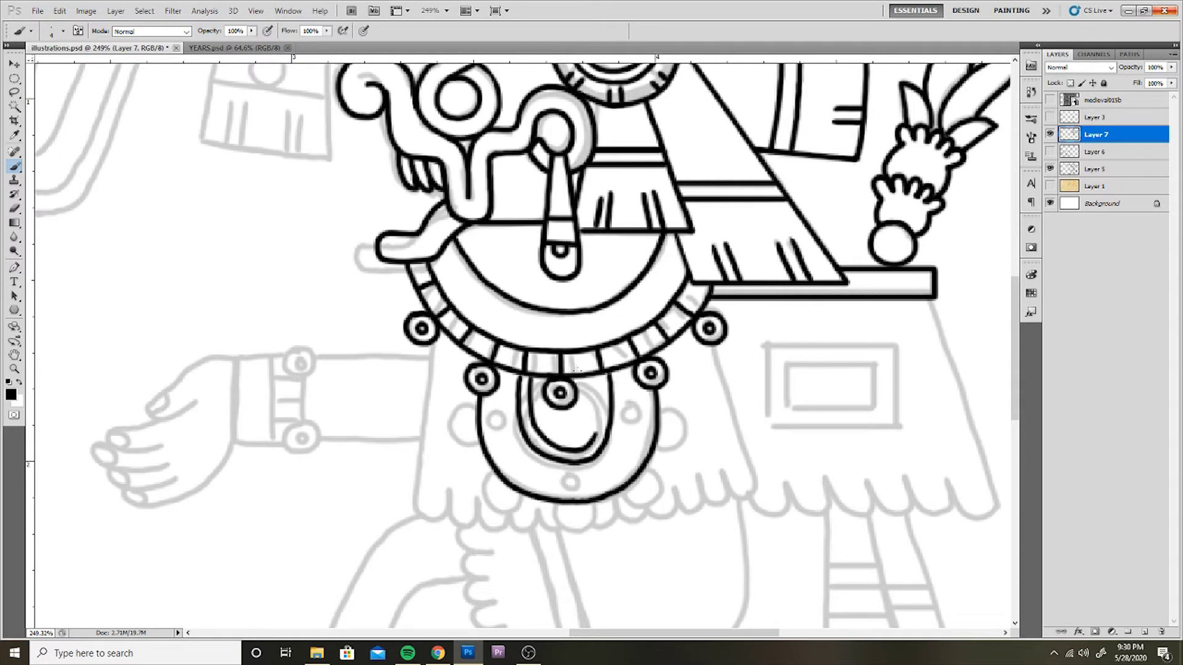
{"action": "left_click_drag", "start_coordinate": [554, 507], "coordinate": [556, 505]}
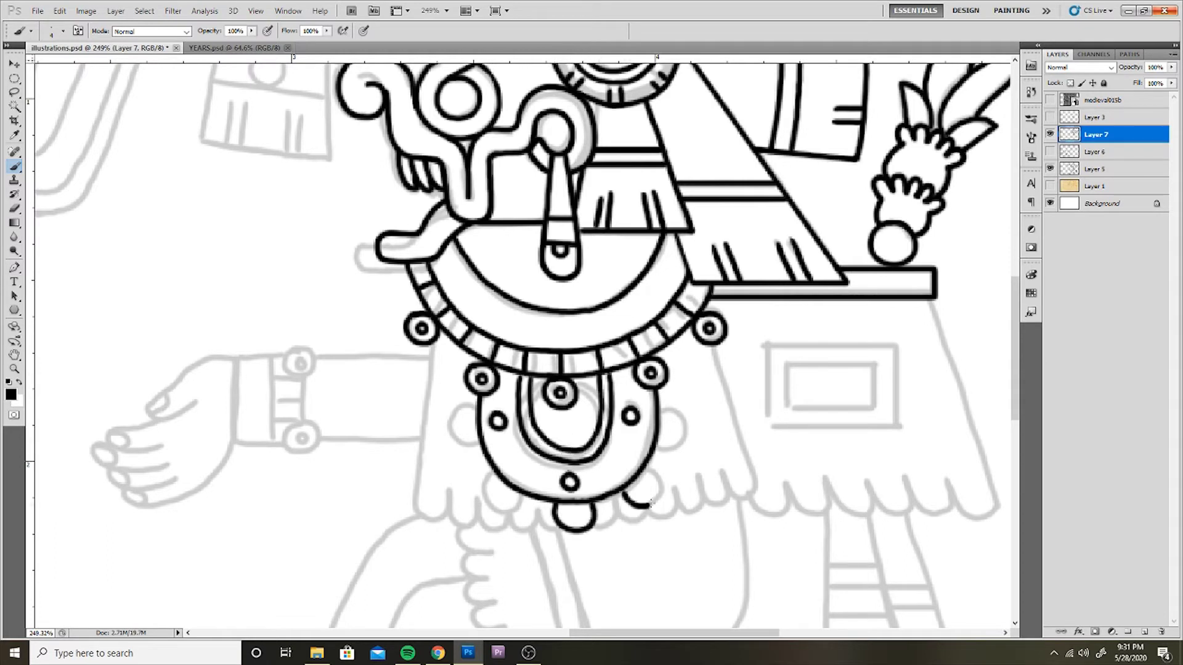
{"action": "left_click_drag", "start_coordinate": [625, 493], "coordinate": [629, 492]}
{"action": "left_click_drag", "start_coordinate": [661, 419], "coordinate": [663, 449]}
{"action": "left_click_drag", "start_coordinate": [521, 496], "coordinate": [517, 500]}
{"action": "left_click_drag", "start_coordinate": [478, 413], "coordinate": [474, 448]}
- Ink the cape edges with the hooked right side, copying a scallop leftward to fill the hem
{"action": "left_click_drag", "start_coordinate": [713, 349], "coordinate": [753, 472]}
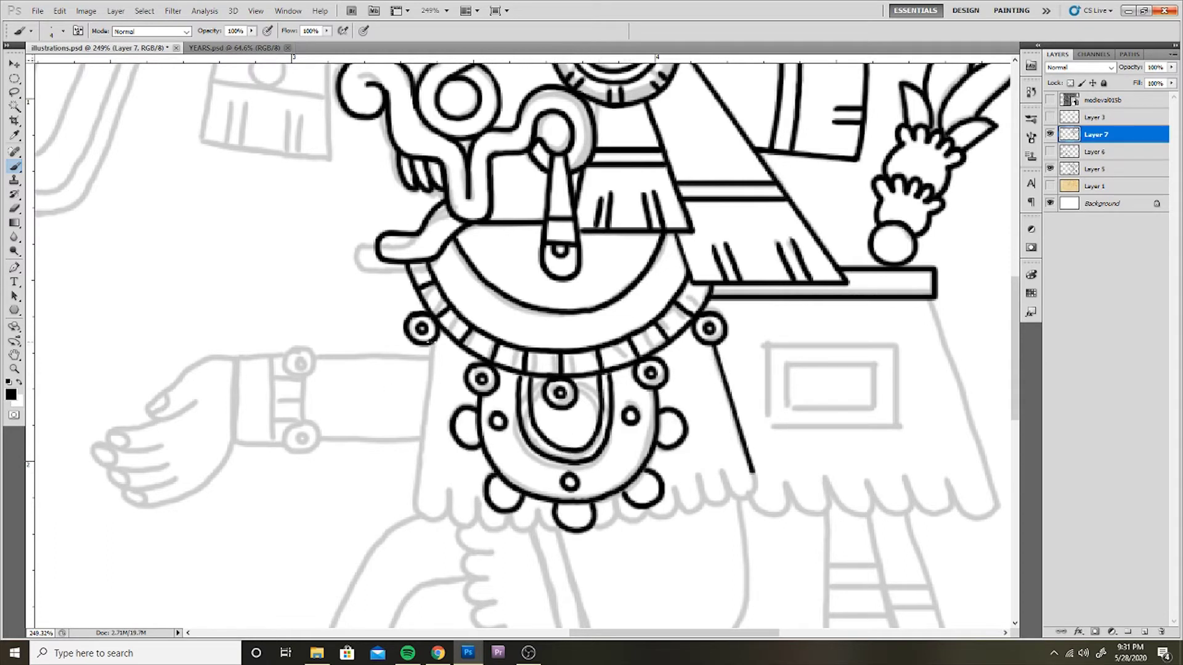
{"action": "left_click_drag", "start_coordinate": [432, 345], "coordinate": [415, 493]}
{"action": "scroll", "coordinate": [414, 493], "scroll_direction": "down", "scroll_amount": 2}
{"action": "scroll", "coordinate": [407, 394], "scroll_direction": "up", "scroll_amount": 1}
{"action": "mouse_move", "coordinate": [400, 378]}
{"action": "left_mouse_down"}
{"action": "mouse_move", "coordinate": [474, 424]}
{"action": "mouse_move", "coordinate": [540, 419]}
{"action": "left_mouse_up"}
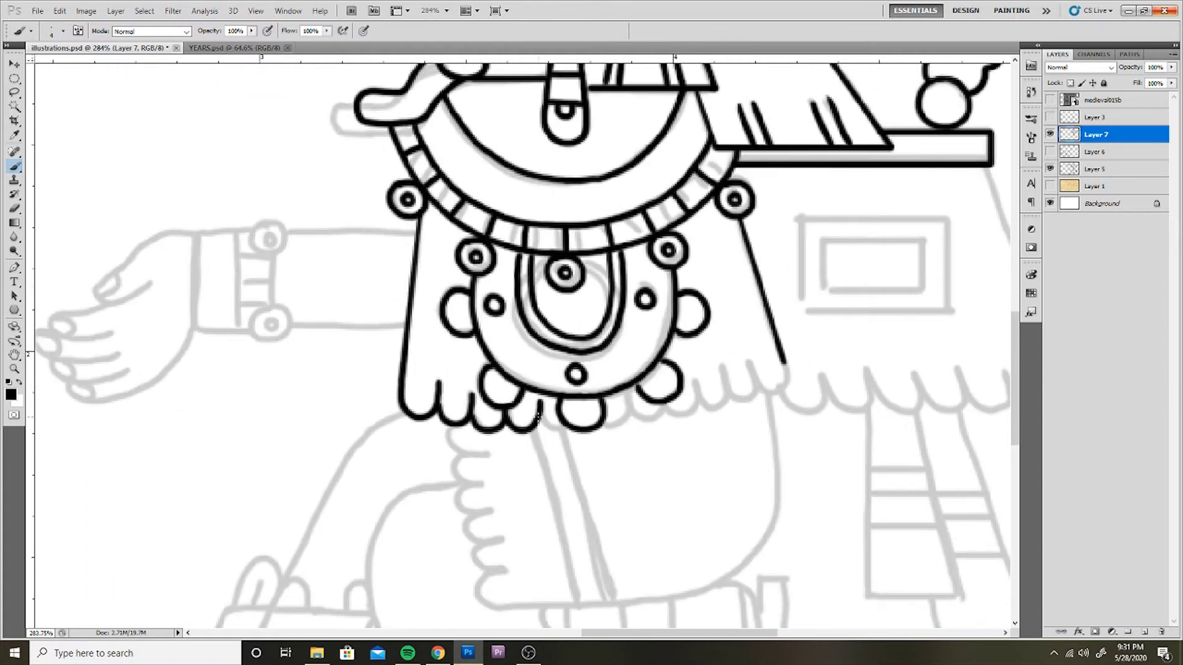
{"action": "mouse_move", "coordinate": [784, 364]}
{"action": "left_mouse_down"}
{"action": "mouse_move", "coordinate": [730, 401]}
{"action": "mouse_move", "coordinate": [631, 400]}
{"action": "left_mouse_up"}
{"action": "scroll", "coordinate": [608, 304], "scroll_direction": "up", "scroll_amount": 1}
{"action": "mouse_move", "coordinate": [721, 173]}
{"action": "left_mouse_down"}
{"action": "mouse_move", "coordinate": [812, 429]}
{"action": "mouse_move", "coordinate": [746, 408]}
{"action": "mouse_move", "coordinate": [578, 409]}
{"action": "left_mouse_up"}
{"action": "key", "text": "v"}
{"action": "left_click_drag", "start_coordinate": [645, 461], "coordinate": [534, 461]}
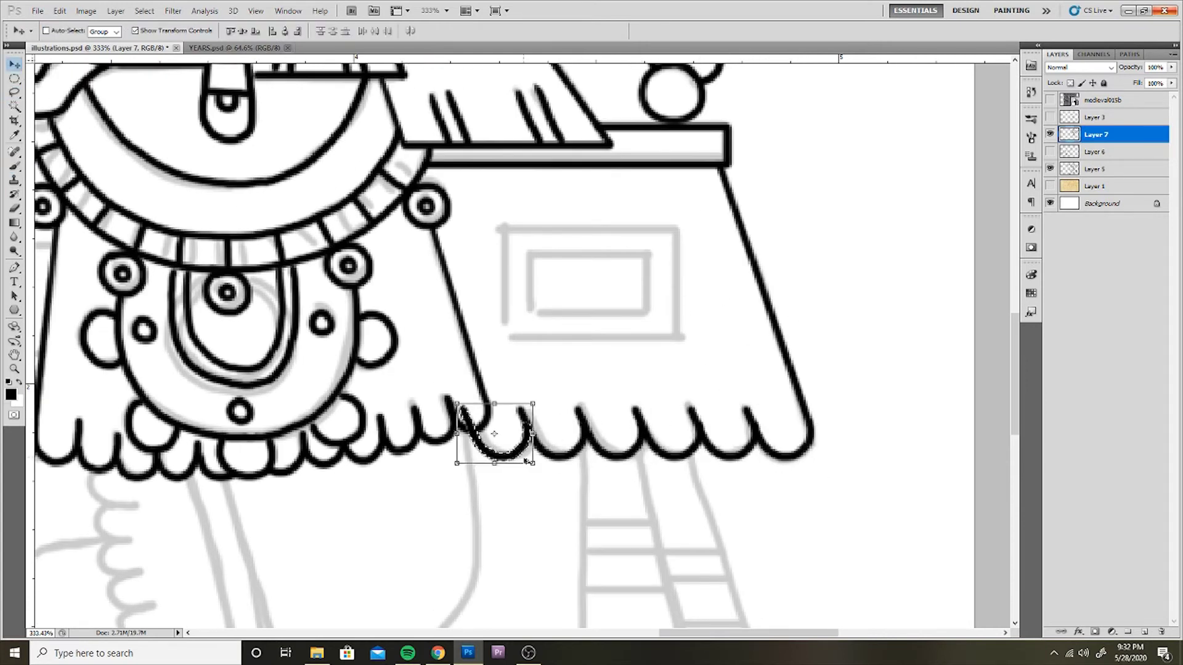
{"action": "key", "text": "ctrl+d"}
{"action": "key", "text": "b"}
- Ink the framed cape rectangle, the striped legs, and the scalloped sleeve running into the knee line
{"action": "mouse_move", "coordinate": [505, 226]}
{"action": "left_mouse_down"}
{"action": "mouse_move", "coordinate": [683, 338]}
{"action": "mouse_move", "coordinate": [505, 226]}
{"action": "mouse_move", "coordinate": [658, 316]}
{"action": "mouse_move", "coordinate": [528, 250]}
{"action": "left_mouse_up"}
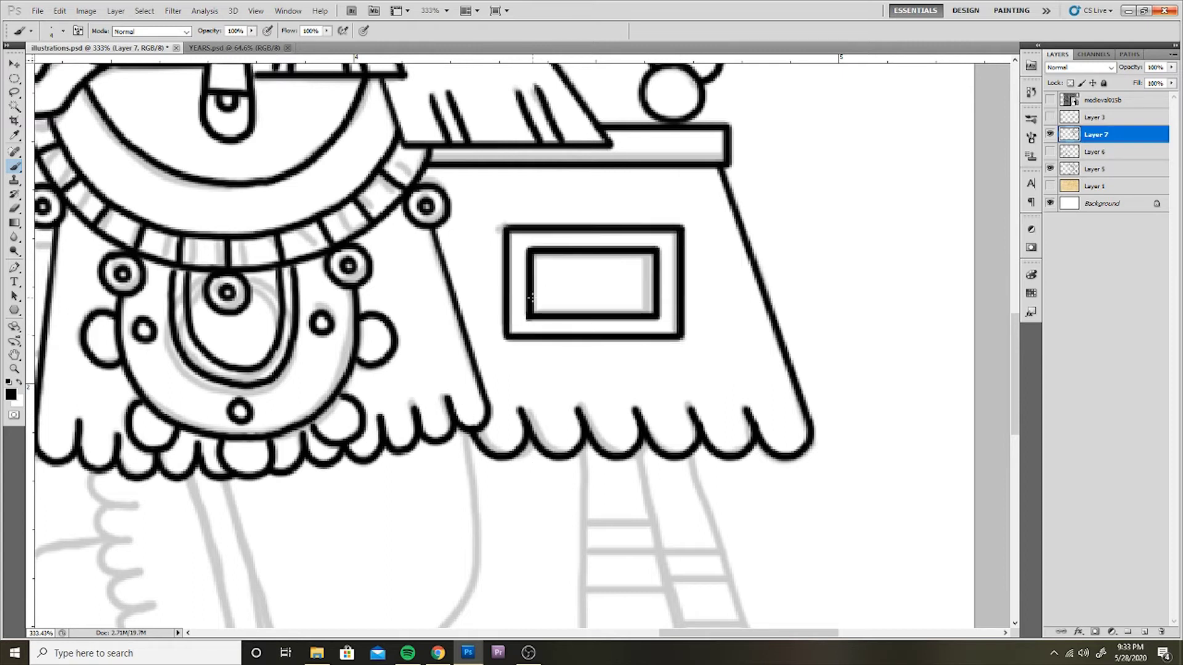
{"action": "scroll", "coordinate": [530, 298], "scroll_direction": "down", "scroll_amount": 3}
{"action": "scroll", "coordinate": [531, 297], "scroll_direction": "down", "scroll_amount": 3}
{"action": "mouse_move", "coordinate": [648, 260]}
{"action": "left_mouse_down"}
{"action": "mouse_move", "coordinate": [719, 407]}
{"action": "mouse_move", "coordinate": [685, 260]}
{"action": "left_mouse_up"}
{"action": "mouse_move", "coordinate": [699, 410]}
{"action": "left_mouse_down"}
{"action": "mouse_move", "coordinate": [702, 436]}
{"action": "mouse_move", "coordinate": [776, 436]}
{"action": "mouse_move", "coordinate": [718, 261]}
{"action": "left_mouse_up"}
{"action": "mouse_move", "coordinate": [712, 374]}
{"action": "left_mouse_down"}
{"action": "mouse_move", "coordinate": [751, 374]}
{"action": "mouse_move", "coordinate": [743, 344]}
{"action": "left_mouse_up"}
{"action": "scroll", "coordinate": [591, 333], "scroll_direction": "up", "scroll_amount": 2}
{"action": "left_click_drag", "start_coordinate": [561, 315], "coordinate": [601, 385]}
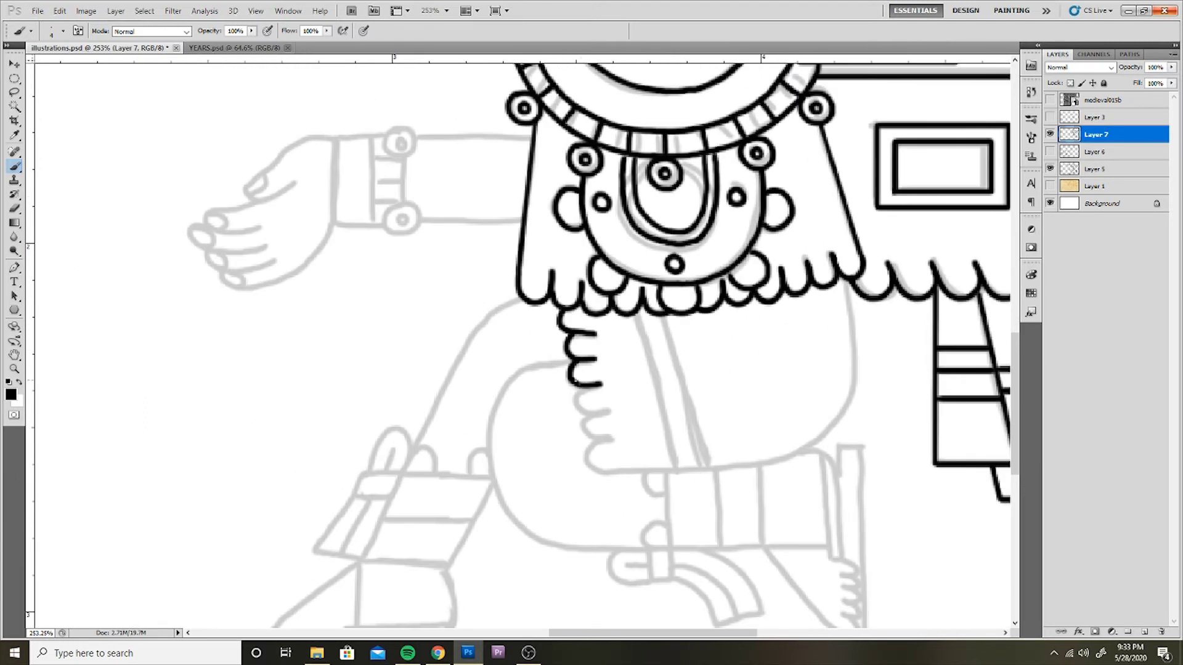
{"action": "left_click_drag", "start_coordinate": [588, 436], "coordinate": [764, 464]}
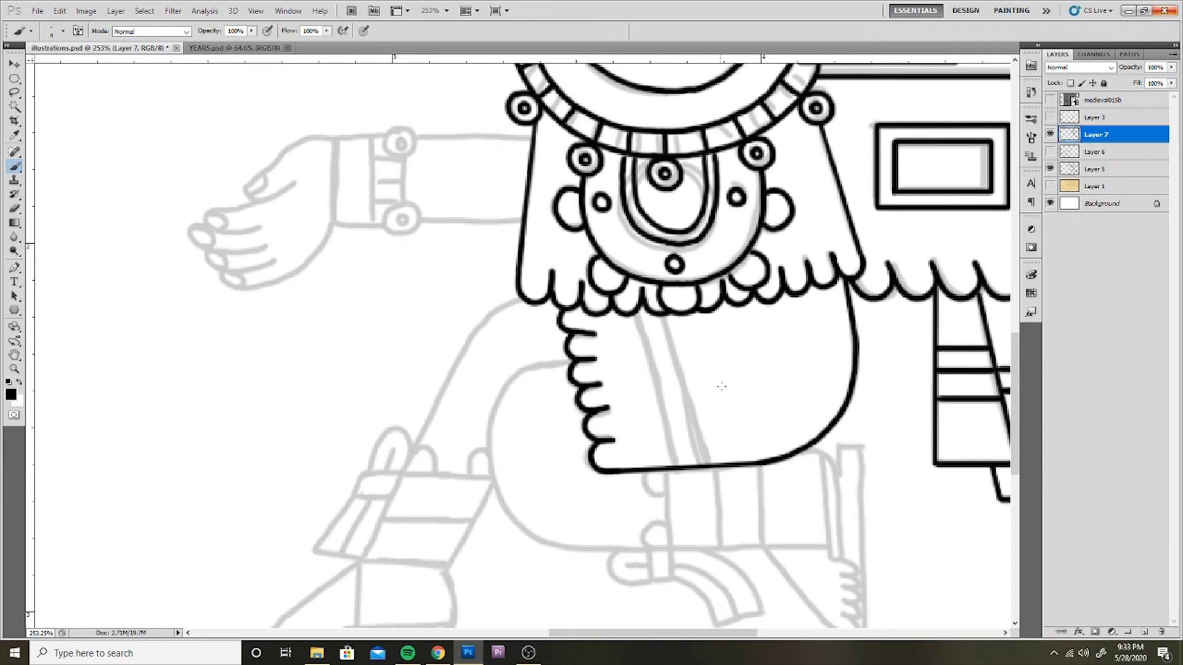
{"action": "scroll", "coordinate": [721, 387], "scroll_direction": "down", "scroll_amount": 2}
{"action": "scroll", "coordinate": [726, 448], "scroll_direction": "down", "scroll_amount": 1}
- Ink the folded leg's top curve, underside and end edge, plus small ankle details
{"action": "scroll", "coordinate": [726, 448], "scroll_direction": "down", "scroll_amount": 2}
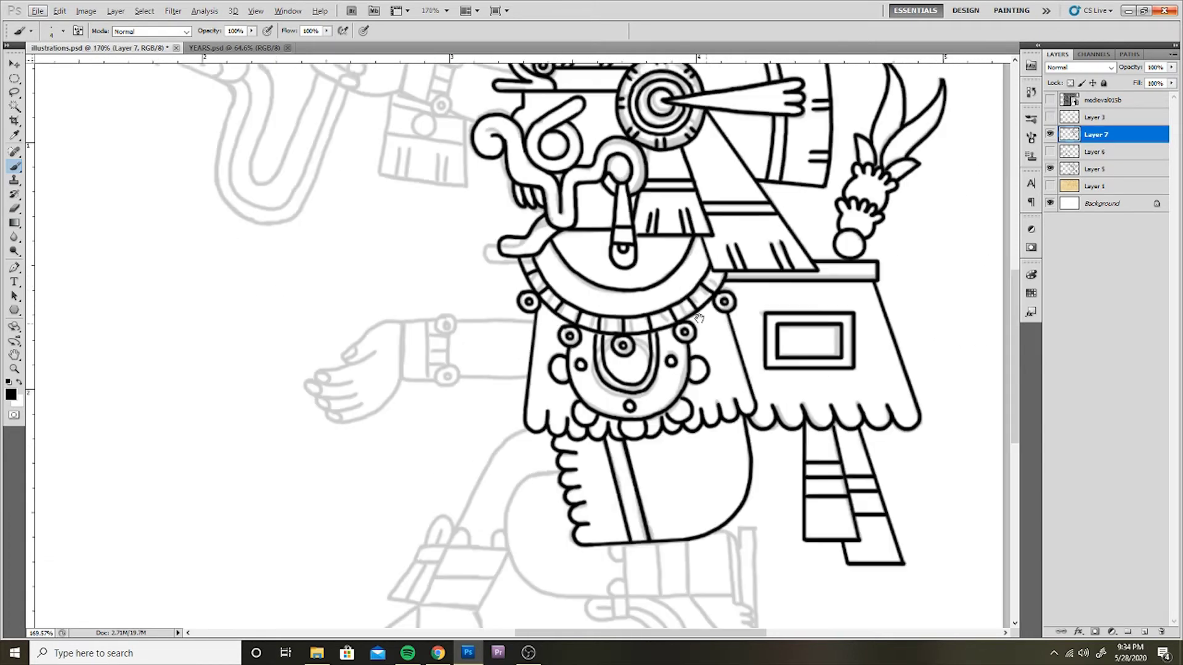
{"action": "scroll", "coordinate": [715, 382], "scroll_direction": "down", "scroll_amount": 3}
{"action": "scroll", "coordinate": [702, 314], "scroll_direction": "up", "scroll_amount": 3}
{"action": "scroll", "coordinate": [703, 314], "scroll_direction": "up", "scroll_amount": 3}
{"action": "left_click_drag", "start_coordinate": [660, 343], "coordinate": [602, 364]}
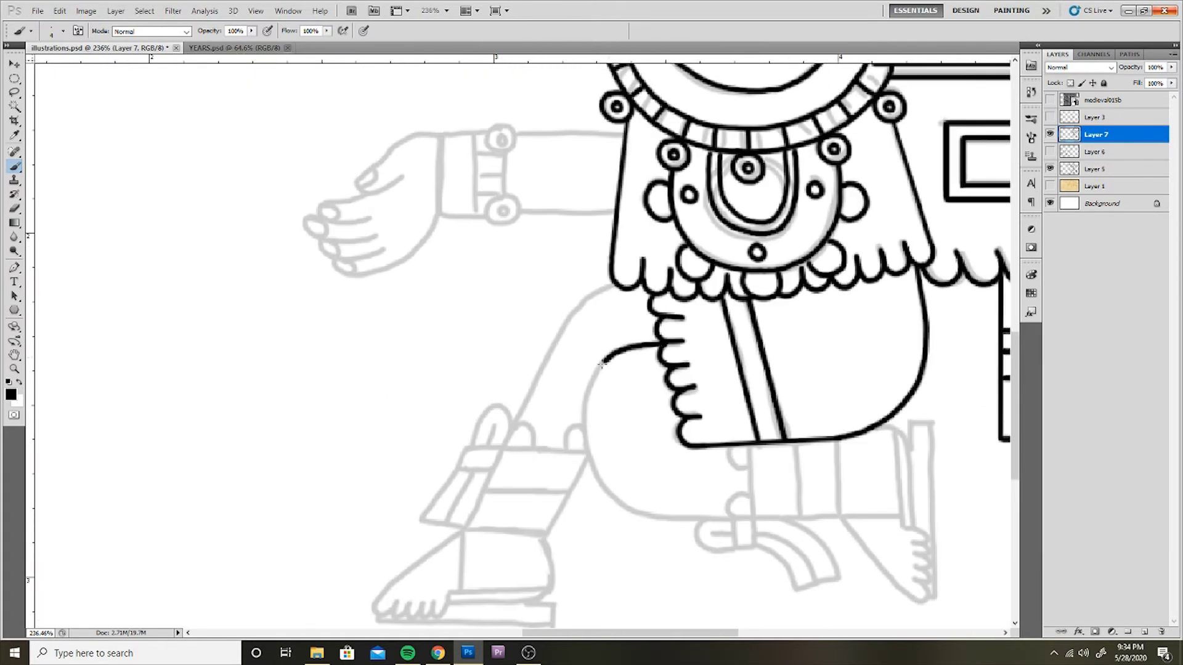
{"action": "mouse_move", "coordinate": [664, 517]}
{"action": "left_mouse_down"}
{"action": "mouse_move", "coordinate": [378, 510]}
{"action": "mouse_move", "coordinate": [608, 510]}
{"action": "left_mouse_up"}
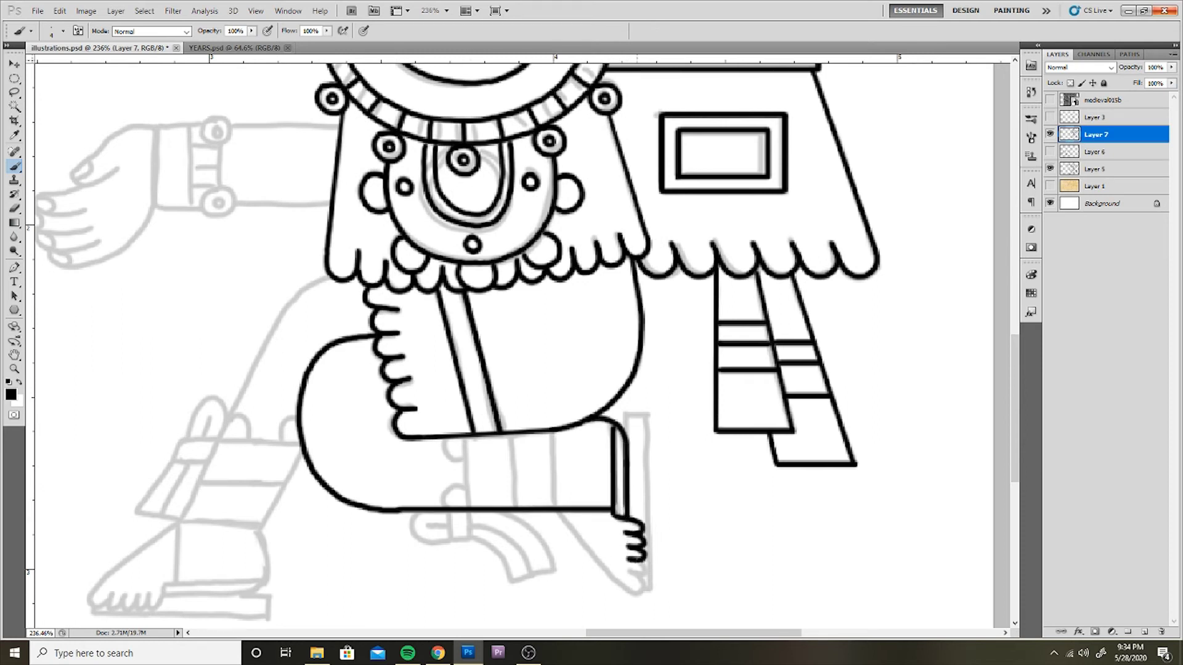
{"action": "left_click_drag", "start_coordinate": [652, 416], "coordinate": [644, 591]}
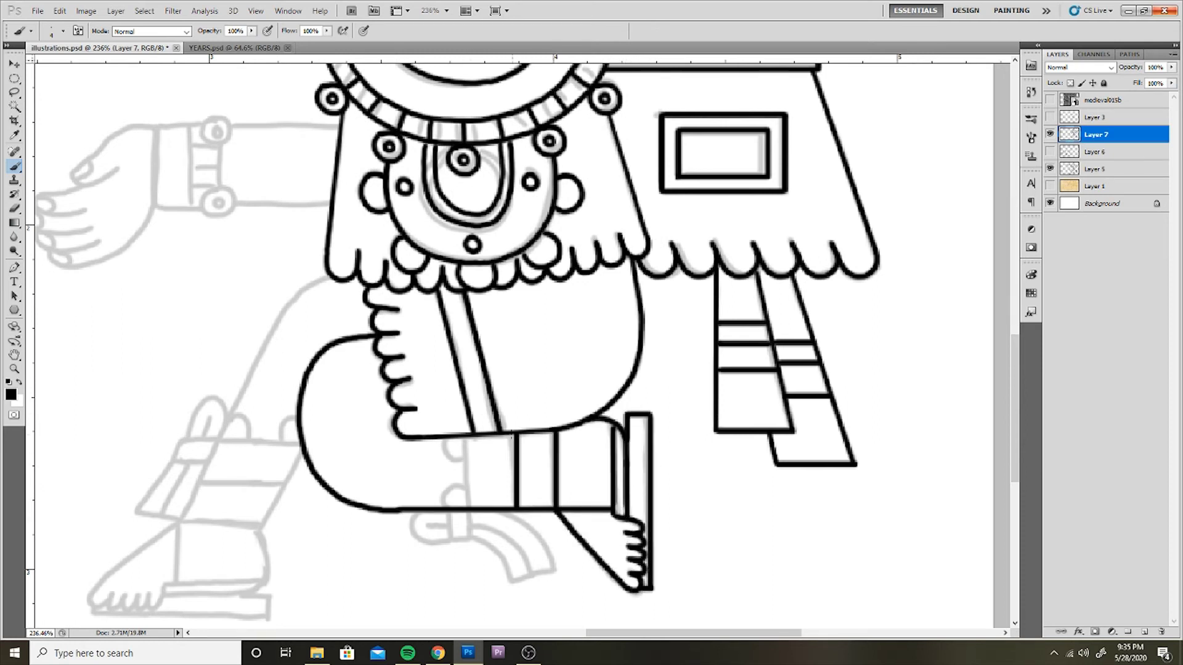
{"action": "left_click_drag", "start_coordinate": [505, 490], "coordinate": [559, 428]}
{"action": "left_click_drag", "start_coordinate": [504, 453], "coordinate": [524, 481]}
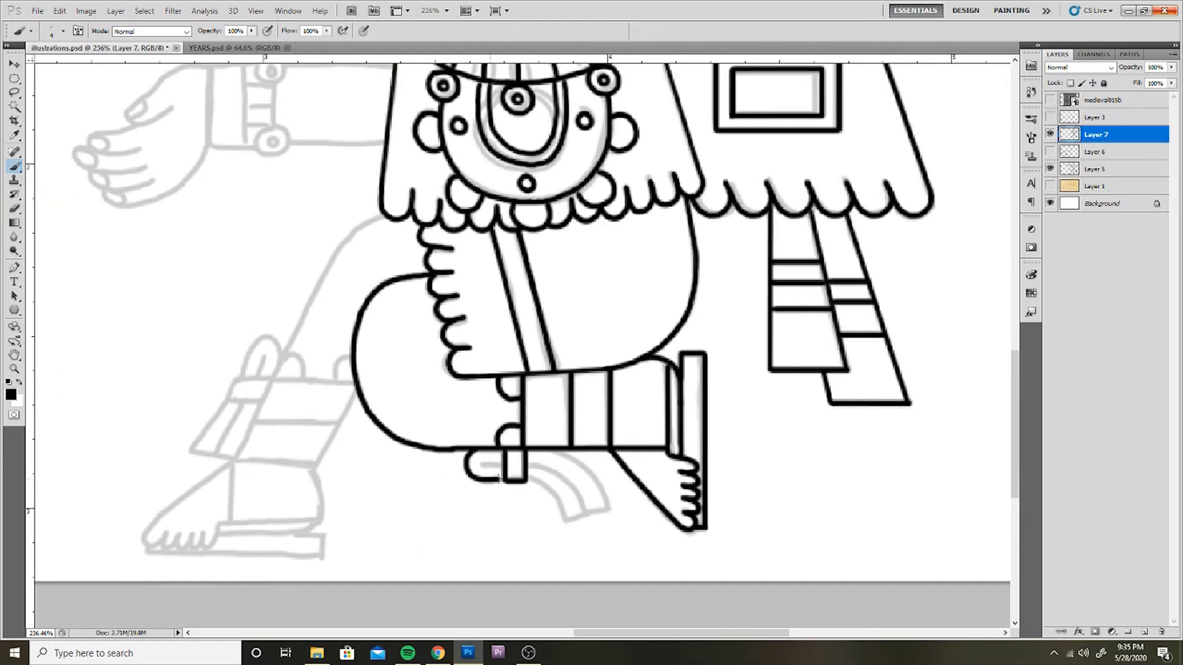
- Ink the other thigh's diagonal outline, the heel curve, the foot's straight top edge and the sole
{"action": "left_click_drag", "start_coordinate": [613, 504], "coordinate": [928, 509]}
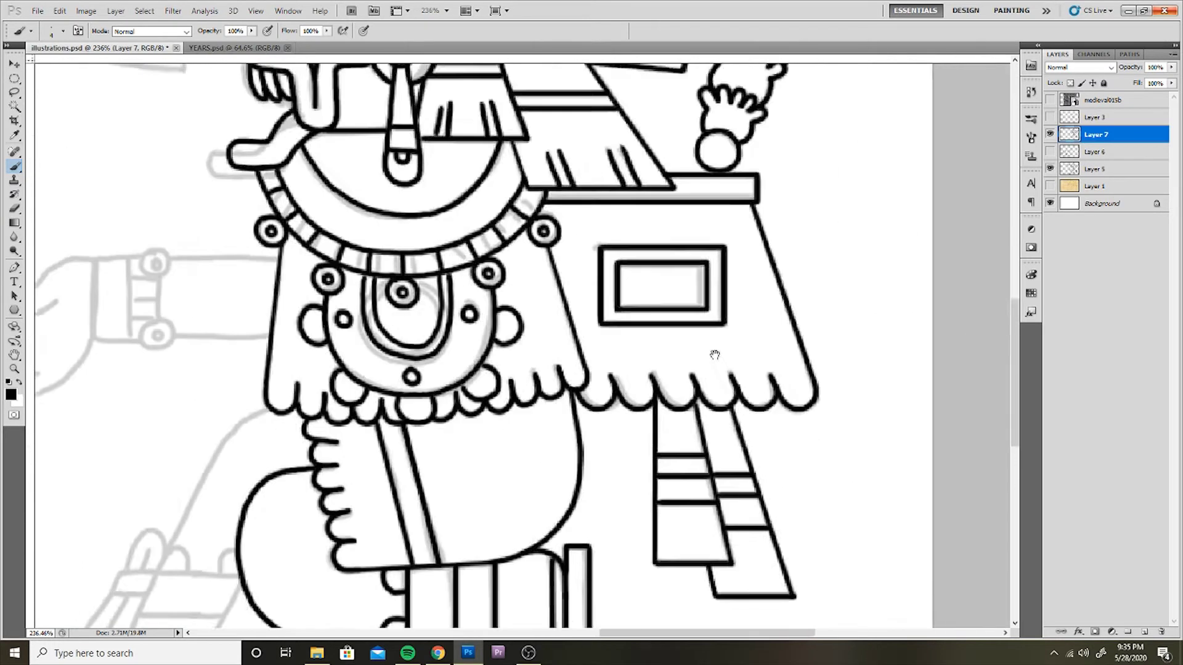
{"action": "left_click_drag", "start_coordinate": [696, 219], "coordinate": [550, 467]}
{"action": "key", "text": "ctrl+z"}
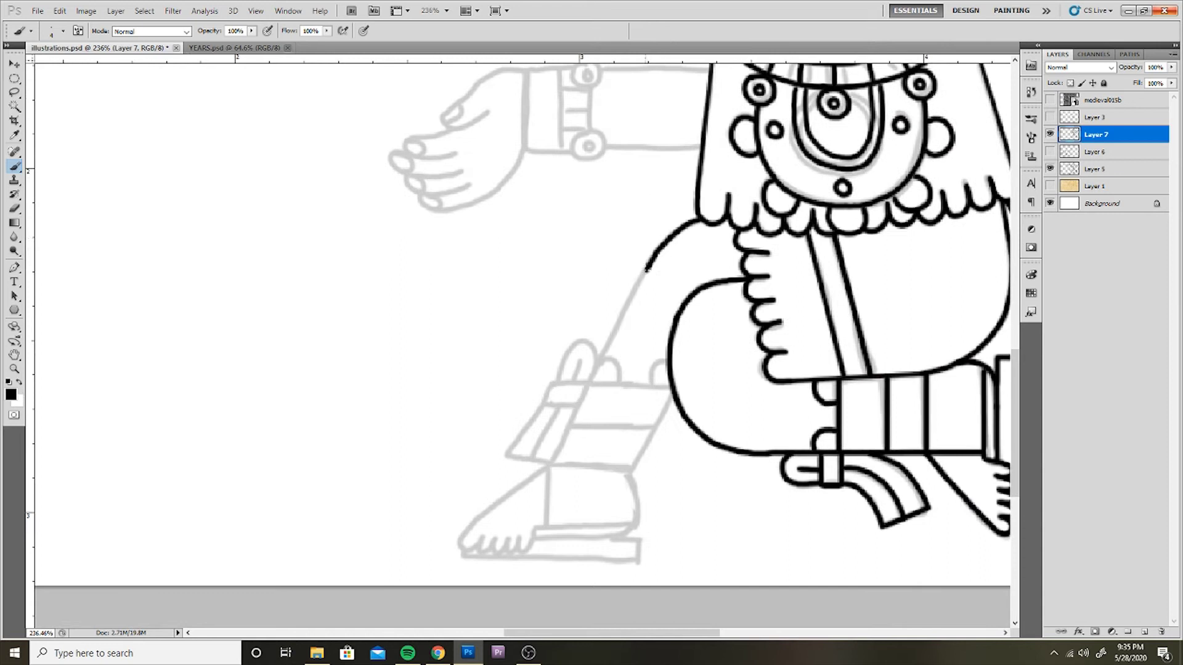
{"action": "key", "text": "ctrl+z"}
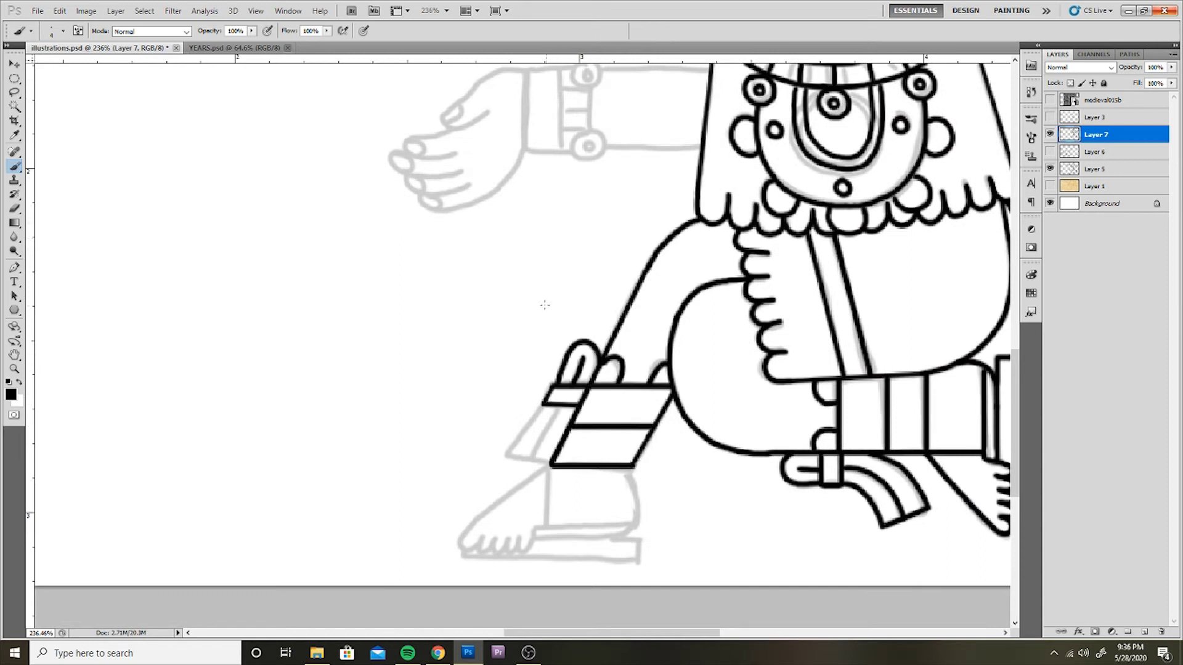
{"action": "scroll", "coordinate": [751, 382], "scroll_direction": "up", "scroll_amount": 2, "text": "alt"}
{"action": "mouse_move", "coordinate": [658, 363]}
{"action": "left_mouse_down"}
{"action": "mouse_move", "coordinate": [665, 414]}
{"action": "mouse_move", "coordinate": [524, 441]}
{"action": "left_mouse_up"}
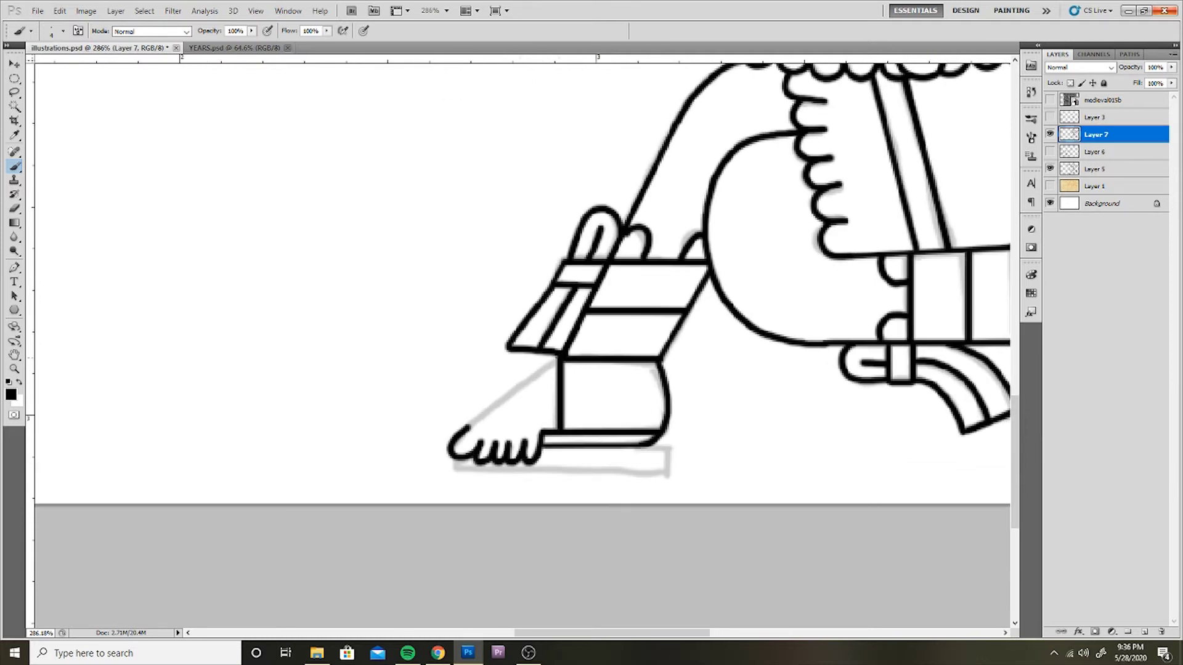
{"action": "left_click", "coordinate": [557, 360], "text": "shift"}
{"action": "left_click", "coordinate": [699, 460], "text": "shift"}
{"action": "left_click", "coordinate": [487, 460], "text": "shift"}
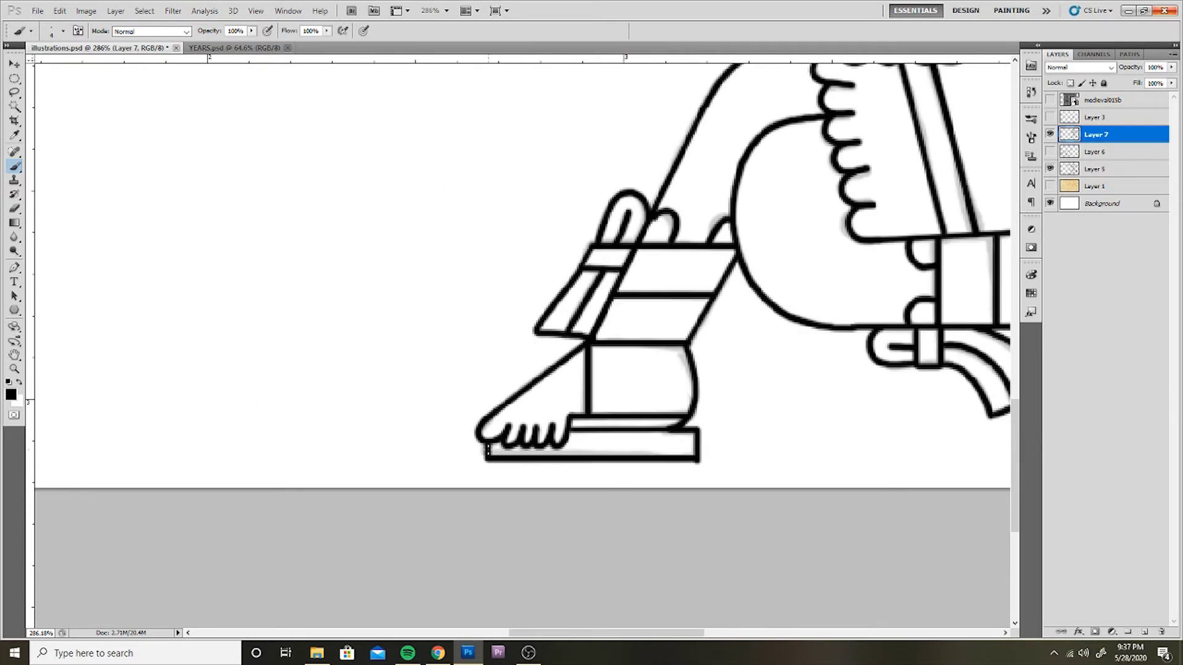
{"action": "scroll", "coordinate": [751, 489], "scroll_direction": "down", "scroll_amount": 5}
{"action": "scroll", "coordinate": [623, 314], "scroll_direction": "up", "scroll_amount": 5}
- On a new layer, place two copies of the black ring and merge them into the ink layer
{"action": "left_click", "coordinate": [1144, 632]}
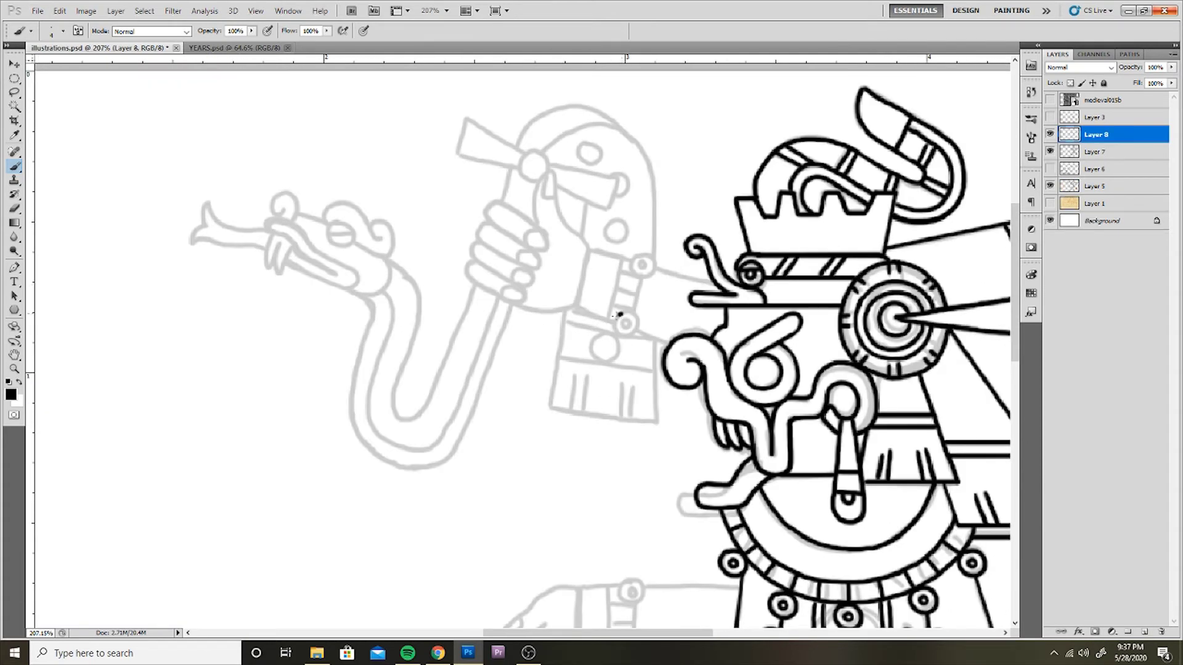
{"action": "key", "text": "v"}
{"action": "left_click_drag", "start_coordinate": [636, 345], "coordinate": [658, 266], "text": "alt"}
{"action": "scroll", "coordinate": [616, 345], "scroll_direction": "down", "scroll_amount": 3}
{"action": "left_click_drag", "start_coordinate": [643, 65], "coordinate": [631, 545], "text": "alt"}
{"action": "key", "text": "ctrl+e"}
{"action": "key", "text": "ctrl+e"}
{"action": "key", "text": "ctrl+e"}
{"action": "key", "text": "b"}
{"action": "scroll", "coordinate": [511, 356], "scroll_direction": "up", "scroll_amount": 3}
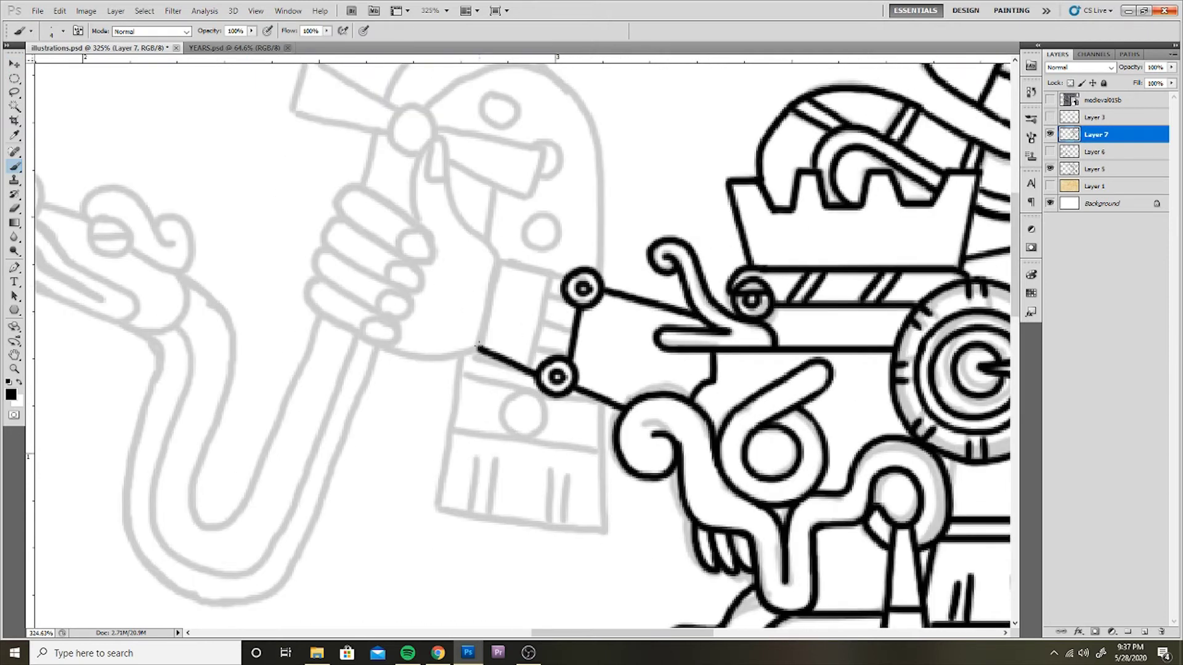
- Ink the fist gripping the staff: thumb, index, third and fourth fingers
{"action": "left_click_drag", "start_coordinate": [545, 221], "coordinate": [745, 346]}
{"action": "left_click_drag", "start_coordinate": [699, 385], "coordinate": [614, 344]}
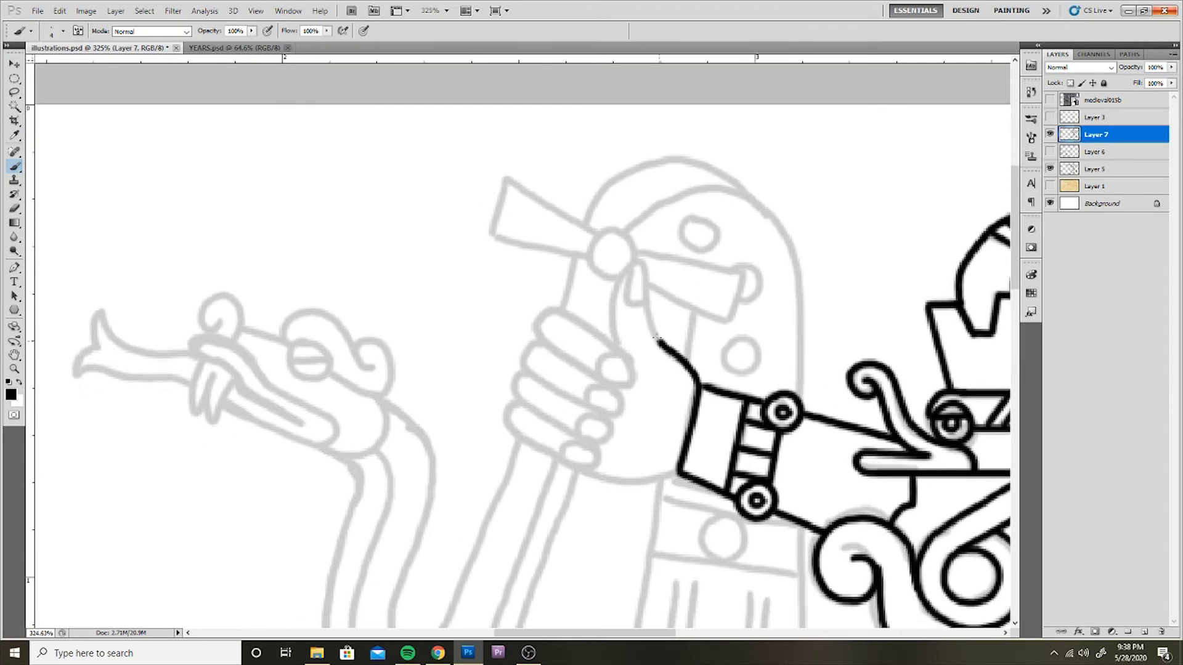
{"action": "left_click_drag", "start_coordinate": [560, 309], "coordinate": [539, 330]}
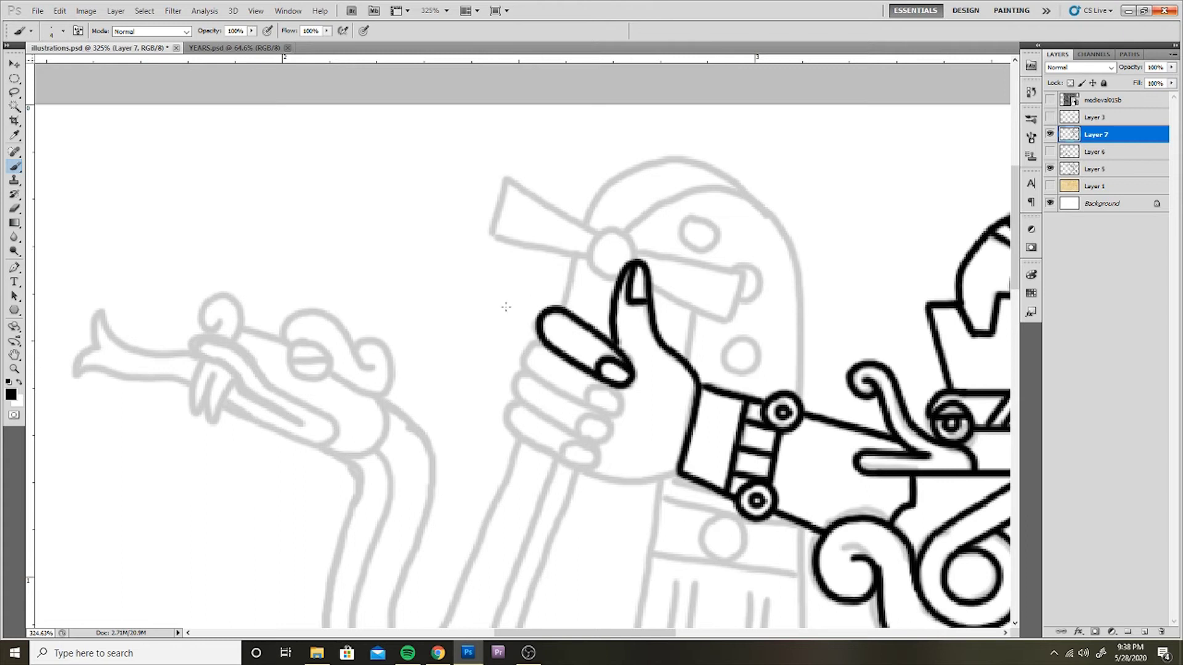
{"action": "left_click_drag", "start_coordinate": [516, 375], "coordinate": [592, 432]}
{"action": "left_click_drag", "start_coordinate": [512, 399], "coordinate": [596, 470]}
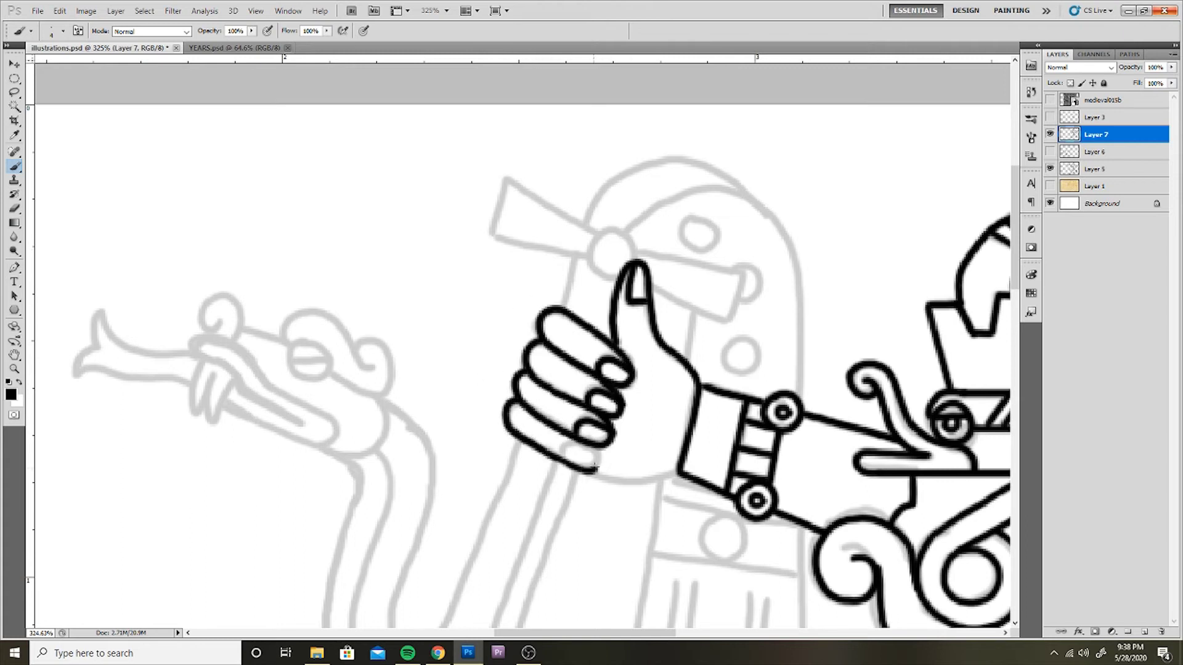
{"action": "left_click_drag", "start_coordinate": [565, 256], "coordinate": [540, 405]}
{"action": "left_click_drag", "start_coordinate": [562, 408], "coordinate": [540, 404]}
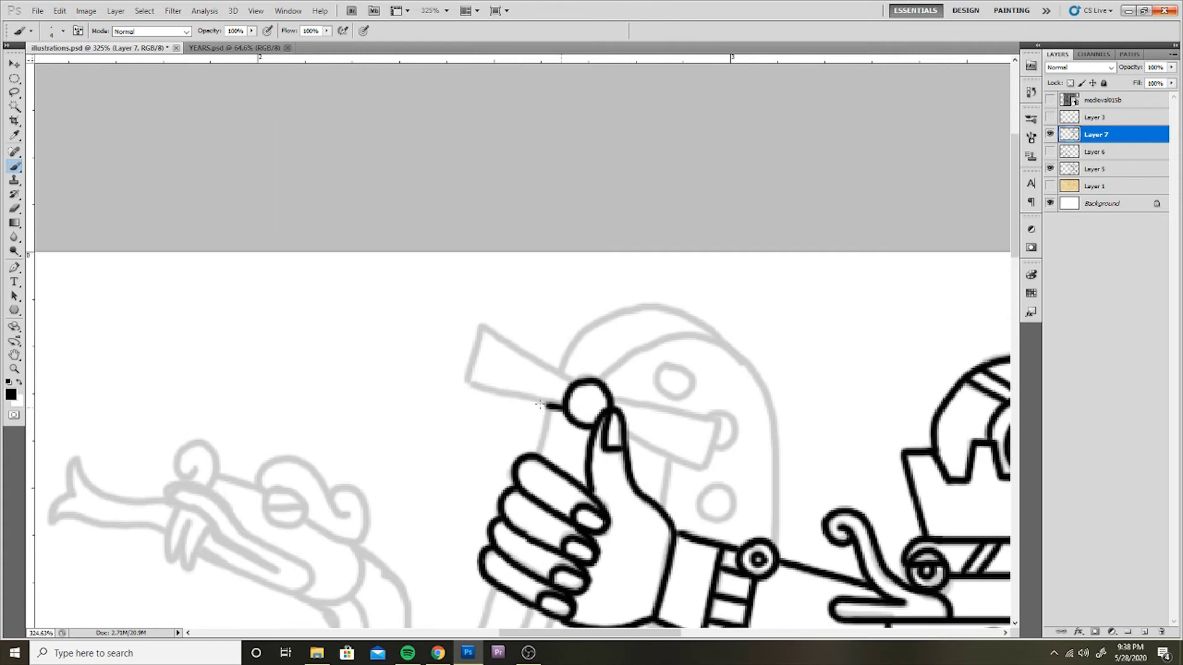
- Ink the staff below the fist and the serpent's coiled body, eye, jaw and tongue
{"action": "left_click_drag", "start_coordinate": [604, 448], "coordinate": [714, 278]}
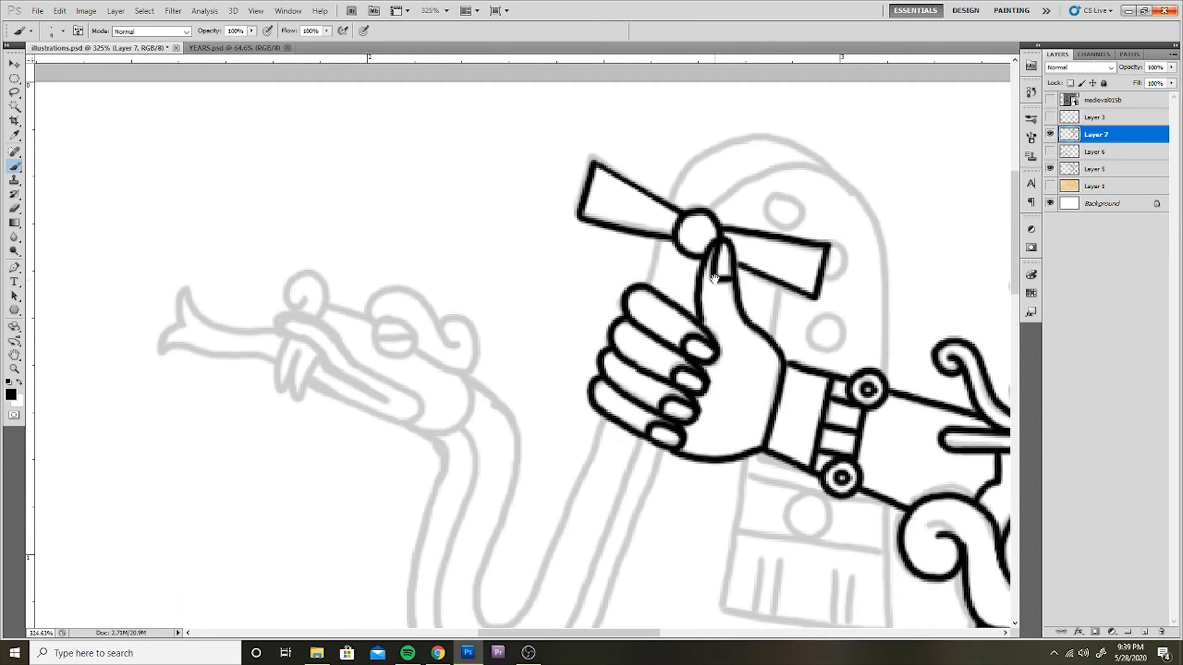
{"action": "left_click_drag", "start_coordinate": [689, 535], "coordinate": [746, 394]}
{"action": "left_click_drag", "start_coordinate": [661, 277], "coordinate": [546, 475]}
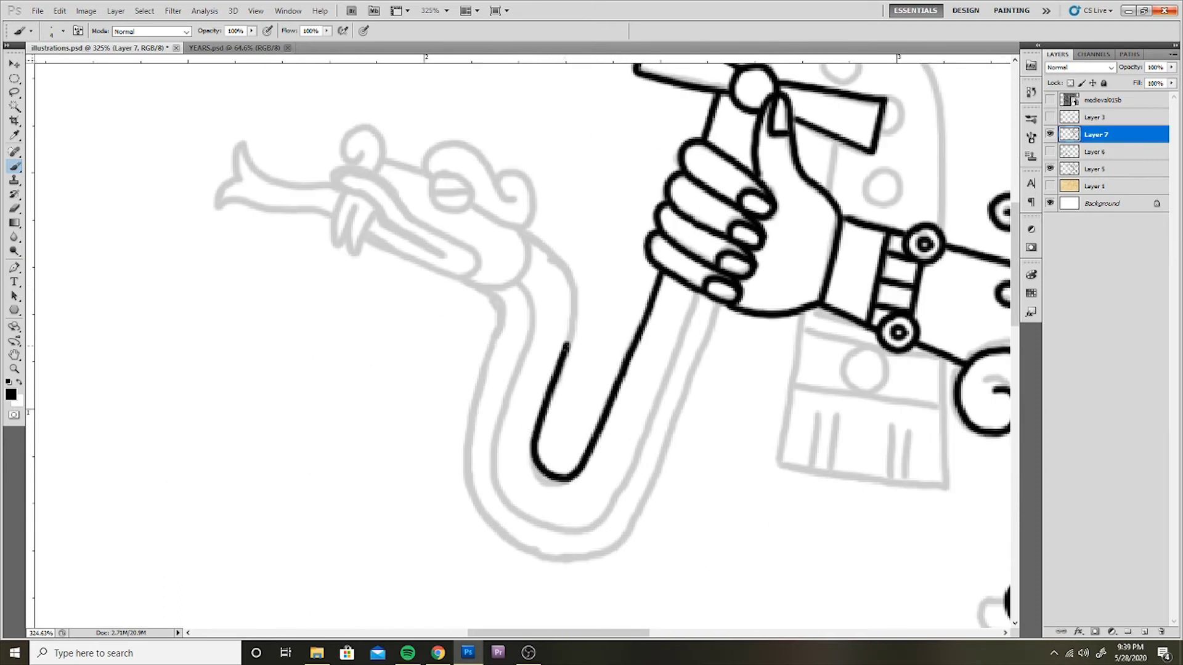
{"action": "left_click_drag", "start_coordinate": [567, 345], "coordinate": [521, 230]}
{"action": "mouse_move", "coordinate": [481, 287]}
{"action": "left_mouse_down"}
{"action": "mouse_move", "coordinate": [465, 452]}
{"action": "mouse_move", "coordinate": [543, 558]}
{"action": "left_mouse_up"}
{"action": "left_click_drag", "start_coordinate": [718, 305], "coordinate": [637, 519]}
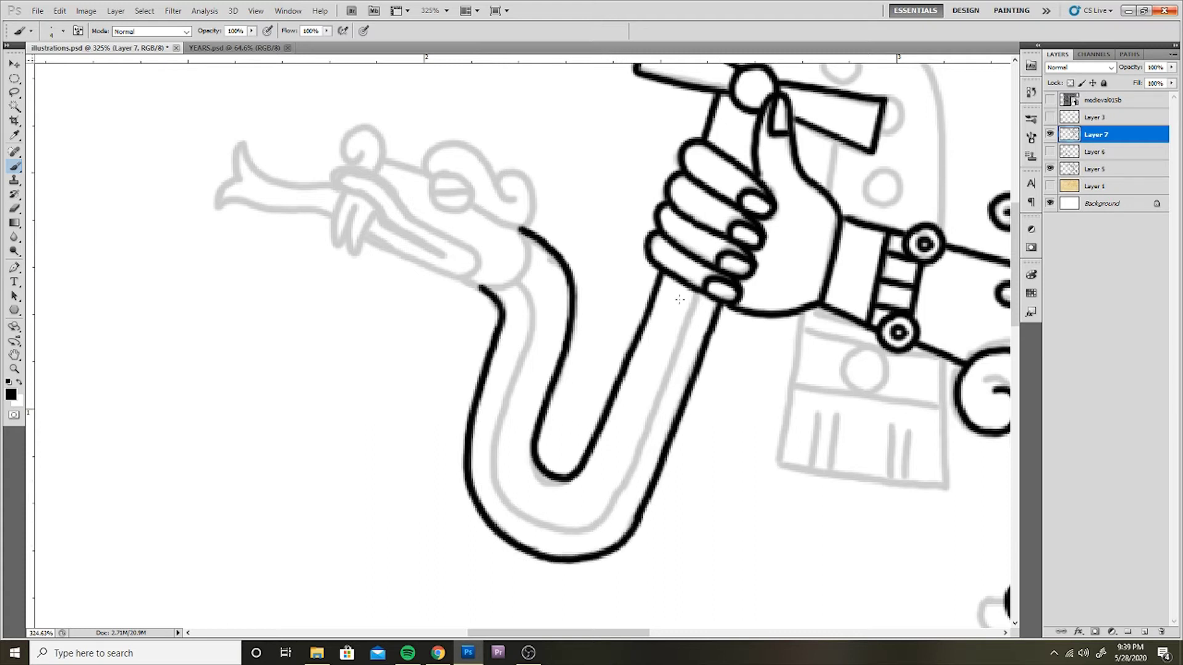
{"action": "left_click_drag", "start_coordinate": [699, 295], "coordinate": [613, 501]}
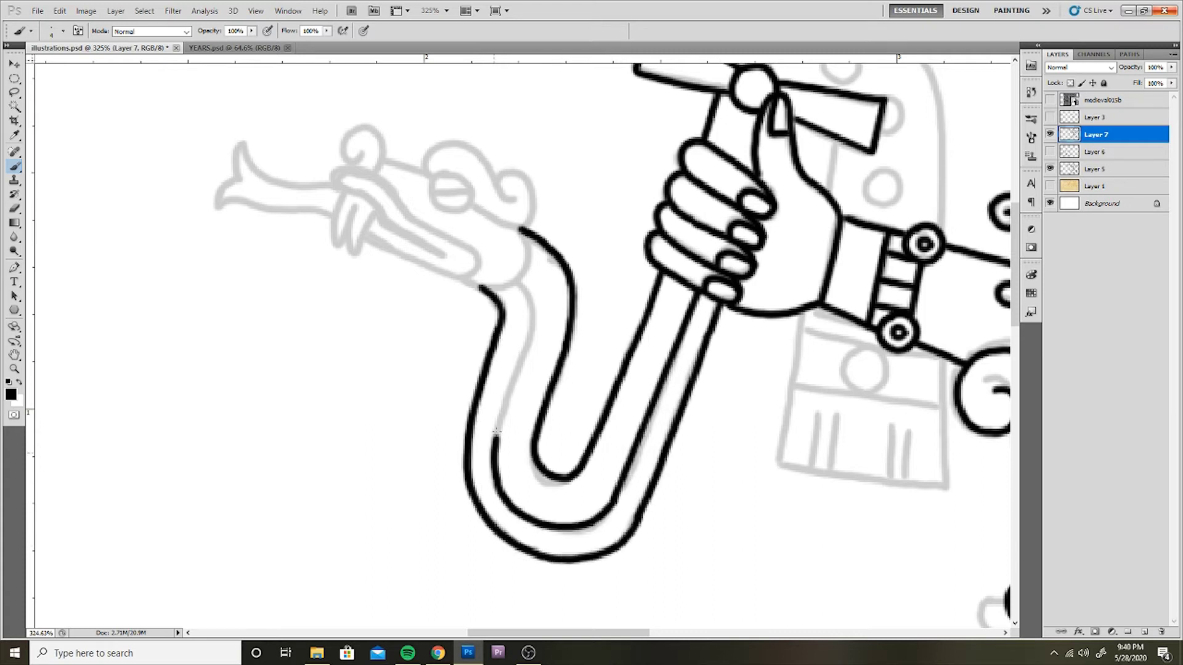
{"action": "mouse_move", "coordinate": [496, 432]}
{"action": "left_mouse_down"}
{"action": "mouse_move", "coordinate": [520, 280]}
{"action": "mouse_move", "coordinate": [578, 432]}
{"action": "left_mouse_up"}
{"action": "left_click_drag", "start_coordinate": [521, 332], "coordinate": [568, 356]}
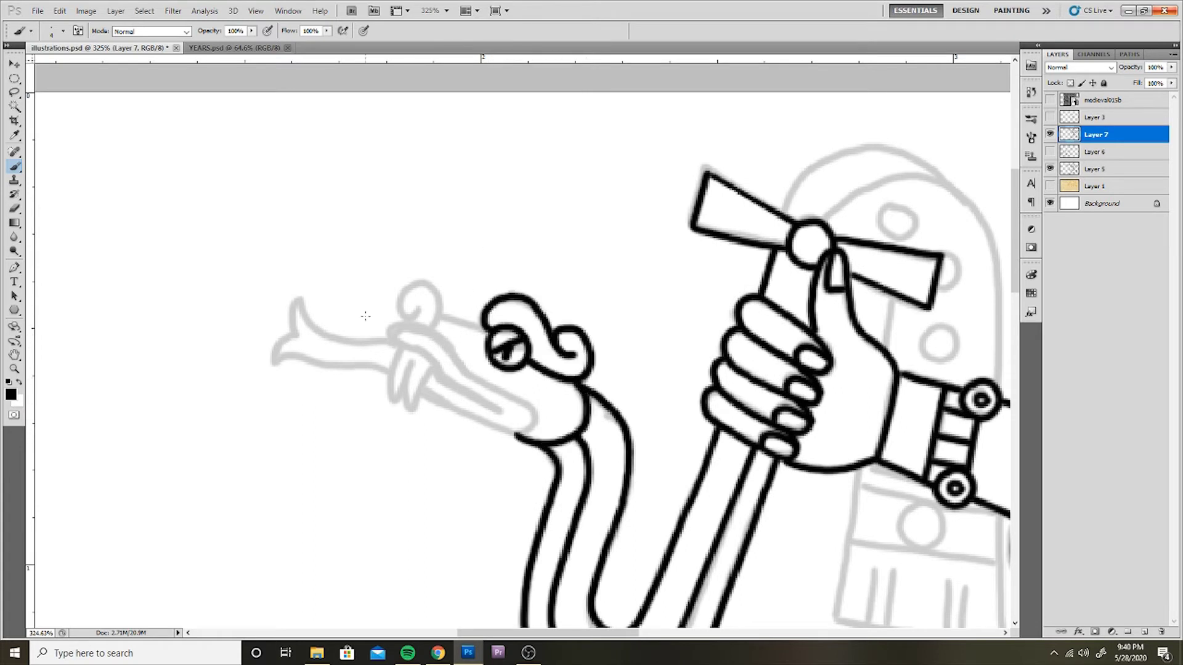
{"action": "mouse_move", "coordinate": [503, 411]}
{"action": "left_mouse_down"}
{"action": "mouse_move", "coordinate": [394, 339]}
{"action": "mouse_move", "coordinate": [511, 398]}
{"action": "left_mouse_up"}
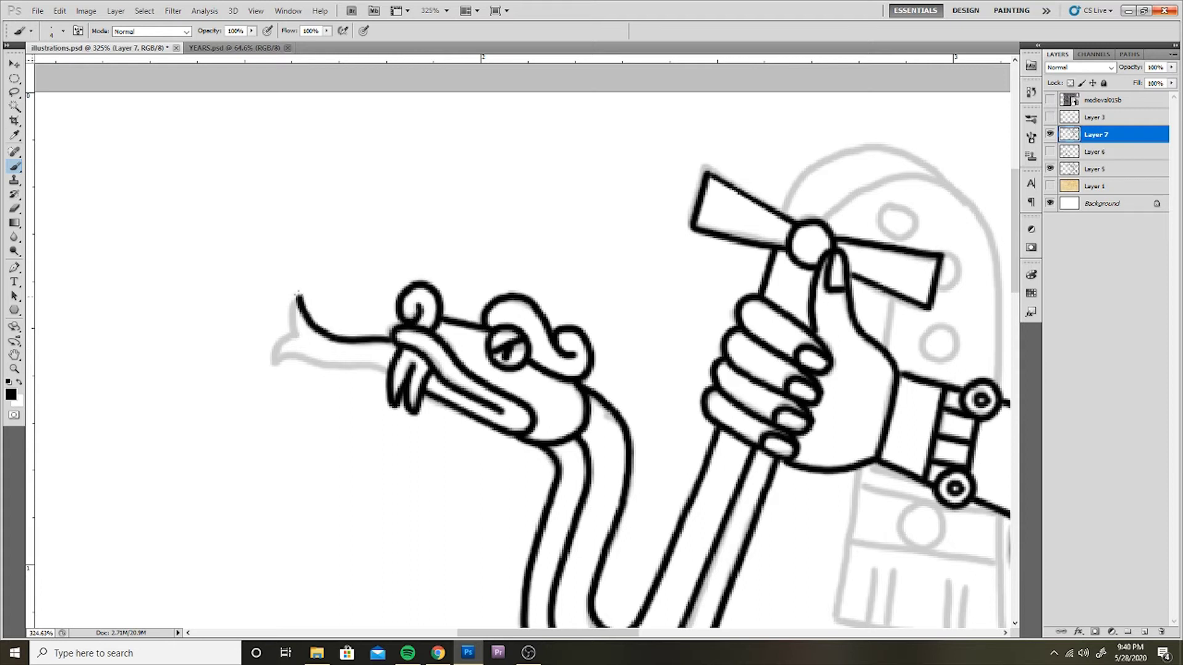
- Draw the line linking the lower wrist to the body, then zoom out over the whole drawing
{"action": "scroll", "coordinate": [465, 304], "scroll_direction": "down", "scroll_amount": 2}
{"action": "scroll", "coordinate": [465, 305], "scroll_direction": "down", "scroll_amount": 1}
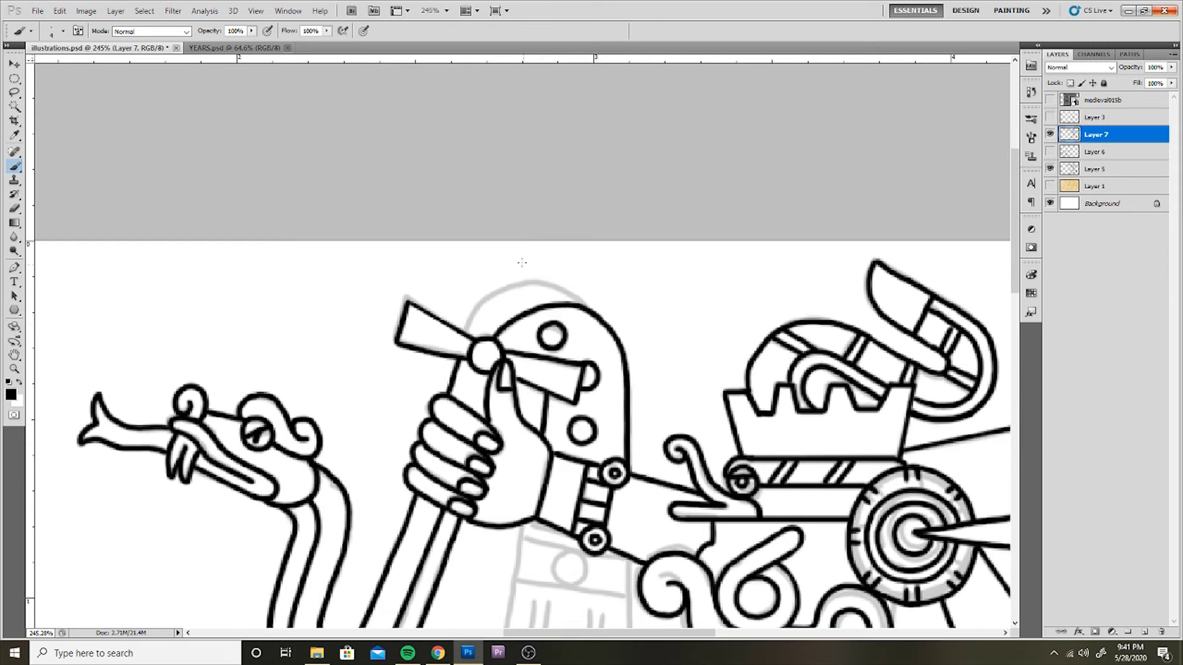
{"action": "scroll", "coordinate": [522, 263], "scroll_direction": "down", "scroll_amount": 3}
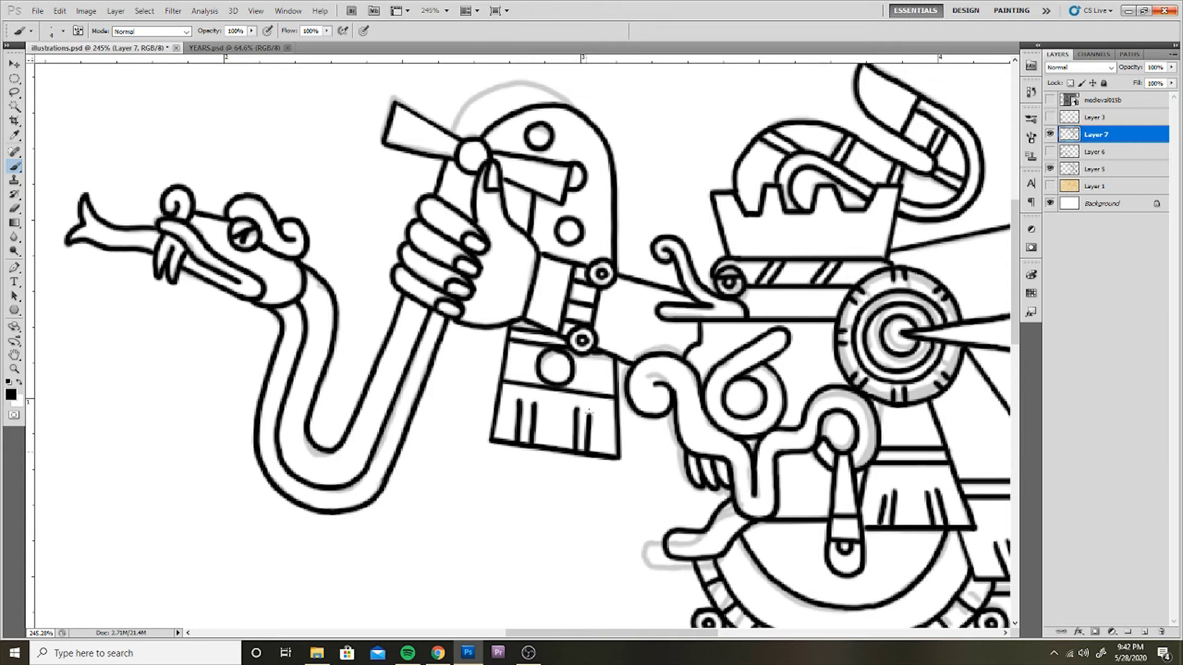
{"action": "scroll", "coordinate": [524, 394], "scroll_direction": "down", "scroll_amount": 5}
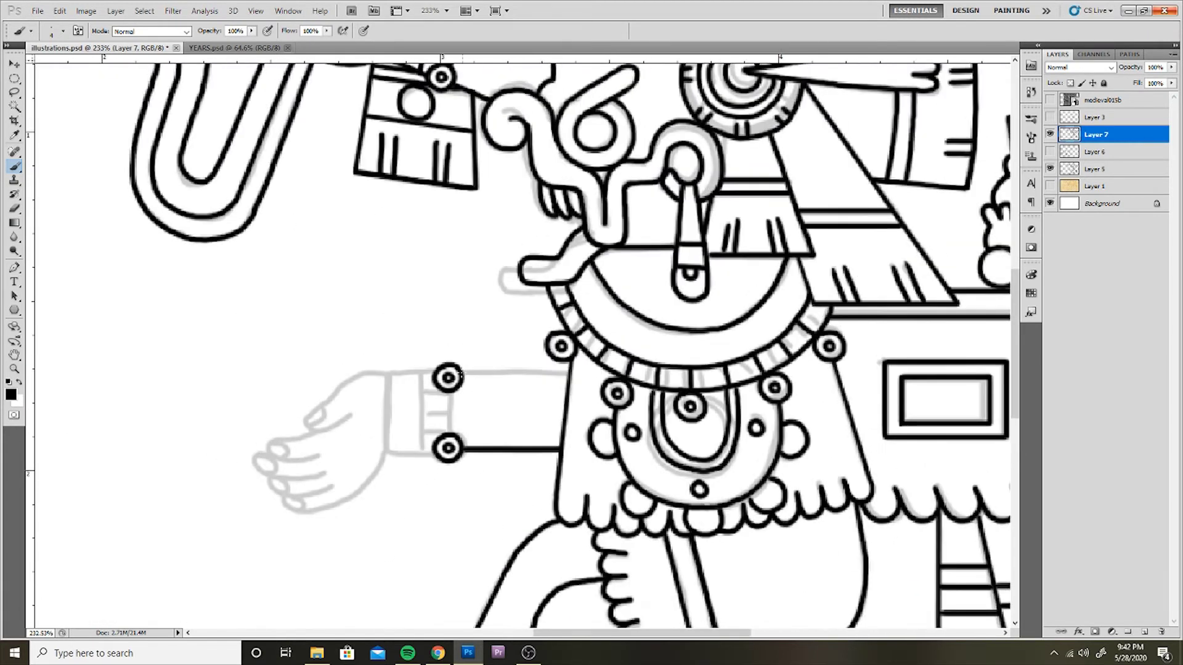
{"action": "left_click", "coordinate": [459, 375], "text": "shift"}
{"action": "left_click_drag", "start_coordinate": [430, 412], "coordinate": [564, 429]}
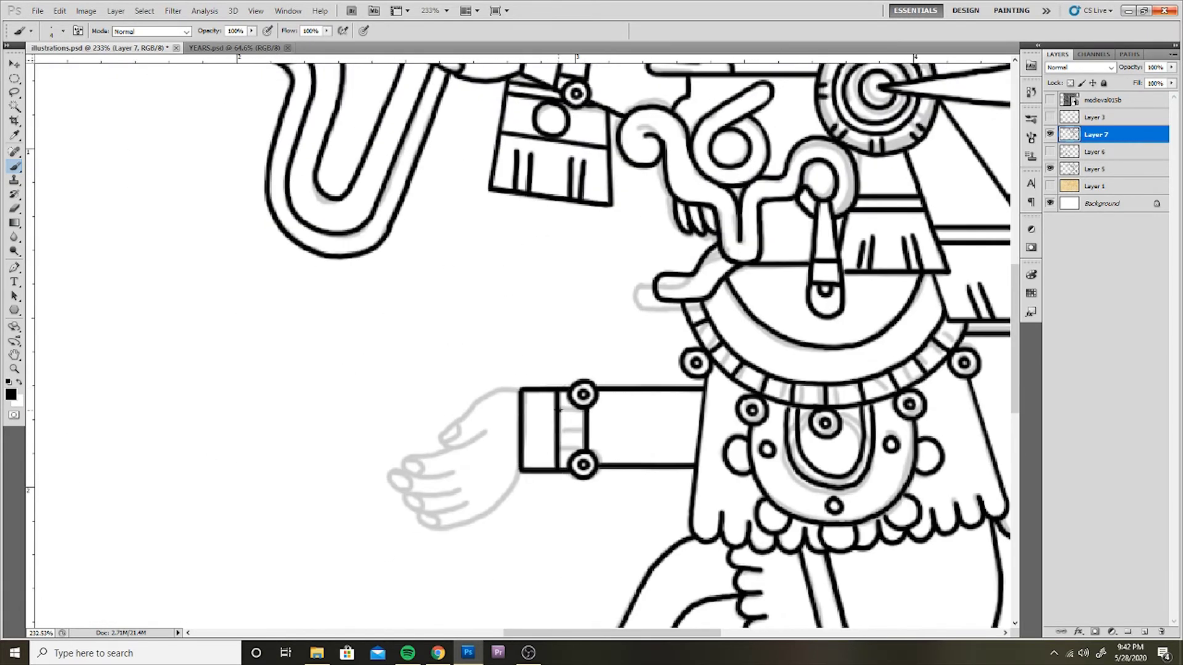
{"action": "left_click_drag", "start_coordinate": [467, 340], "coordinate": [766, 393]}
{"action": "left_click_drag", "start_coordinate": [730, 434], "coordinate": [381, 482]}
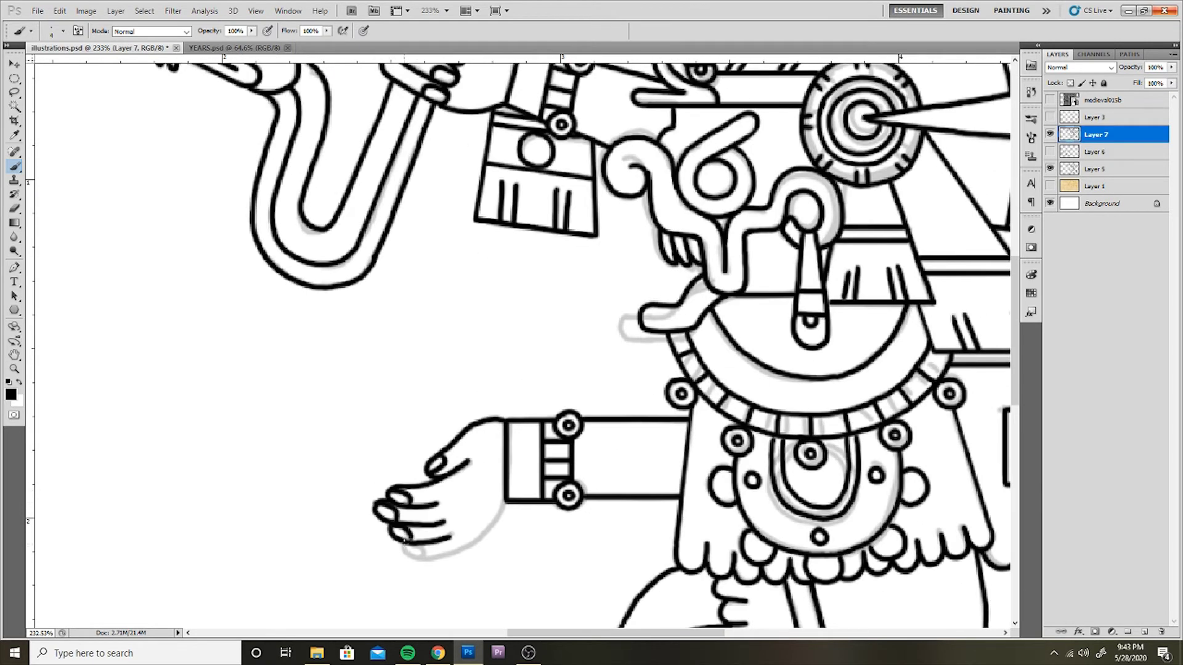
{"action": "key", "text": "ctrl+0"}
{"action": "key", "text": "ctrl+minus"}
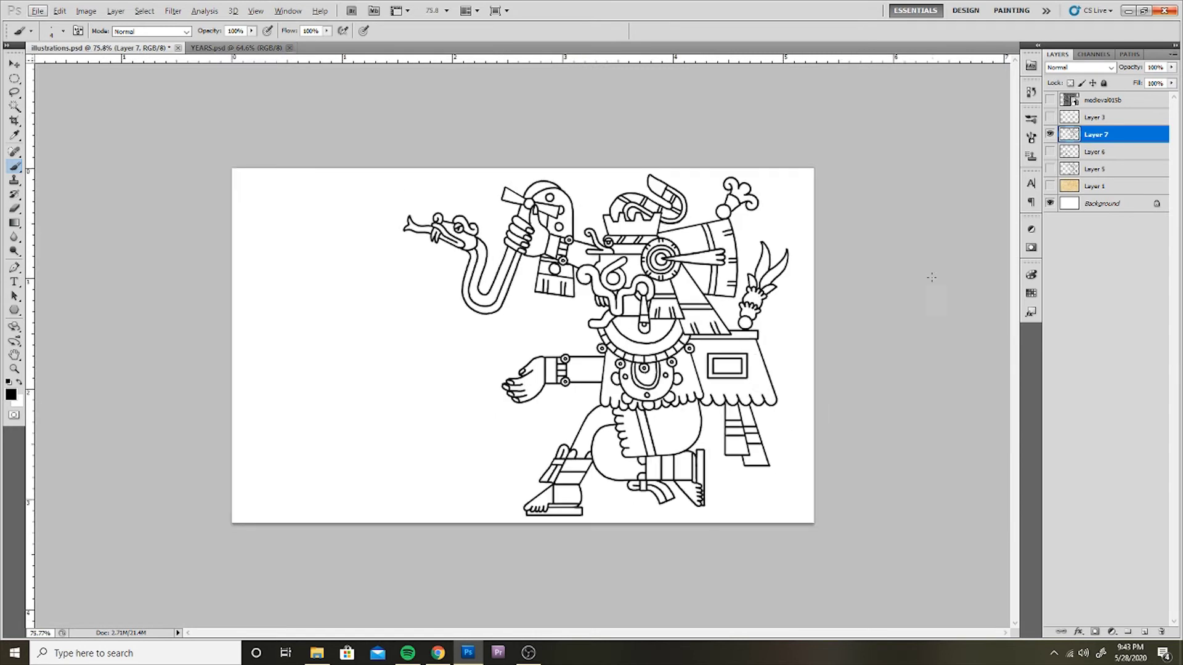
{"action": "key", "text": "ctrl+plus"}
- Show the water-band sketch and ink its straight top line and the curve rising toward the figure
{"action": "key", "text": "ctrl+plus"}
{"action": "left_click", "coordinate": [1050, 152]}
{"action": "left_click", "coordinate": [1104, 83]}
{"action": "left_click", "coordinate": [1144, 632]}
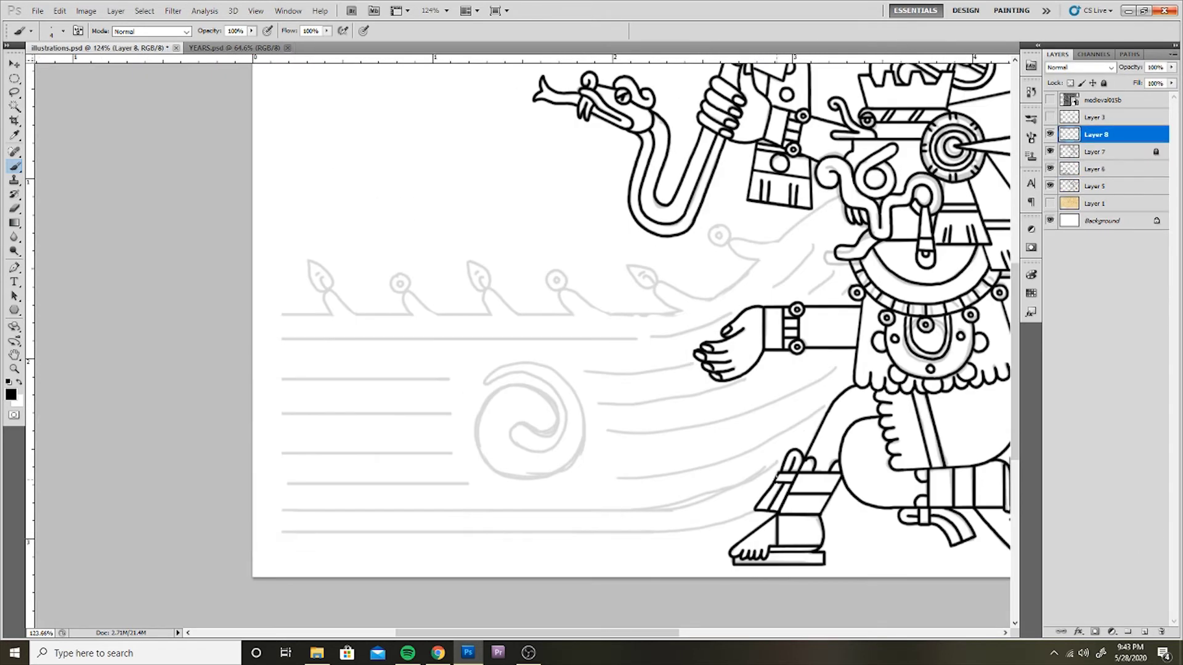
{"action": "left_click_drag", "start_coordinate": [253, 578], "coordinate": [333, 561]}
{"action": "key", "text": "ctrl+plus"}
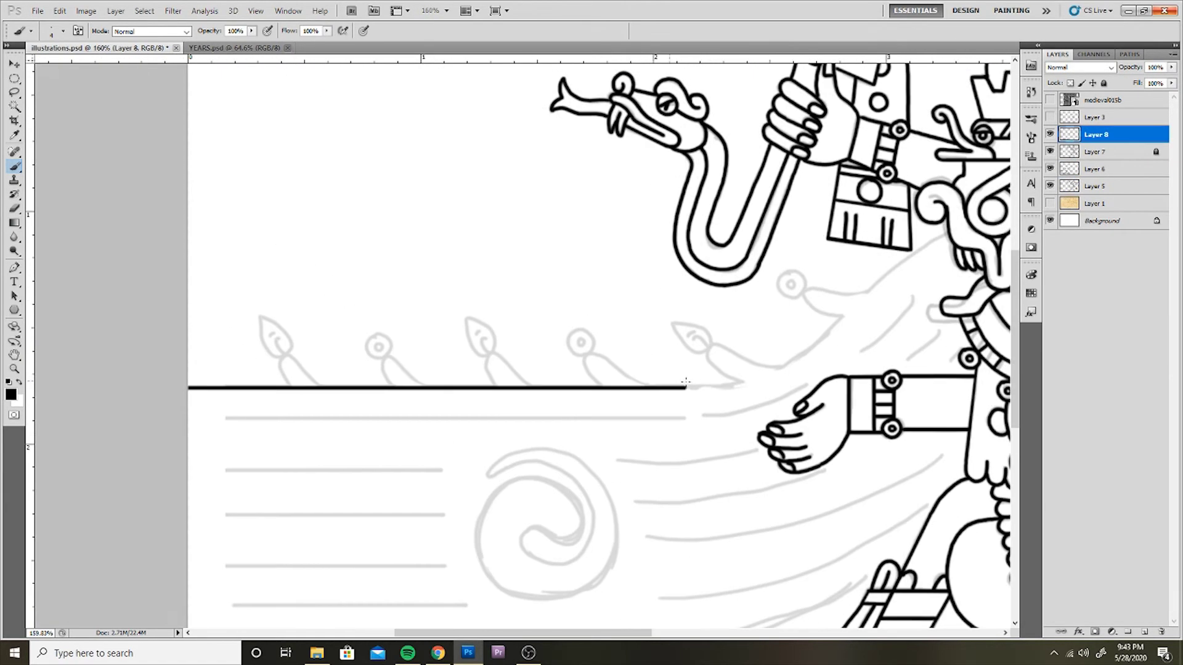
{"action": "left_click_drag", "start_coordinate": [881, 283], "coordinate": [734, 400]}
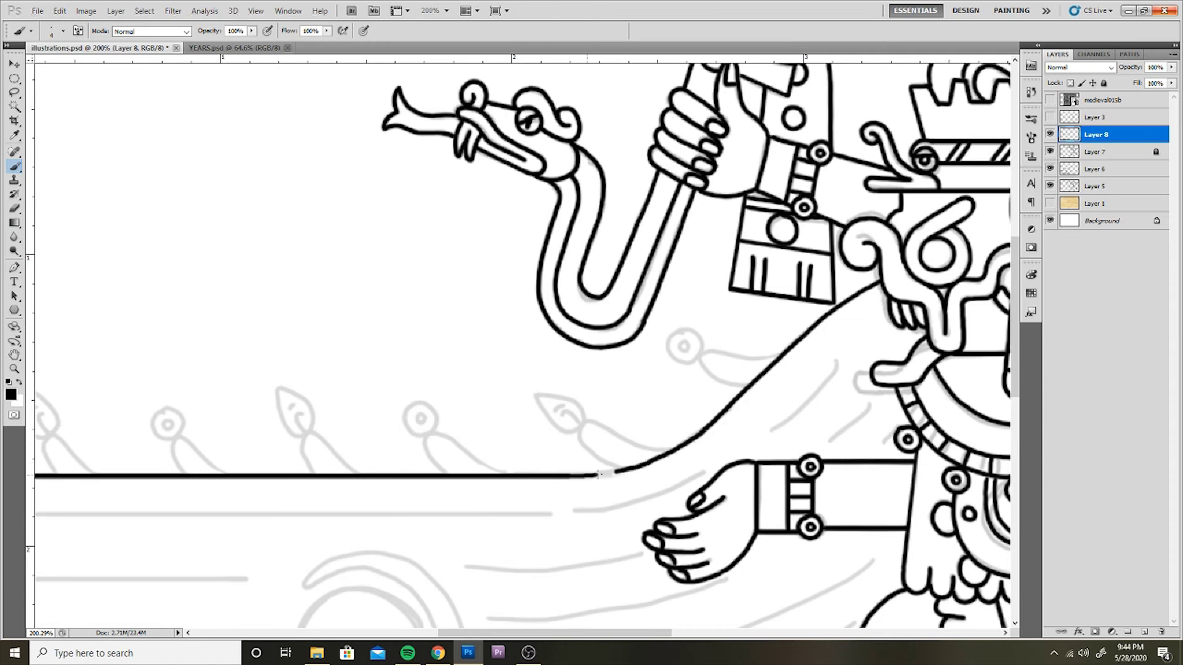
{"action": "mouse_move", "coordinate": [599, 474]}
{"action": "left_mouse_down"}
{"action": "mouse_move", "coordinate": [617, 472]}
{"action": "mouse_move", "coordinate": [538, 435]}
{"action": "left_mouse_up"}
{"action": "scroll", "coordinate": [599, 475], "scroll_direction": "down", "scroll_amount": 2}
- On a new layer, place a rotated copy of the wave curl along the line
{"action": "key", "text": "ctrl+shift+alt+n"}
{"action": "scroll", "coordinate": [539, 425], "scroll_direction": "up", "scroll_amount": 2}
{"action": "key", "text": "v"}
{"action": "left_click_drag", "start_coordinate": [598, 484], "coordinate": [431, 585], "text": "alt"}
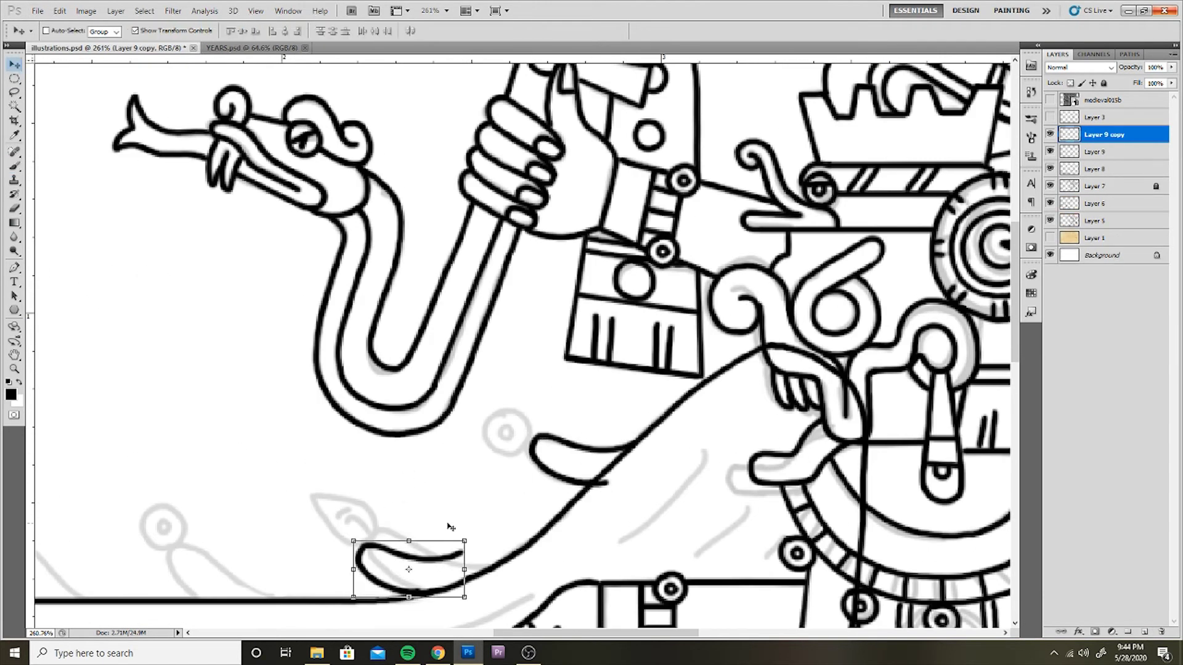
{"action": "key", "text": "ctrl+t"}
{"action": "mouse_move", "coordinate": [496, 512]}
{"action": "left_mouse_down"}
{"action": "mouse_move", "coordinate": [510, 536]}
{"action": "mouse_move", "coordinate": [493, 570]}
{"action": "left_mouse_up"}
{"action": "key", "text": "Return"}
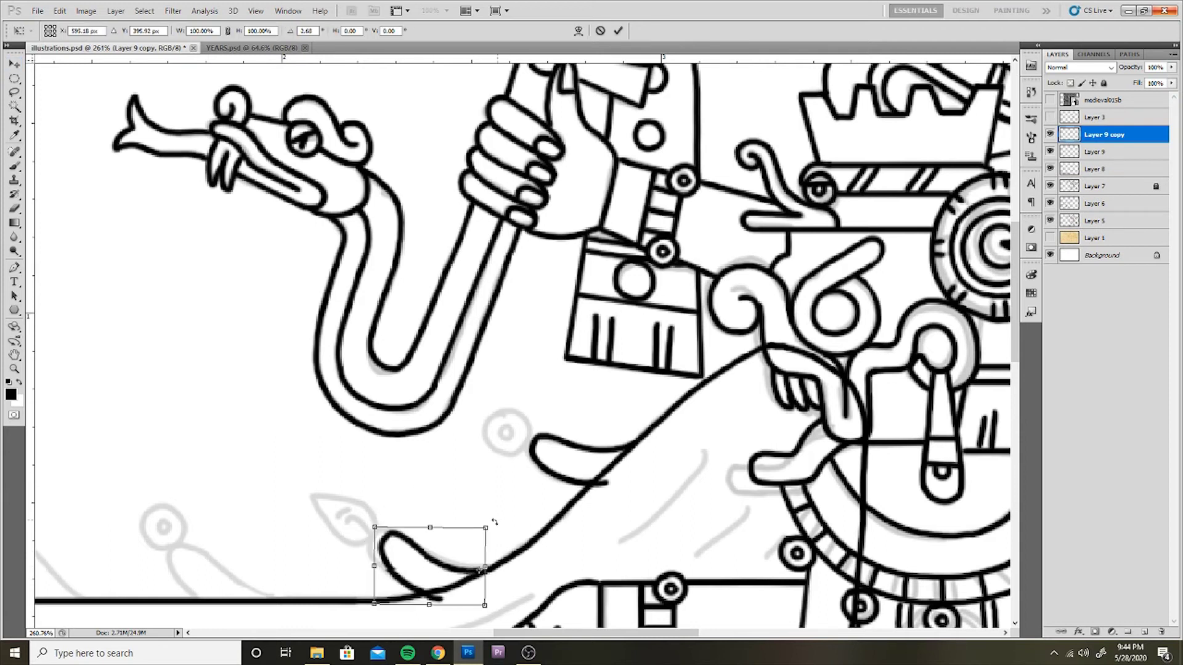
- Place and rotate more curl copies until five curls line the water band
{"action": "left_click_drag", "start_coordinate": [438, 407], "coordinate": [611, 333]}
{"action": "left_click_drag", "start_coordinate": [586, 493], "coordinate": [395, 469], "text": "alt"}
{"action": "key", "text": "ctrl+t"}
{"action": "left_click_drag", "start_coordinate": [444, 431], "coordinate": [469, 468]}
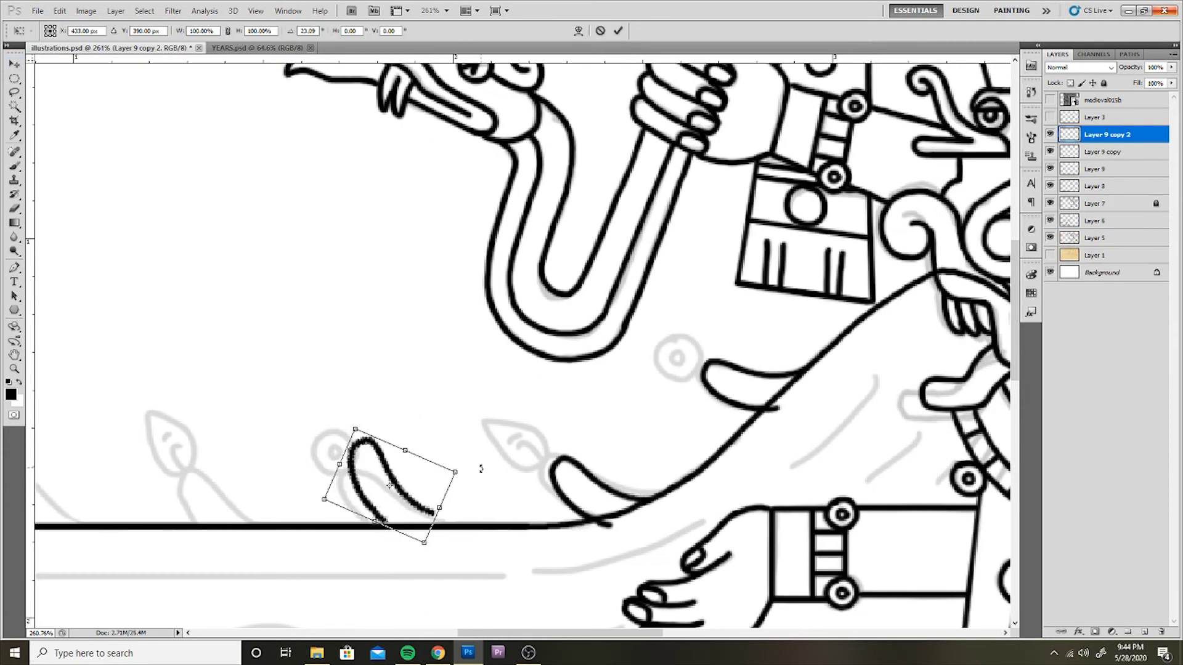
{"action": "key", "text": "Return"}
{"action": "key", "text": "ctrl+t"}
{"action": "key", "text": "Return"}
{"action": "left_click_drag", "start_coordinate": [369, 487], "coordinate": [739, 462]}
{"action": "left_click_drag", "start_coordinate": [775, 474], "coordinate": [275, 474], "text": "alt"}
- Merge all the curl copies into one layer and return to the base line's layer
{"action": "key", "text": "b"}
{"action": "key", "text": "ctrl+minus"}
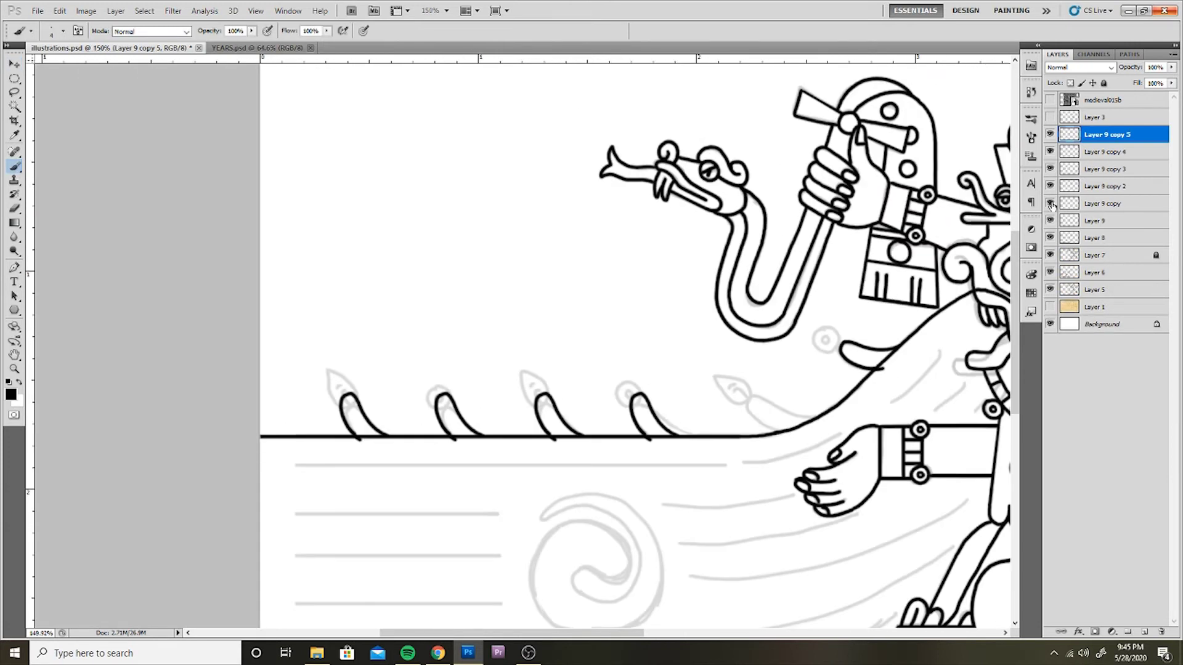
{"action": "left_click", "coordinate": [1095, 220], "text": "shift"}
{"action": "key", "text": "ctrl+e"}
{"action": "key", "text": "alt+bracketleft"}
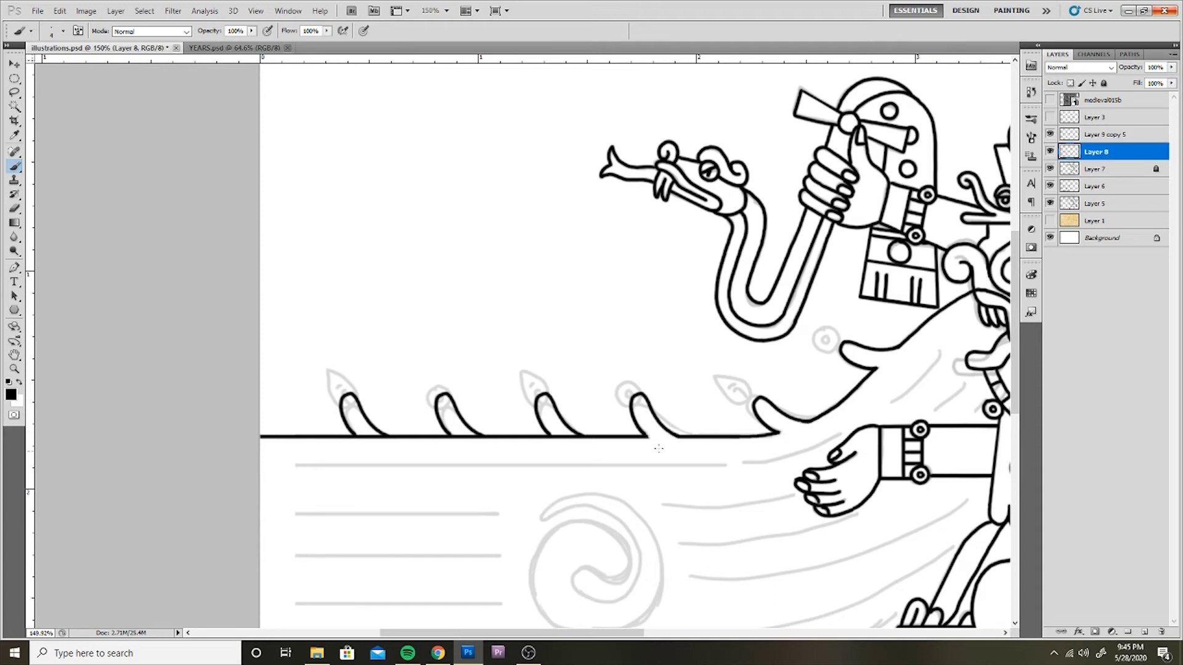
- Ink a small ring with a dot atop a curl, copy it to another curl and merge
{"action": "scroll", "coordinate": [422, 481], "scroll_direction": "up", "scroll_amount": 2}
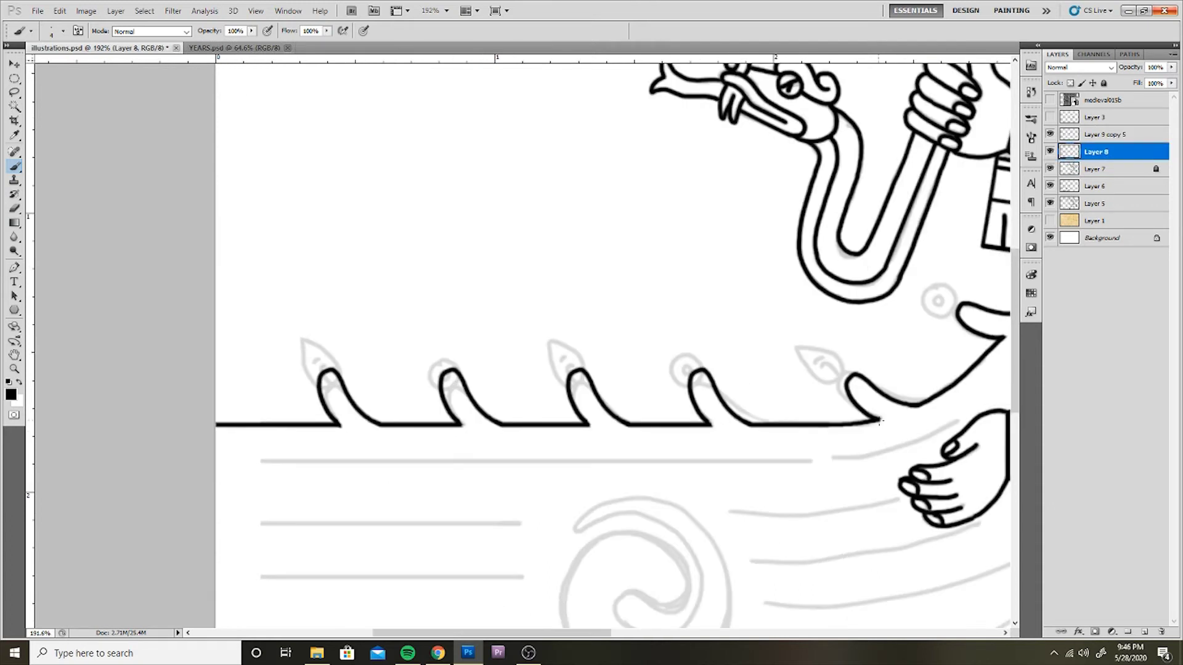
{"action": "scroll", "coordinate": [980, 406], "scroll_direction": "down", "scroll_amount": 3}
{"action": "key", "text": "alt+bracketright"}
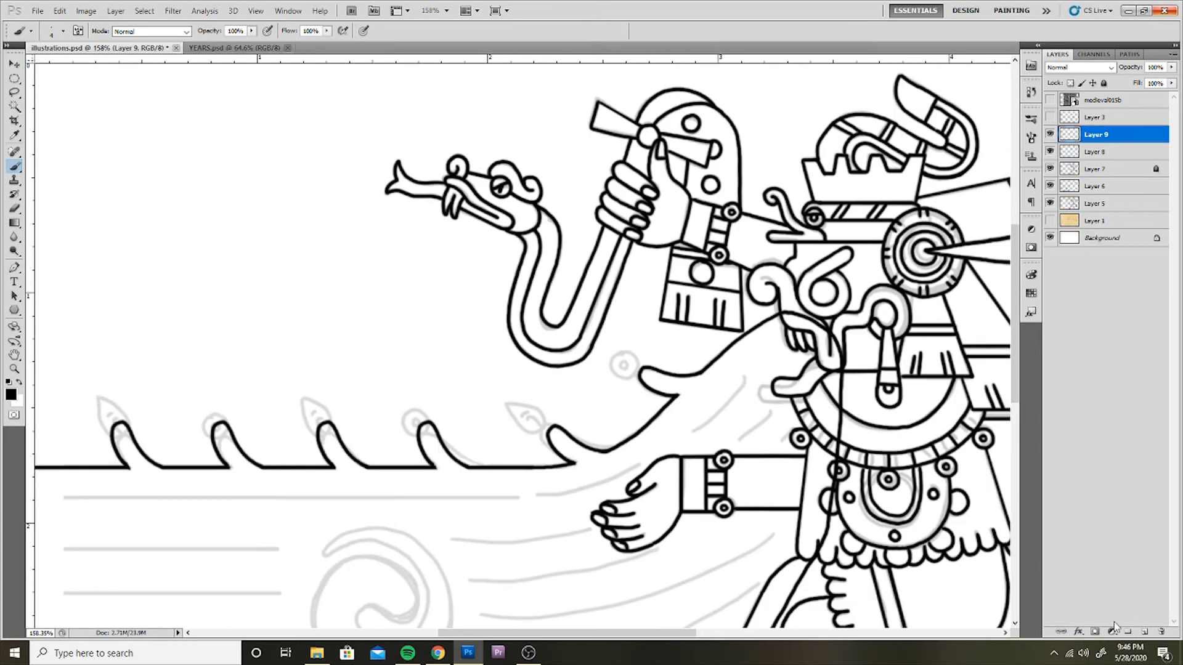
{"action": "scroll", "coordinate": [622, 400], "scroll_direction": "up", "scroll_amount": 4}
{"action": "left_click_drag", "start_coordinate": [621, 390], "coordinate": [629, 427]}
{"action": "left_click", "coordinate": [639, 401]}
{"action": "key", "text": "v"}
{"action": "scroll", "coordinate": [722, 373], "scroll_direction": "down", "scroll_amount": 3}
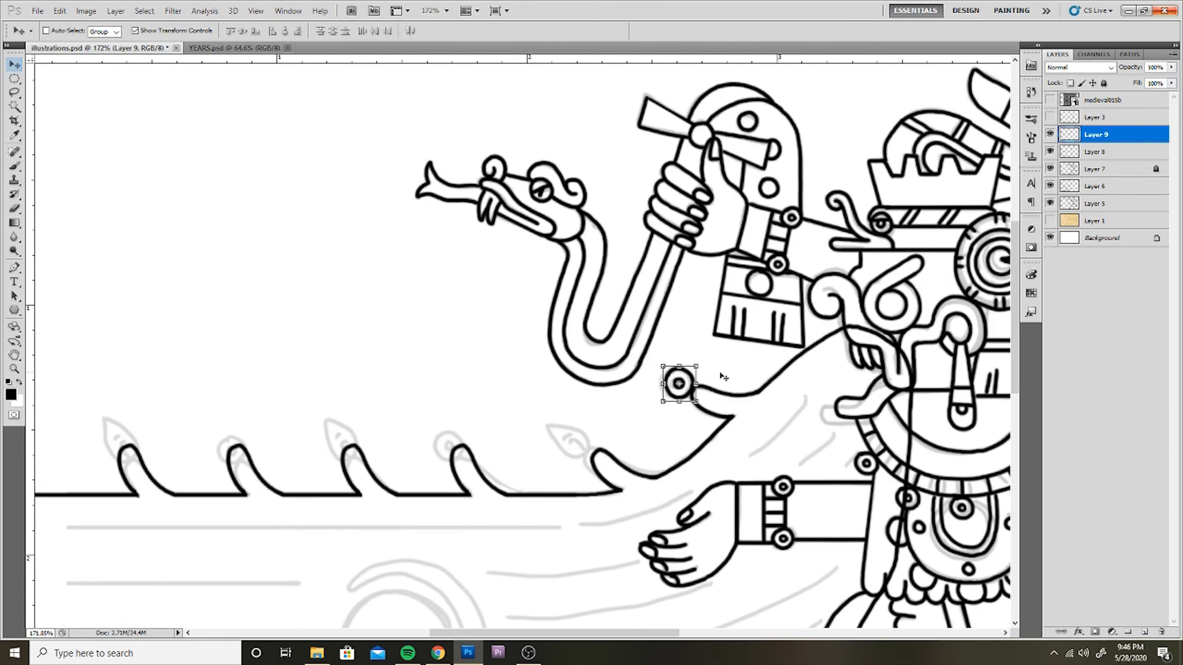
{"action": "key", "text": "ctrl+j"}
{"action": "left_click_drag", "start_coordinate": [586, 486], "coordinate": [730, 520]}
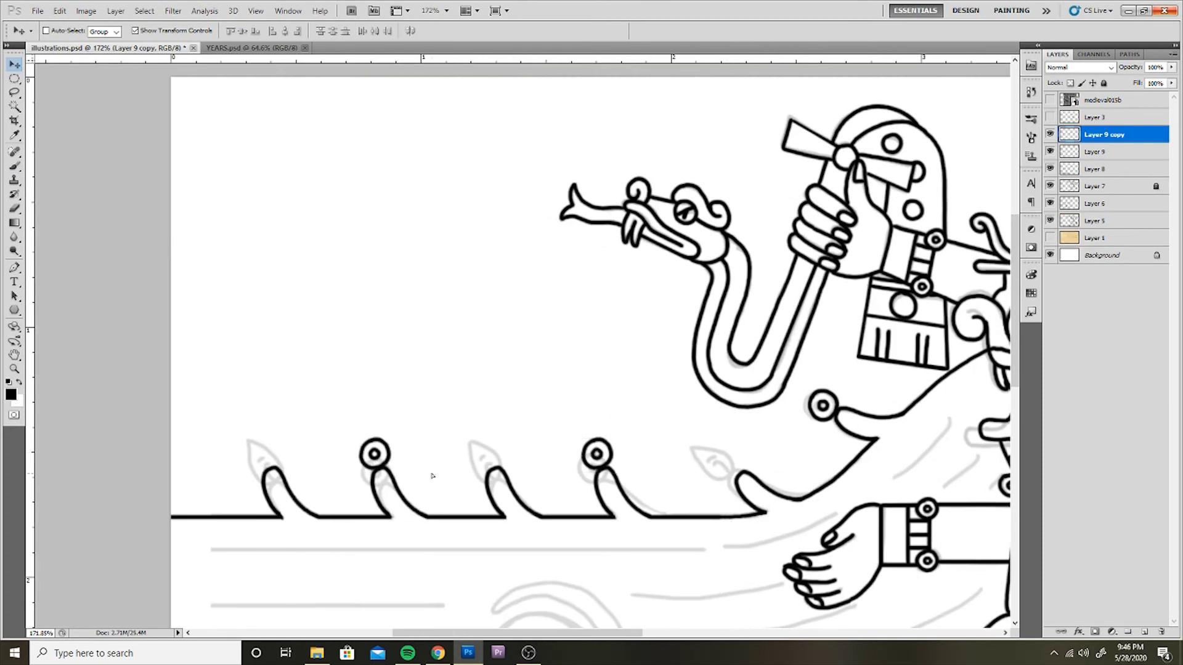
{"action": "key", "text": "ctrl+e"}
{"action": "key", "text": "ctrl+e"}
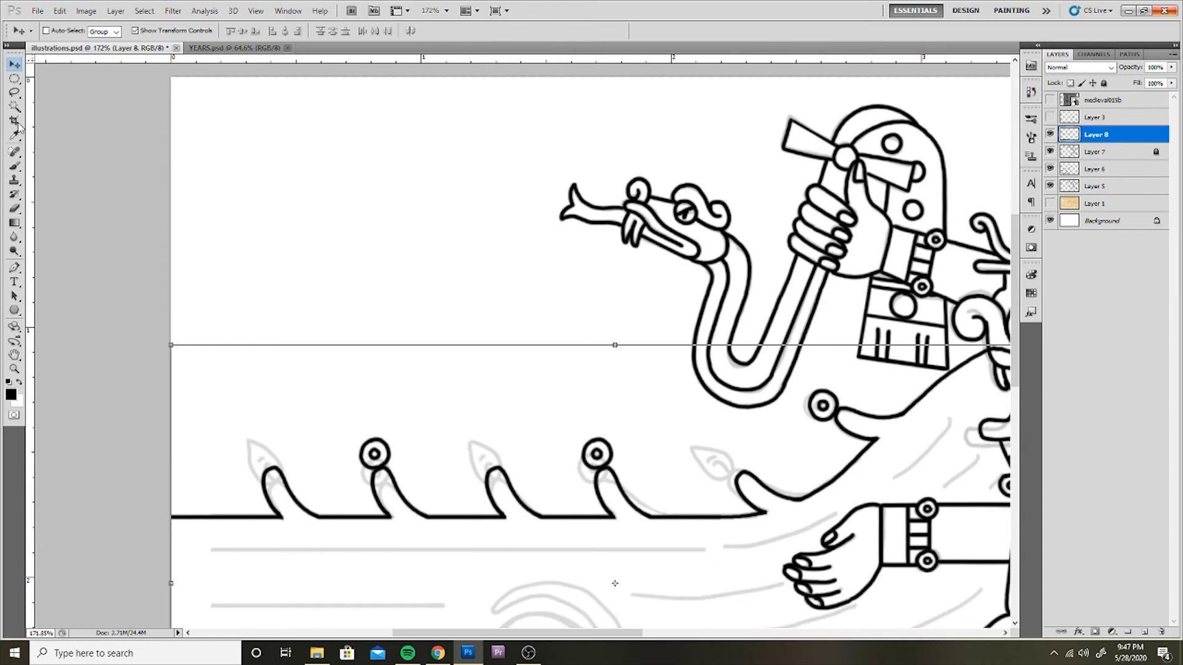
- Ink a leaf atop a curl, copy it onto the remaining curls, rotate the last, and merge
{"action": "key", "text": "b"}
{"action": "key", "text": "ctrl+shift+alt+n"}
{"action": "scroll", "coordinate": [634, 404], "scroll_direction": "up", "scroll_amount": 2}
{"action": "left_click_drag", "start_coordinate": [424, 503], "coordinate": [394, 437]}
{"action": "key", "text": "v"}
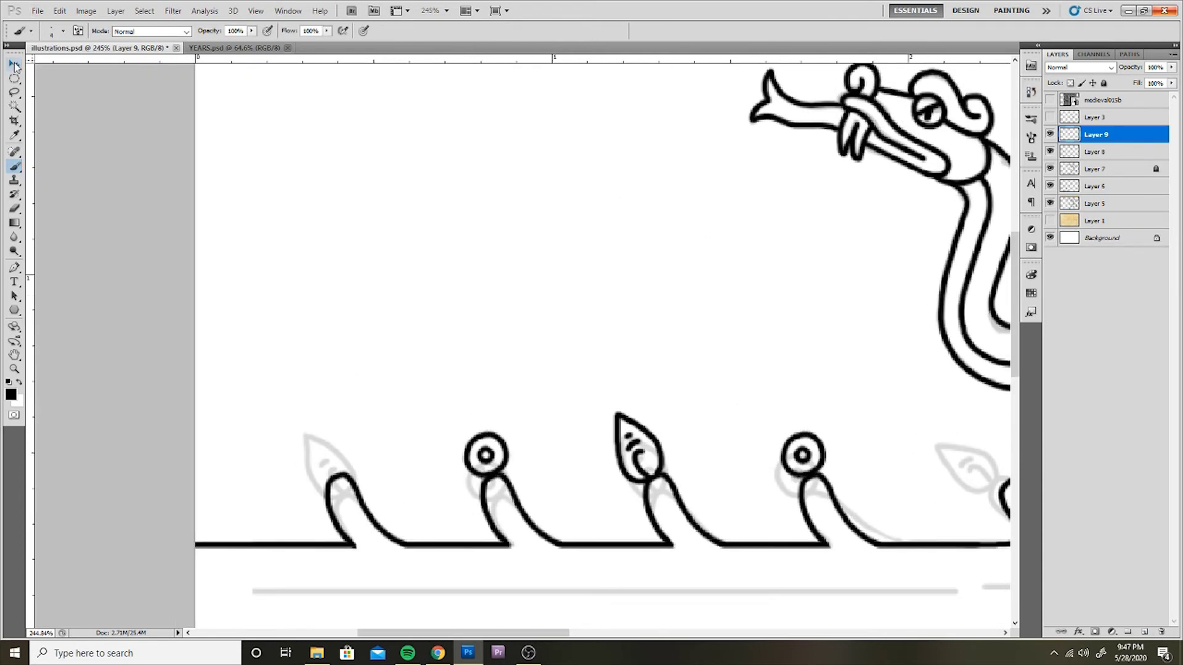
{"action": "left_click_drag", "start_coordinate": [635, 450], "coordinate": [317, 450]}
{"action": "scroll", "coordinate": [394, 432], "scroll_direction": "down", "scroll_amount": 1}
{"action": "left_click_drag", "start_coordinate": [224, 444], "coordinate": [678, 443]}
{"action": "scroll", "coordinate": [732, 457], "scroll_direction": "up", "scroll_amount": 2}
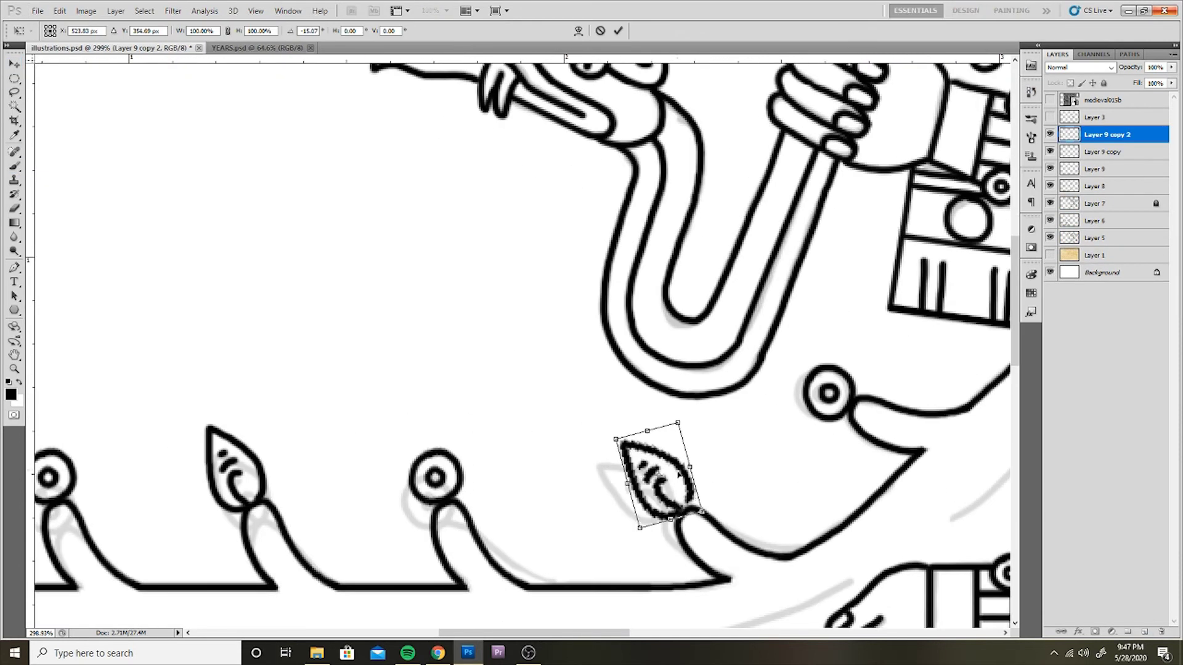
{"action": "left_click_drag", "start_coordinate": [697, 506], "coordinate": [684, 524]}
{"action": "key", "text": "b"}
{"action": "left_click", "coordinate": [568, 246]}
{"action": "scroll", "coordinate": [568, 246], "scroll_direction": "down", "scroll_amount": 2}
{"action": "key", "text": "ctrl+e"}
{"action": "key", "text": "ctrl+e"}
{"action": "key", "text": "ctrl+e"}
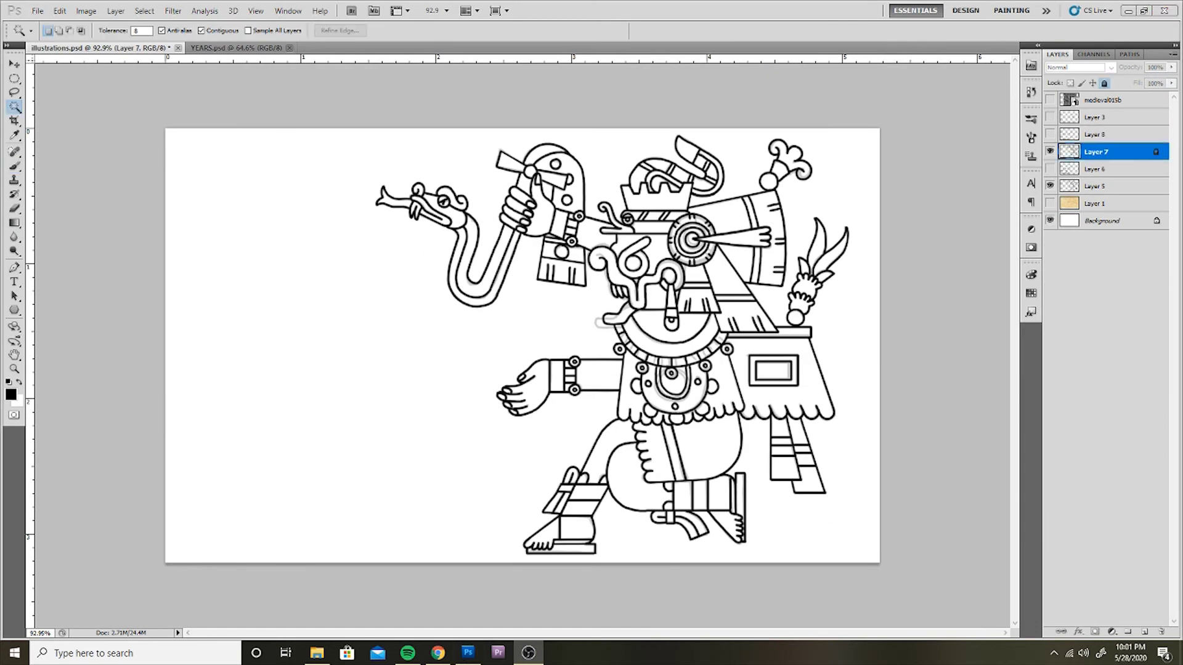
- Select the face, chest, skirt panels, lower leg and serpent body together with the Magic Wand
{"action": "left_click", "coordinate": [631, 283]}
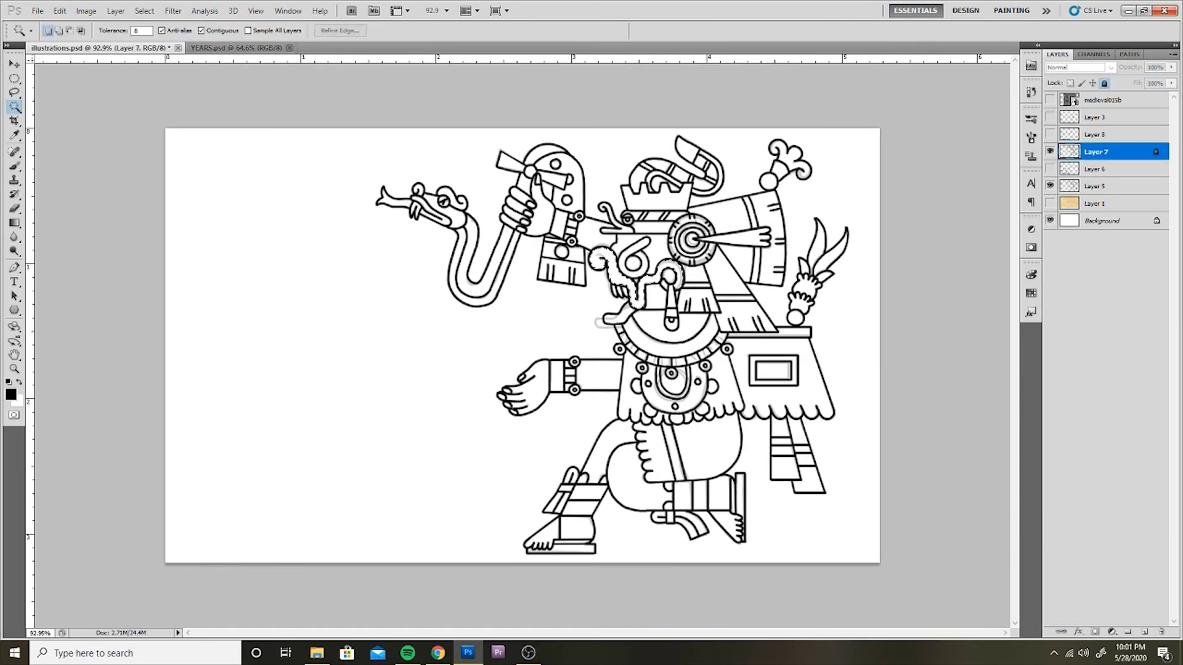
{"action": "left_click", "coordinate": [632, 256], "text": "shift"}
{"action": "left_click", "coordinate": [653, 321], "text": "shift"}
{"action": "left_click", "coordinate": [721, 382], "text": "shift"}
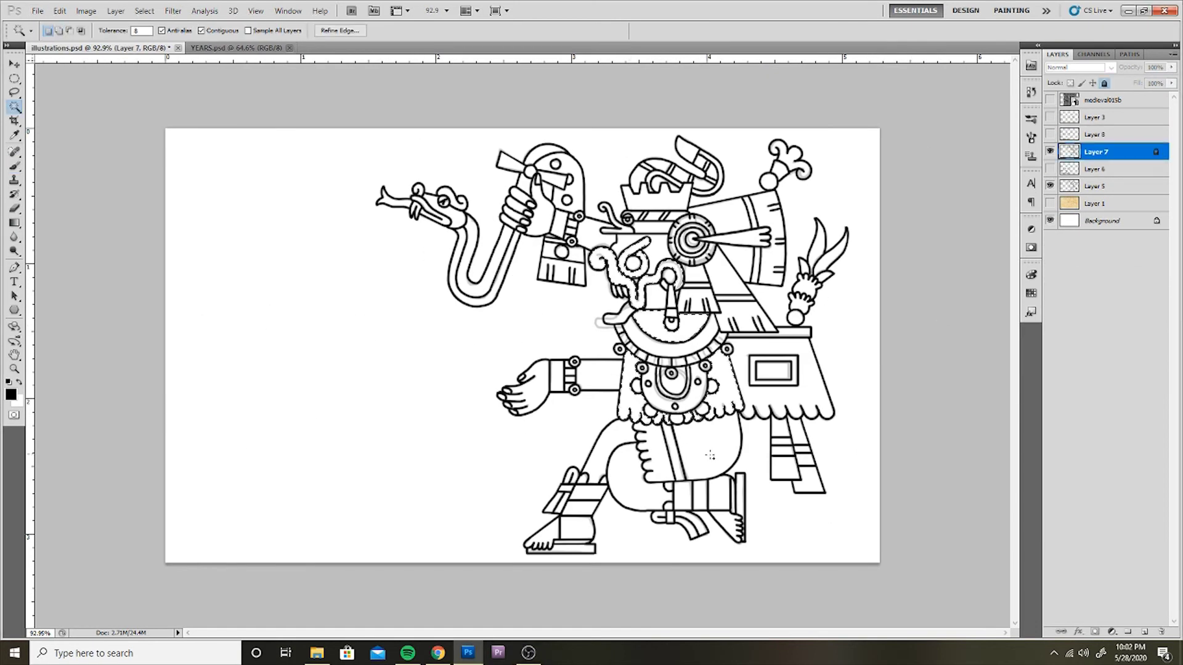
{"action": "left_click", "coordinate": [656, 450]}
{"action": "left_click", "coordinate": [777, 394]}
{"action": "left_click", "coordinate": [487, 259]}
{"action": "left_click", "coordinate": [558, 185]}
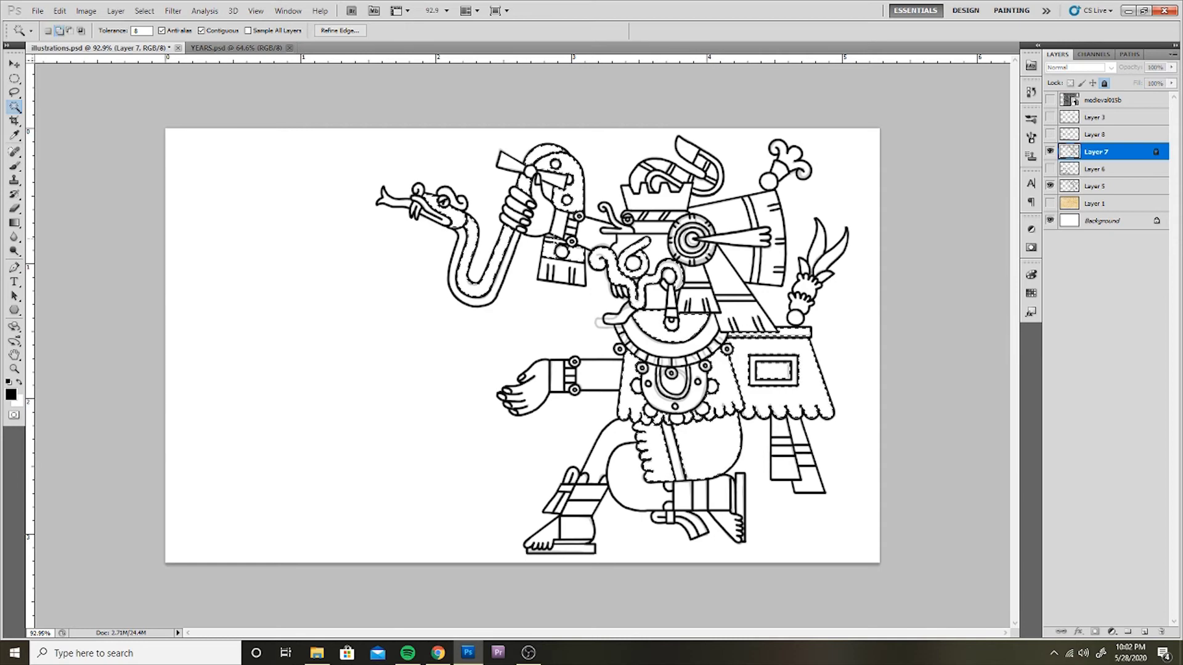
{"action": "scroll", "coordinate": [752, 177], "scroll_direction": "up", "scroll_amount": 3}
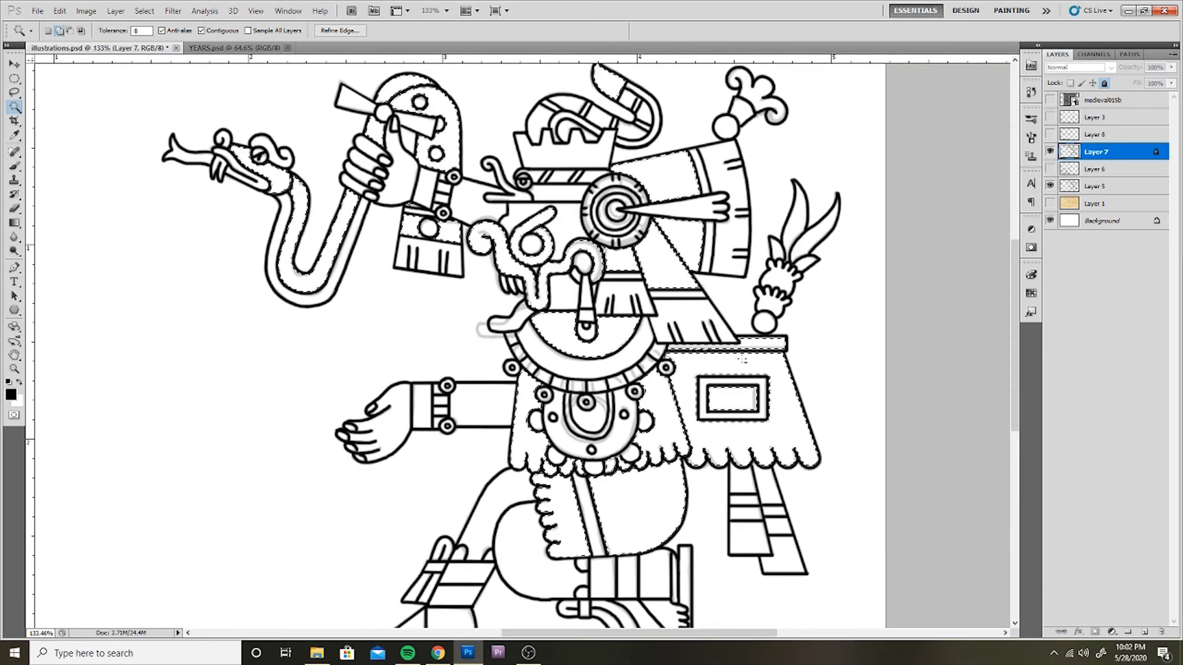
{"action": "scroll", "coordinate": [752, 178], "scroll_direction": "down", "scroll_amount": 2}
{"action": "key", "text": "b"}
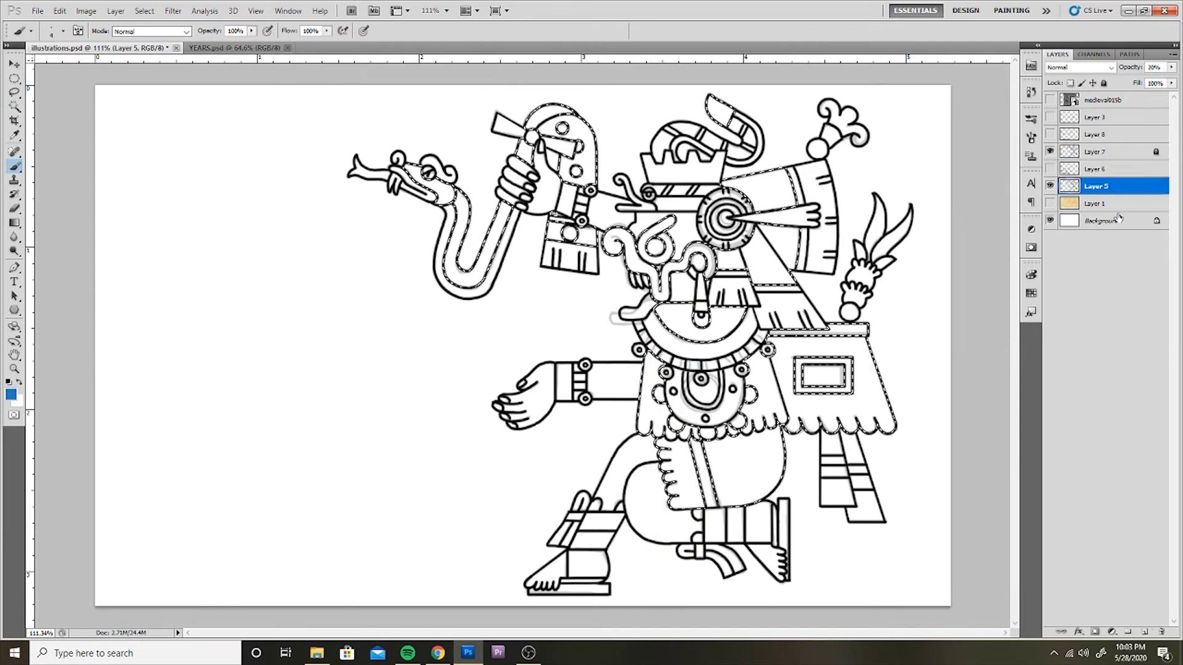
- Magic Wand-select the serpent's tongue, crest, headdress stripes, collar, pendant and leg bands on the line-art layer
{"action": "key", "text": "w"}
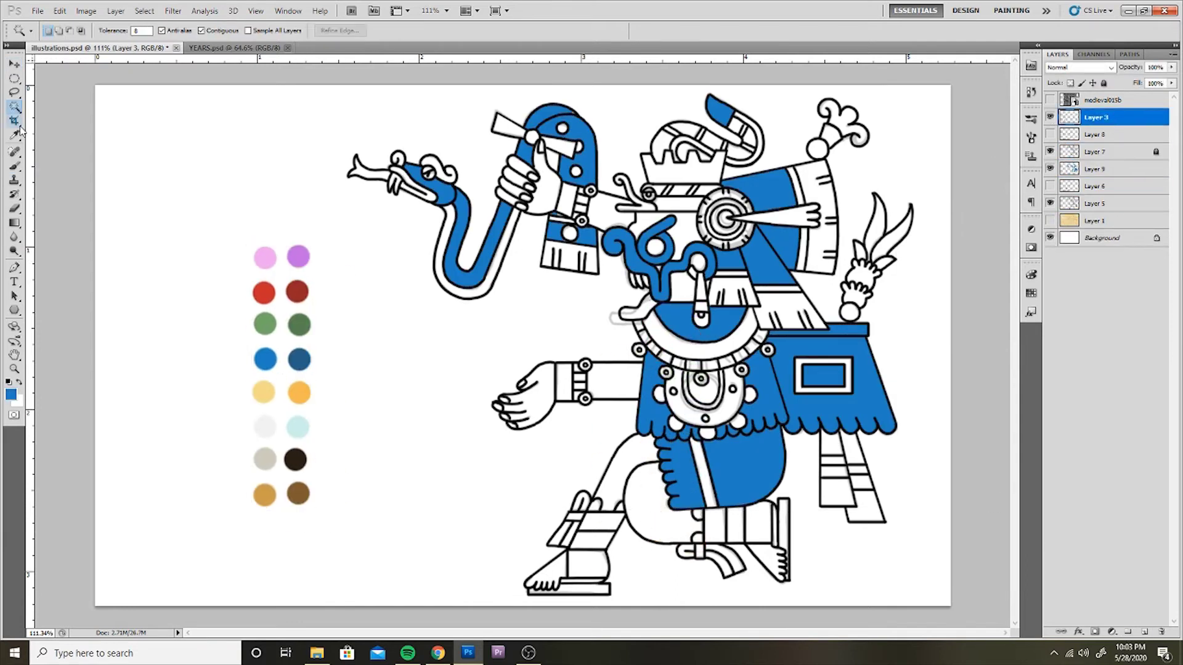
{"action": "key", "text": "alt+bracketleft"}
{"action": "key", "text": "alt+bracketleft"}
{"action": "scroll", "coordinate": [624, 300], "scroll_direction": "up", "scroll_amount": 2}
{"action": "scroll", "coordinate": [522, 346], "scroll_direction": "down", "scroll_amount": 1}
{"action": "scroll", "coordinate": [522, 345], "scroll_direction": "right", "scroll_amount": 2}
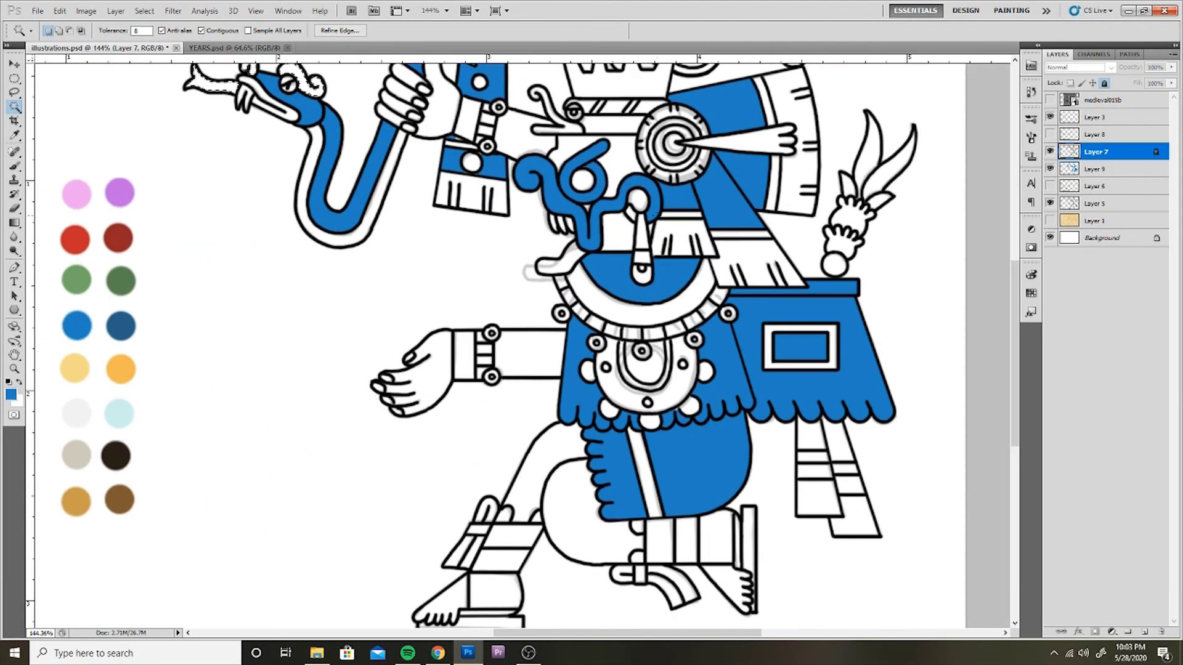
{"action": "scroll", "coordinate": [500, 345], "scroll_direction": "up", "scroll_amount": 3}
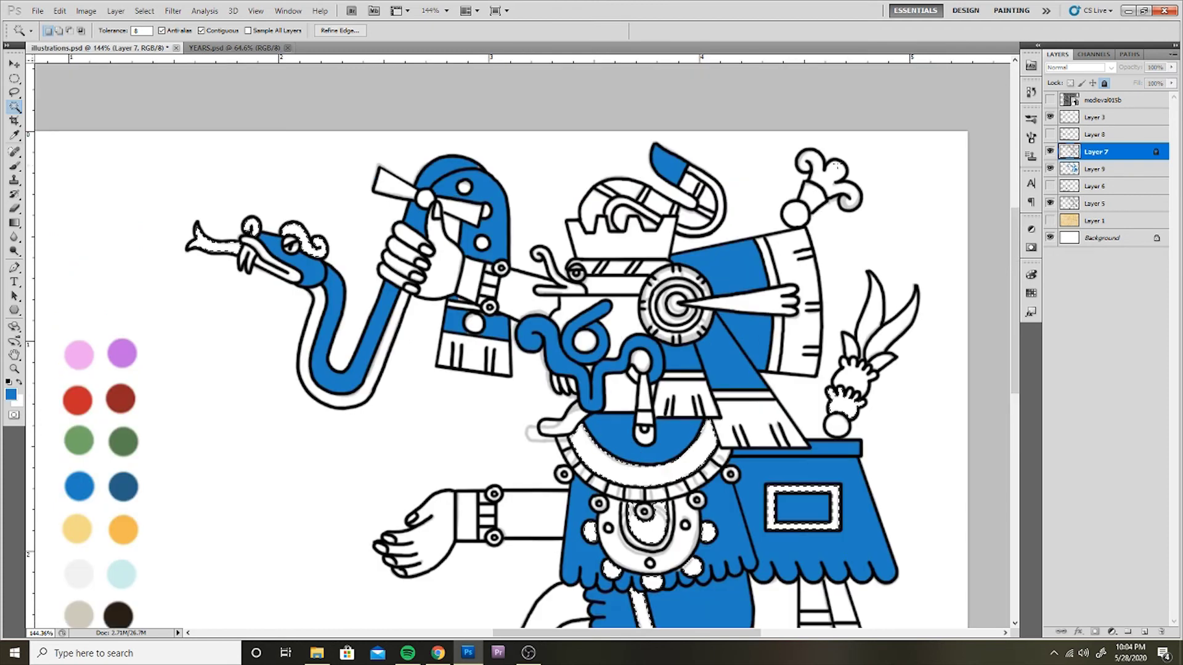
{"action": "scroll", "coordinate": [499, 345], "scroll_direction": "down", "scroll_amount": 4}
{"action": "scroll", "coordinate": [499, 345], "scroll_direction": "right", "scroll_amount": 2}
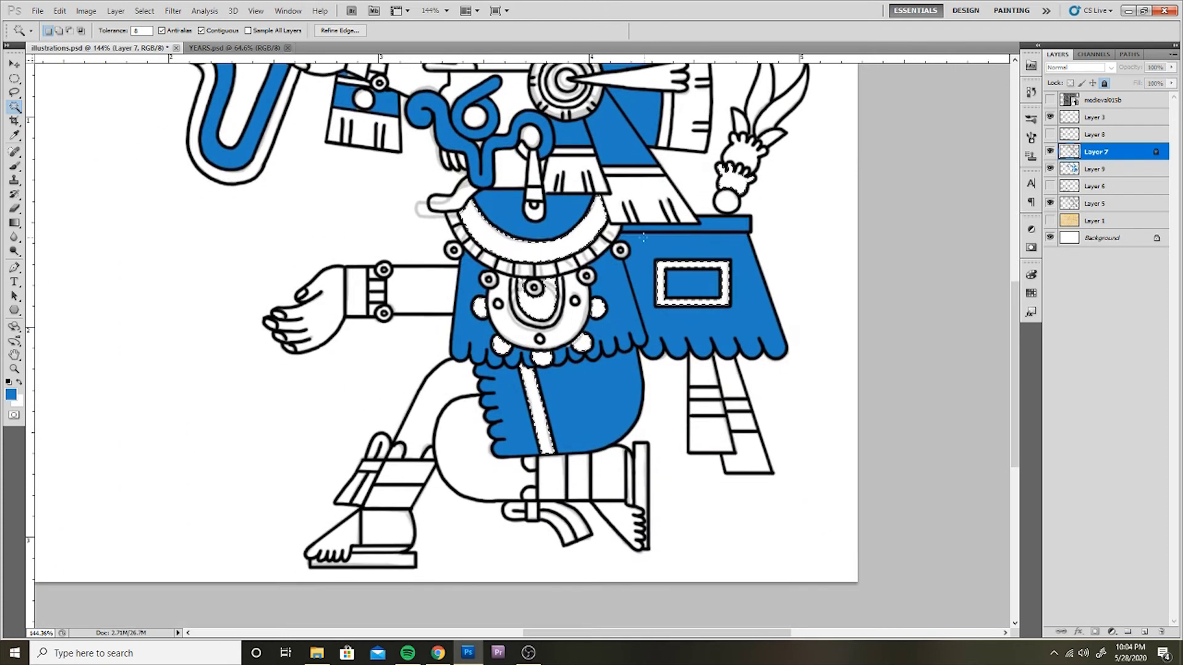
{"action": "scroll", "coordinate": [499, 345], "scroll_direction": "up", "scroll_amount": 4}
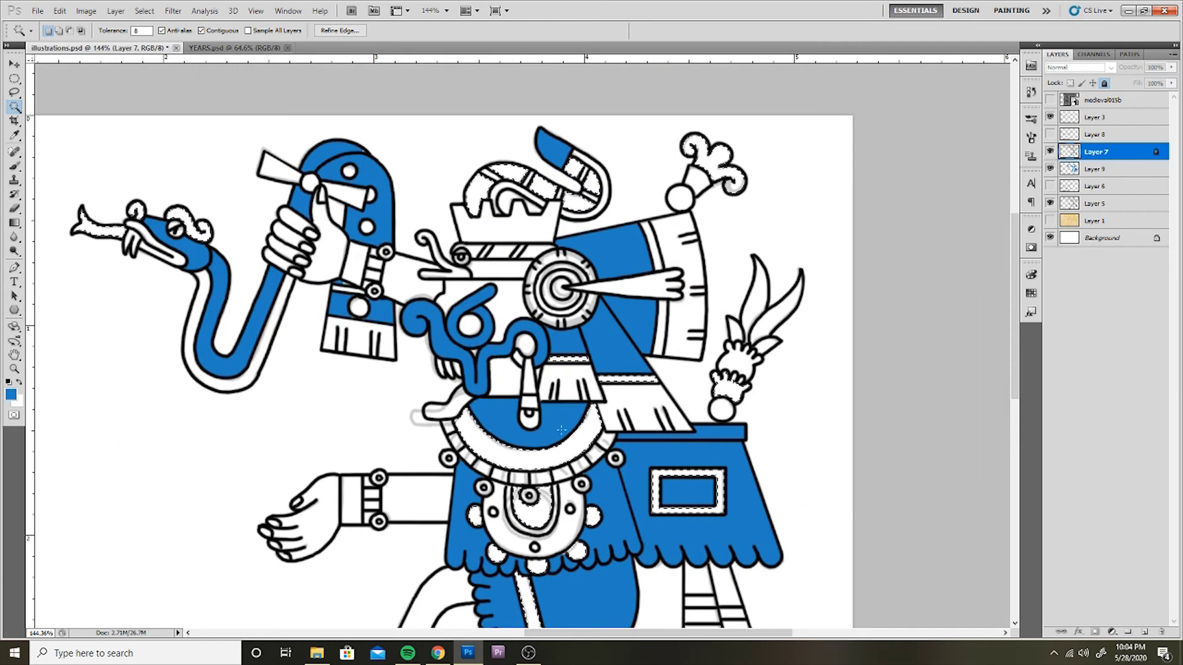
- Fill the selected areas flat red with the Brush on the colour layer
{"action": "key", "text": "b"}
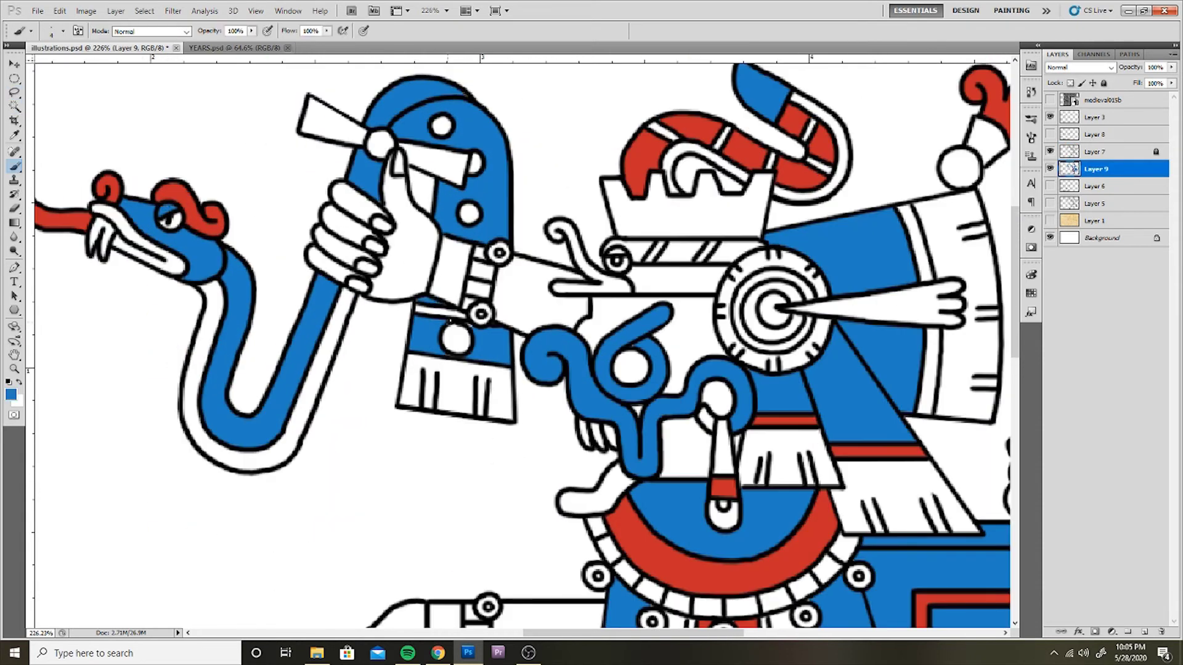
{"action": "scroll", "coordinate": [455, 321], "scroll_direction": "down", "scroll_amount": 2}
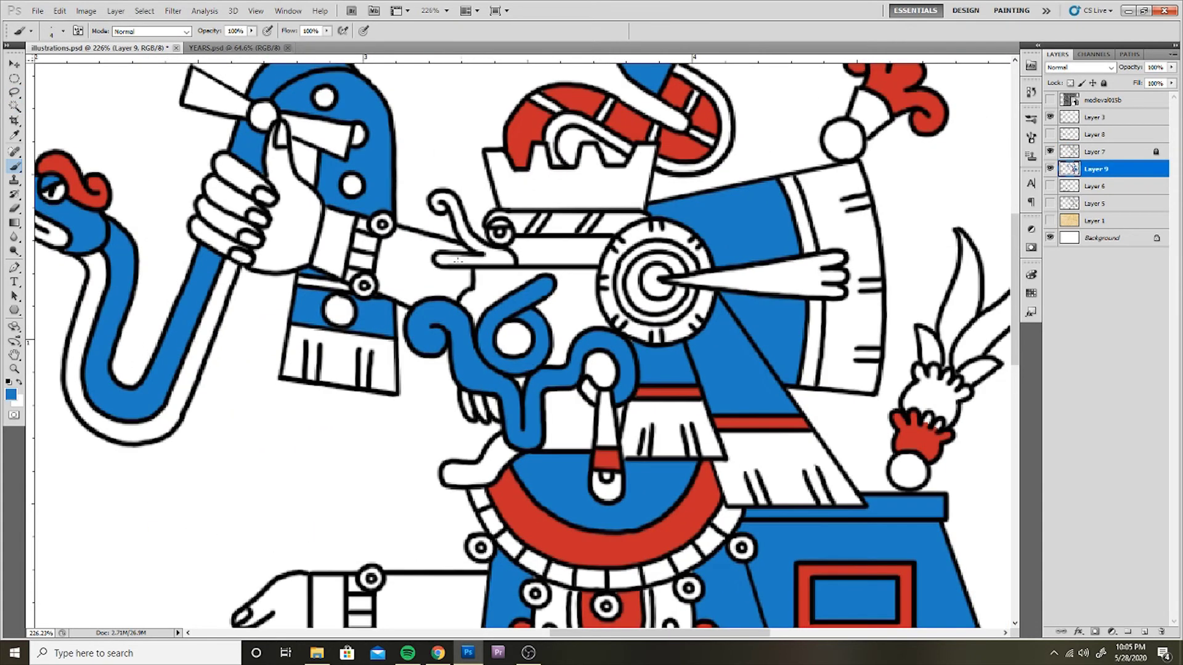
{"action": "scroll", "coordinate": [455, 320], "scroll_direction": "down", "scroll_amount": 3}
{"action": "scroll", "coordinate": [454, 320], "scroll_direction": "down", "scroll_amount": 3}
- Return to the Magic Wand on the line-art layer to pick the next areas
{"action": "left_click", "coordinate": [14, 106]}
{"action": "left_click", "coordinate": [1127, 154]}
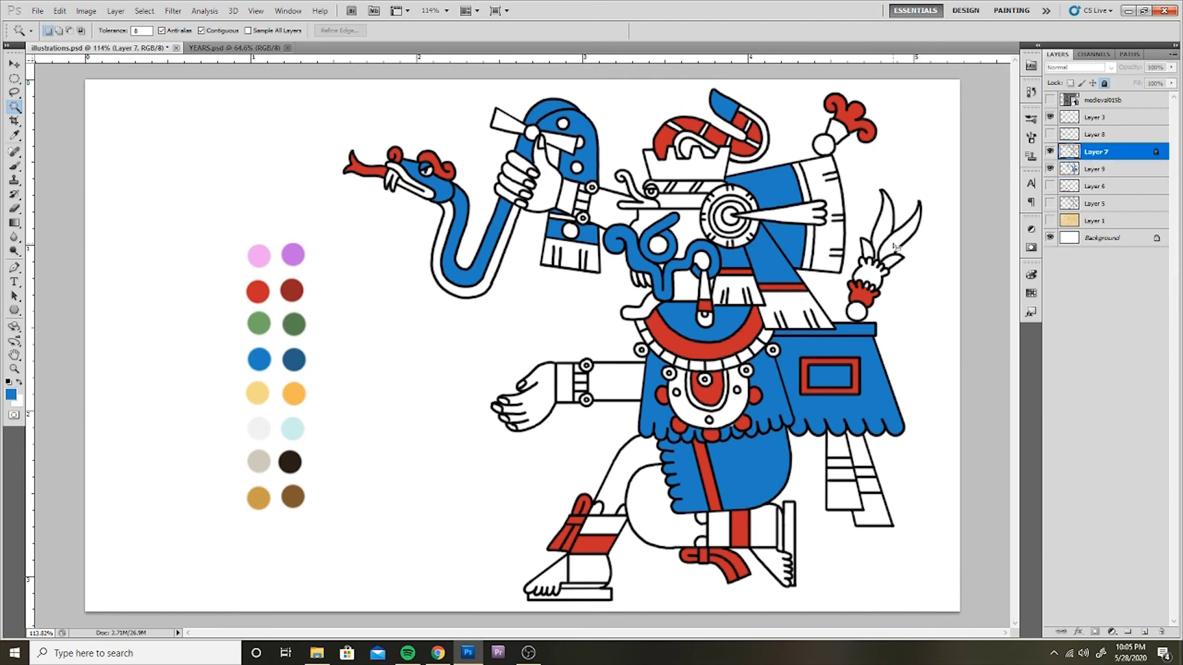
{"action": "scroll", "coordinate": [728, 99], "scroll_direction": "up", "scroll_amount": 3}
{"action": "scroll", "coordinate": [727, 98], "scroll_direction": "up", "scroll_amount": 2}
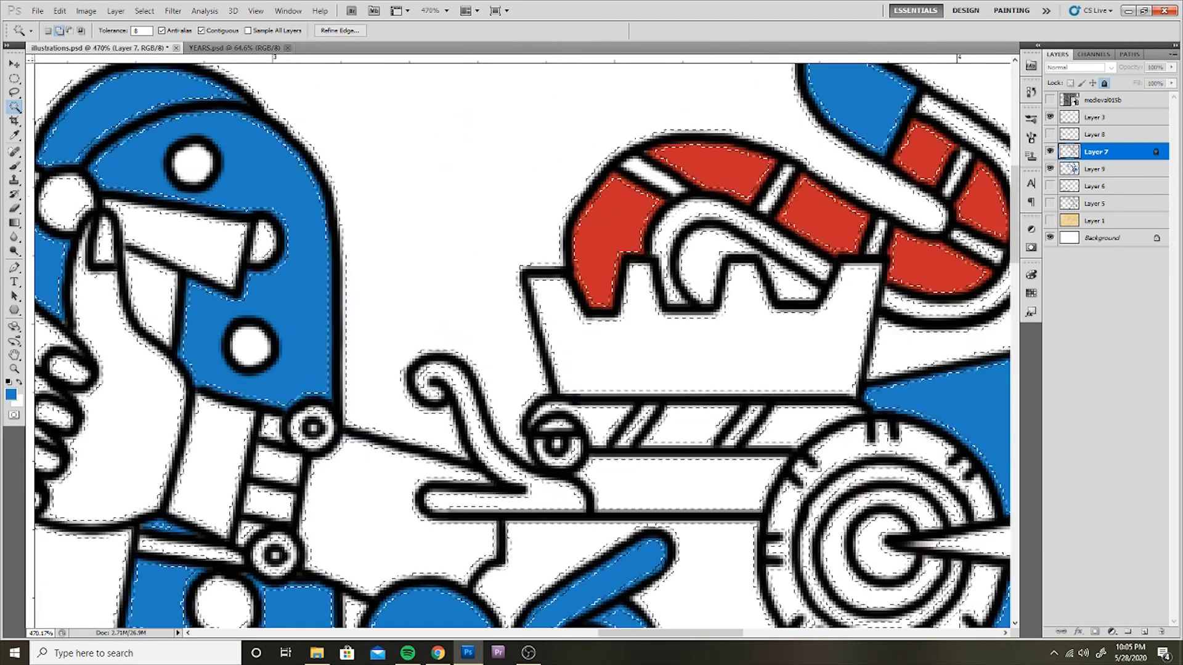
{"action": "scroll", "coordinate": [727, 98], "scroll_direction": "up", "scroll_amount": 1}
{"action": "scroll", "coordinate": [763, 410], "scroll_direction": "down", "scroll_amount": 4}
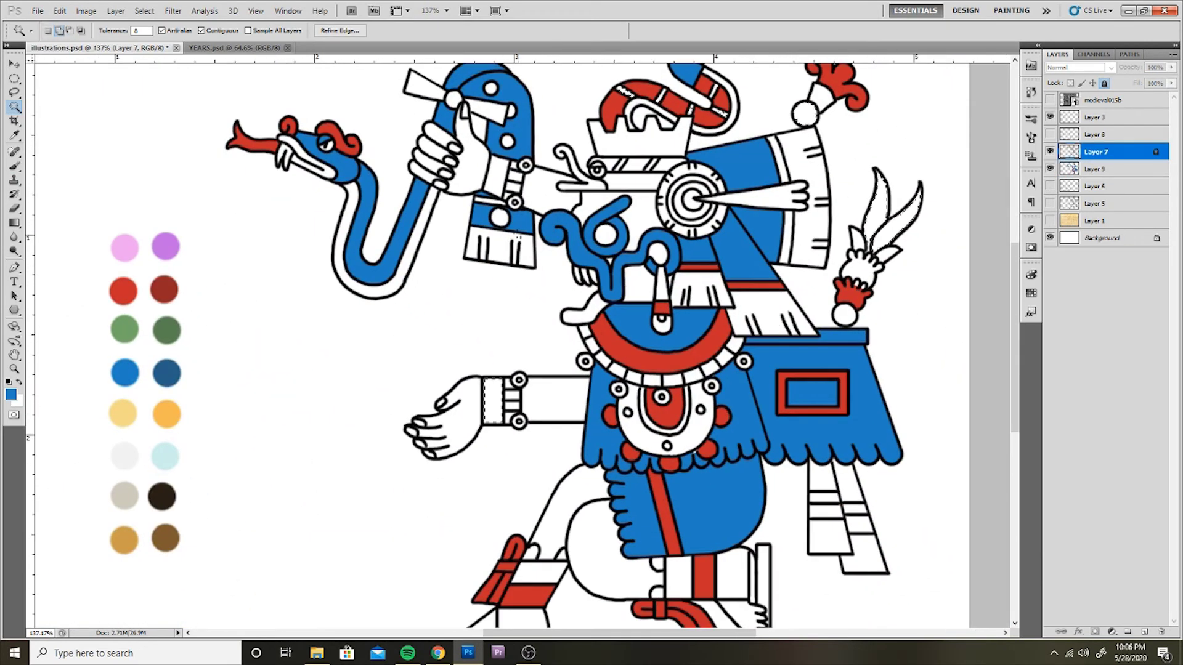
{"action": "scroll", "coordinate": [763, 409], "scroll_direction": "down", "scroll_amount": 1}
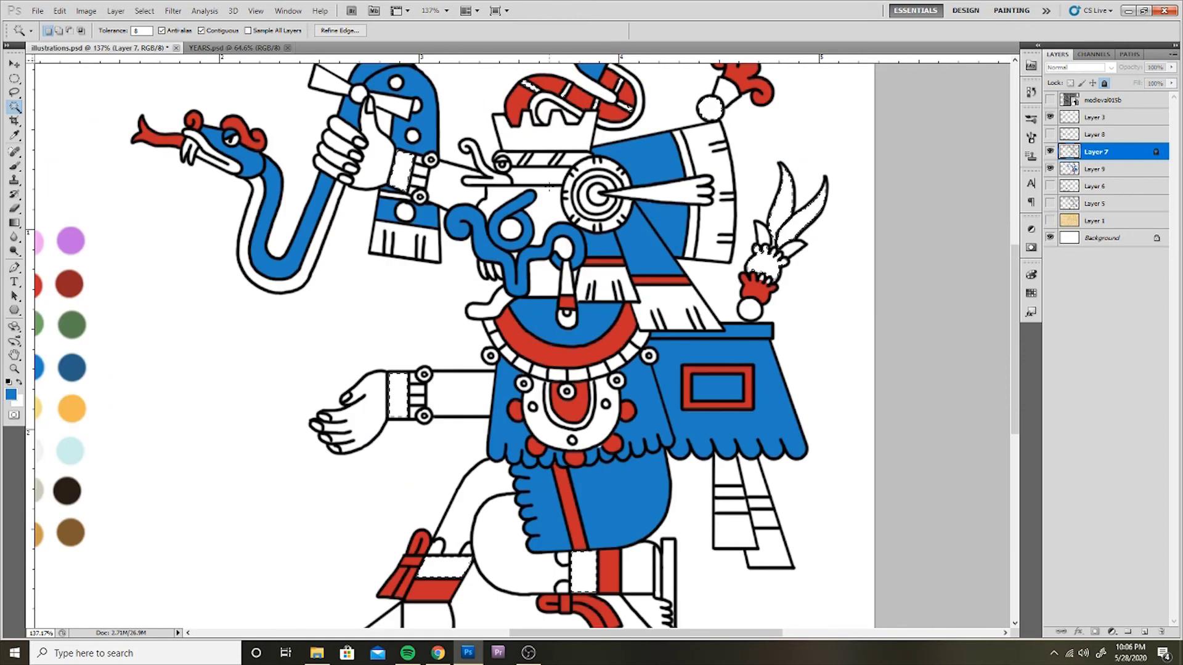
- Fill the selected feathers, wrist and leg bands green, including the thin headdress stripes
{"action": "key", "text": "b"}
{"action": "left_click", "coordinate": [1109, 168]}
{"action": "key", "text": "alt+BackSpace"}
{"action": "scroll", "coordinate": [804, 339], "scroll_direction": "up", "scroll_amount": 1}
{"action": "scroll", "coordinate": [804, 339], "scroll_direction": "up", "scroll_amount": 1}
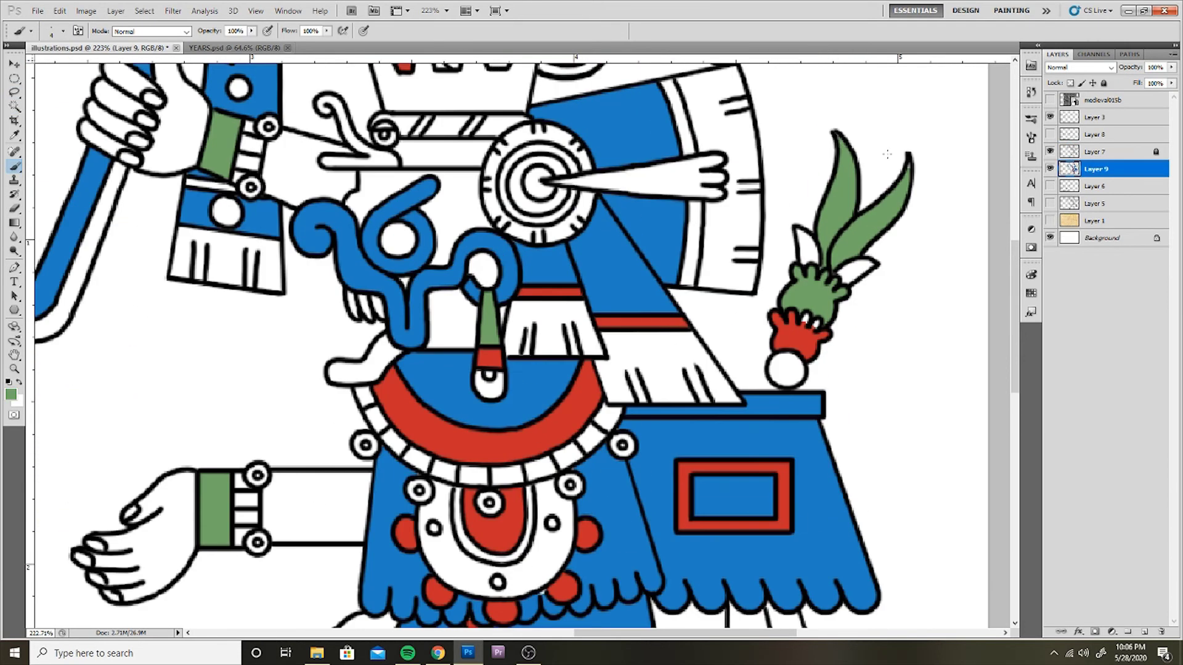
{"action": "left_click", "coordinate": [804, 339], "text": "alt"}
- Magic Wand-select the serpent's underside band on the line-art layer
{"action": "scroll", "coordinate": [929, 335], "scroll_direction": "up", "scroll_amount": 1}
{"action": "scroll", "coordinate": [929, 336], "scroll_direction": "up", "scroll_amount": 3}
{"action": "scroll", "coordinate": [929, 336], "scroll_direction": "down", "scroll_amount": 1}
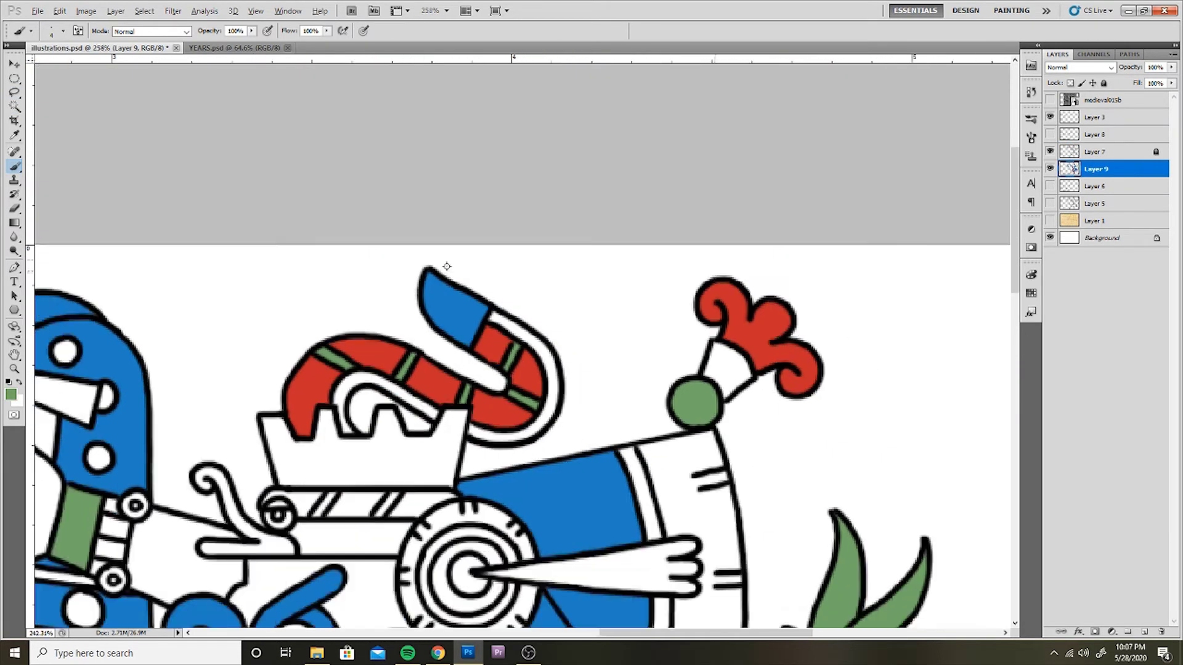
{"action": "scroll", "coordinate": [929, 336], "scroll_direction": "down", "scroll_amount": 2}
{"action": "scroll", "coordinate": [468, 341], "scroll_direction": "up", "scroll_amount": 2}
{"action": "scroll", "coordinate": [468, 342], "scroll_direction": "down", "scroll_amount": 2}
{"action": "scroll", "coordinate": [468, 342], "scroll_direction": "up", "scroll_amount": 1}
{"action": "key", "text": "w"}
{"action": "left_click", "coordinate": [1120, 162]}
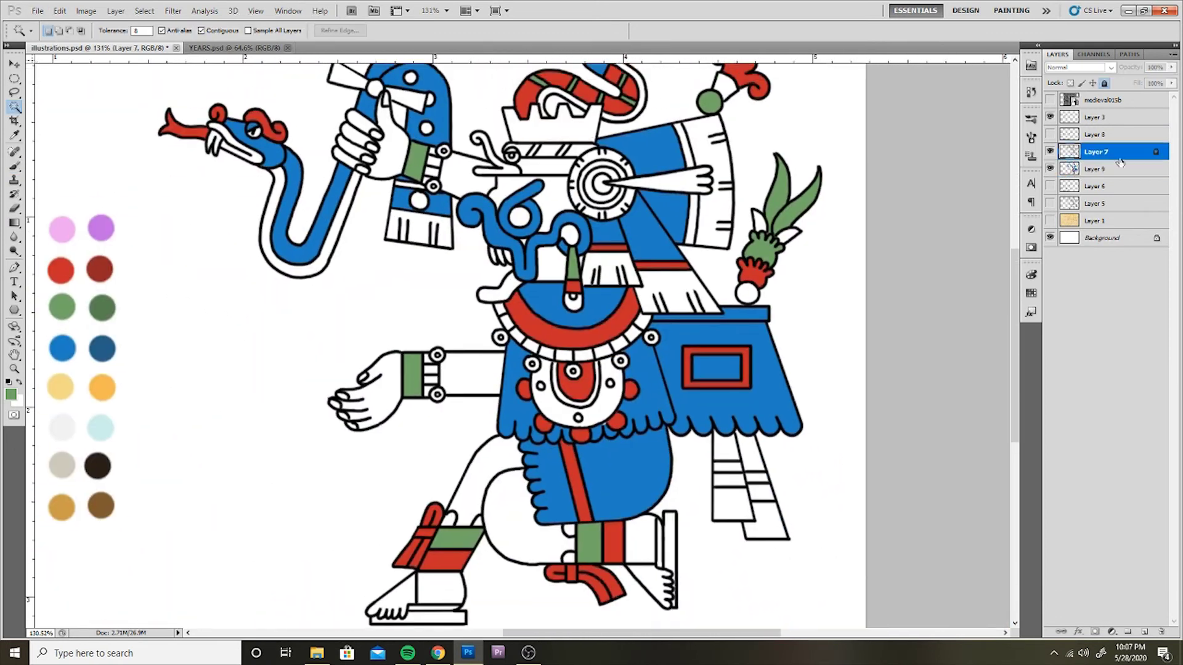
{"action": "left_click", "coordinate": [269, 216], "text": "shift"}
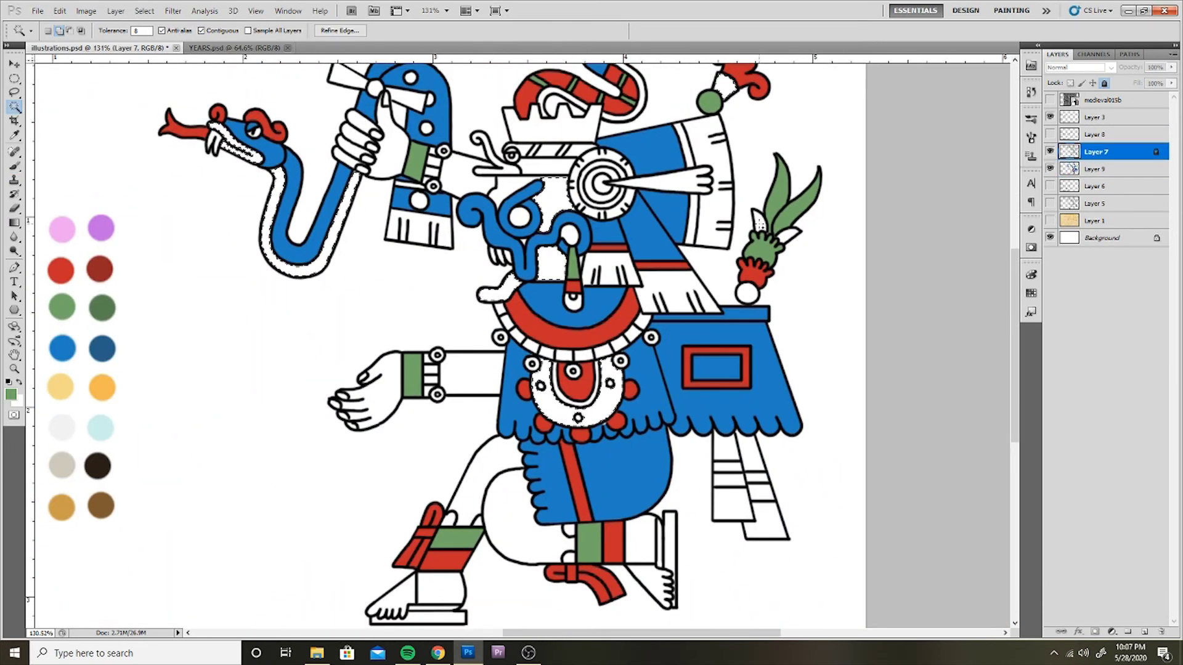
{"action": "scroll", "coordinate": [607, 432], "scroll_direction": "down", "scroll_amount": 1}
{"action": "scroll", "coordinate": [608, 432], "scroll_direction": "up", "scroll_amount": 1}
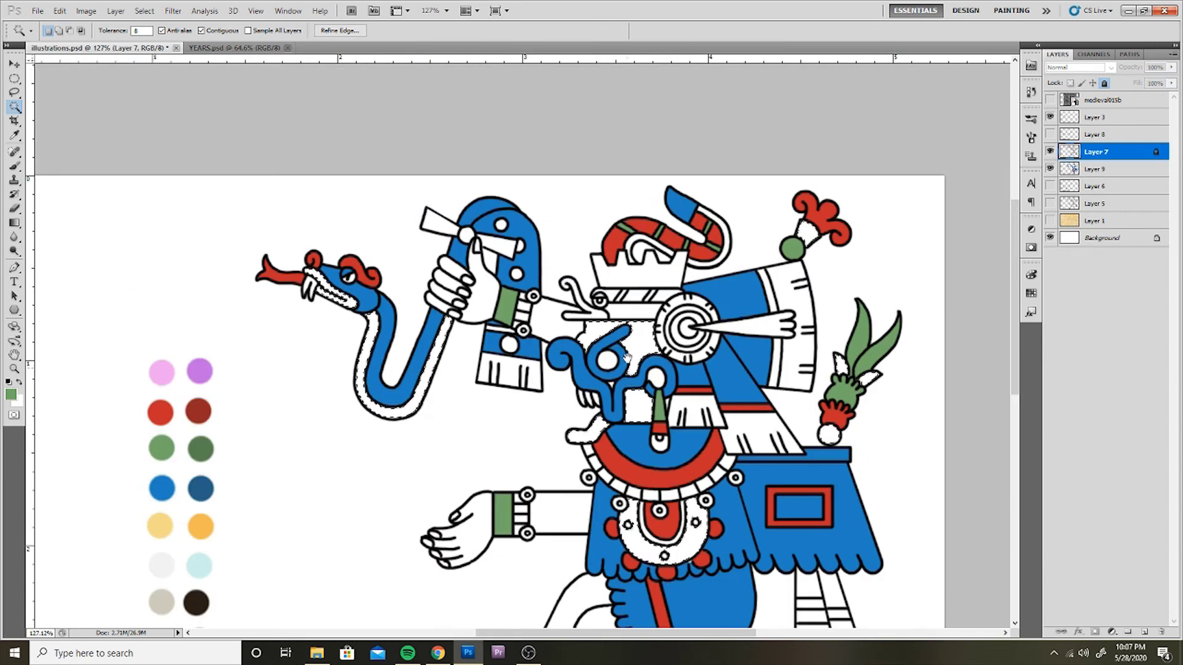
- Fill the serpent's underside, face and pendant pale yellow on the colour layer
{"action": "key", "text": "b"}
{"action": "left_click", "coordinate": [159, 522], "text": "alt"}
{"action": "key", "text": "alt+bracketleft"}
{"action": "key", "text": "alt+BackSpace"}
{"action": "scroll", "coordinate": [684, 266], "scroll_direction": "up", "scroll_amount": 2}
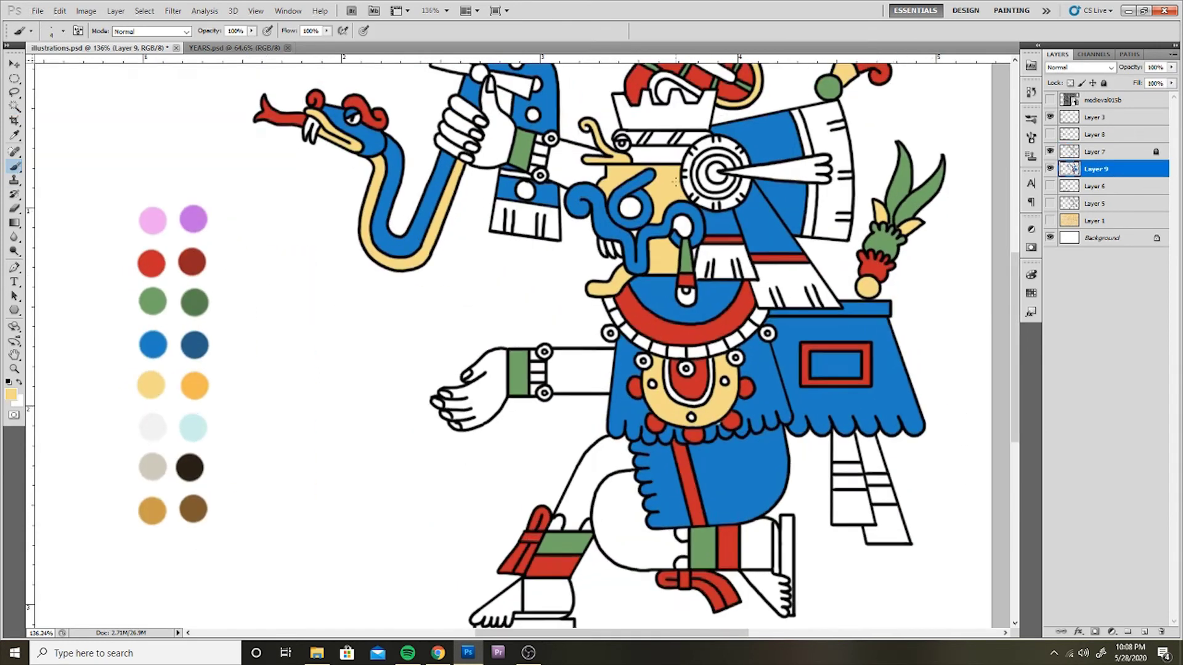
{"action": "scroll", "coordinate": [684, 266], "scroll_direction": "up", "scroll_amount": 2}
{"action": "scroll", "coordinate": [684, 269], "scroll_direction": "down", "scroll_amount": 5}
{"action": "scroll", "coordinate": [610, 390], "scroll_direction": "up", "scroll_amount": 4}
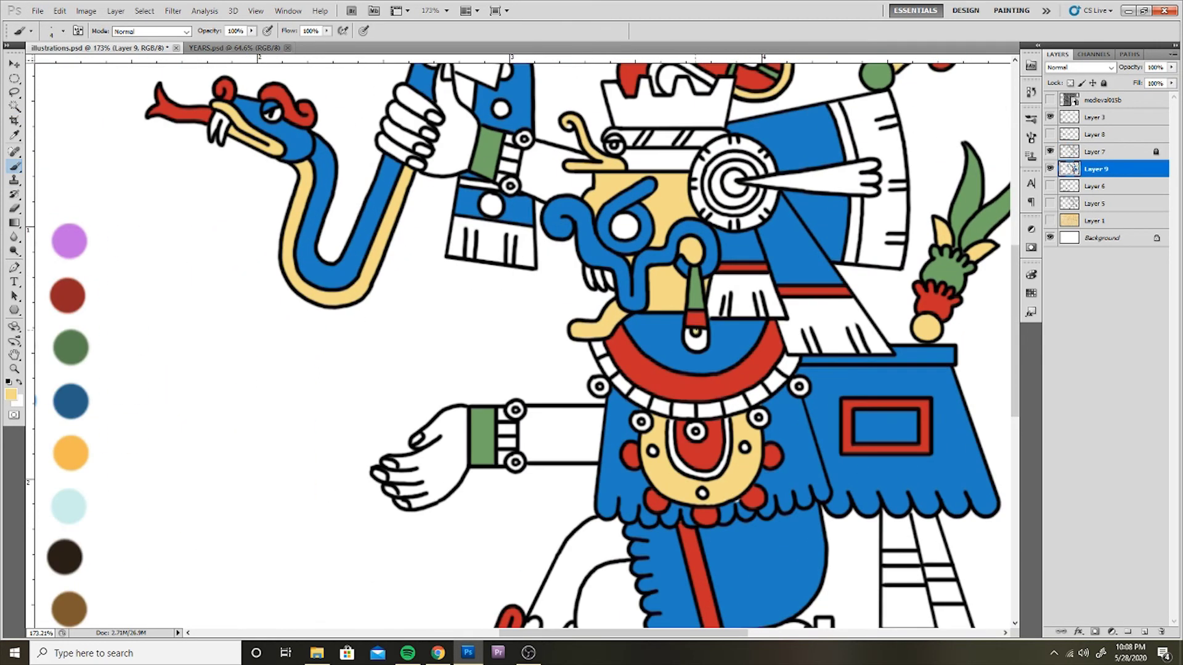
- Select the small rings and fill them yellow in a second pass
{"action": "key", "text": "w"}
{"action": "key", "text": "alt+bracketright"}
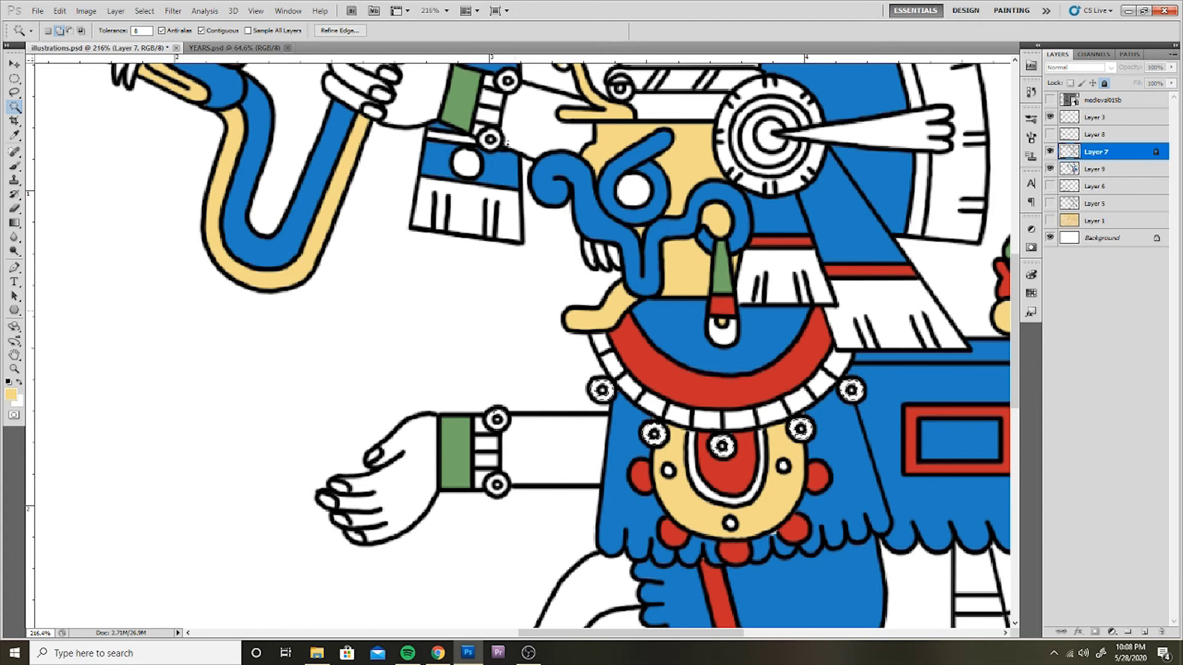
{"action": "key", "text": "alt+bracketleft"}
{"action": "key", "text": "alt+BackSpace"}
{"action": "key", "text": "b"}
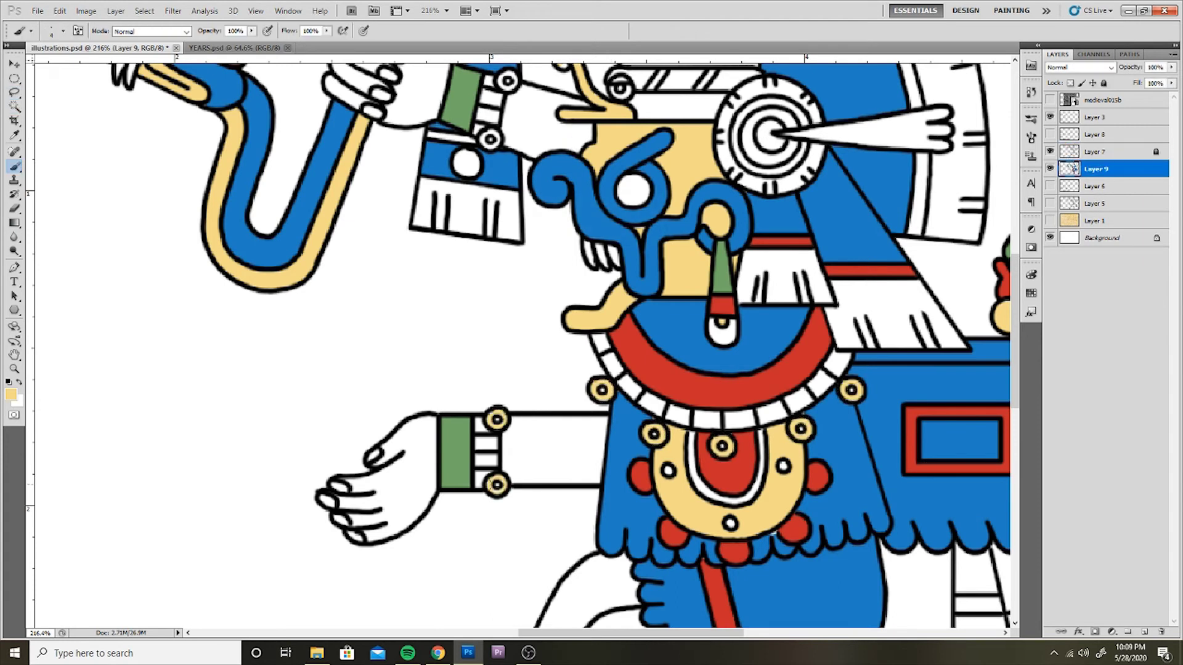
{"action": "left_click_drag", "start_coordinate": [576, 222], "coordinate": [486, 548]}
{"action": "scroll", "coordinate": [472, 390], "scroll_direction": "down", "scroll_amount": 5}
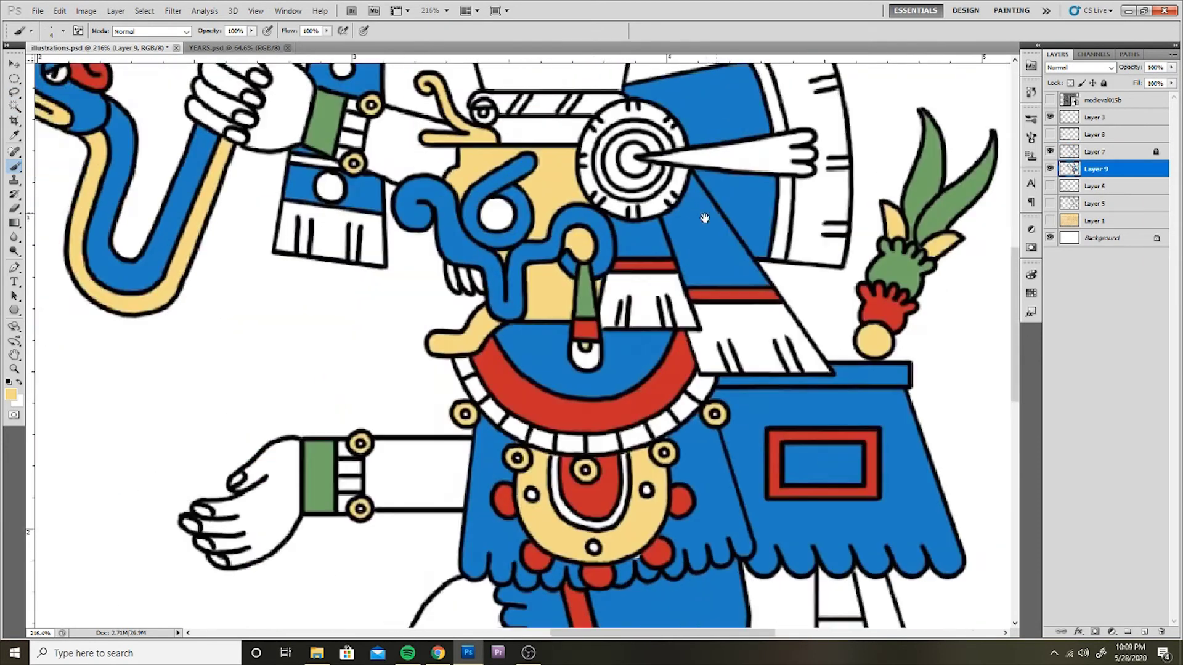
- Reset colours to default black and return to the line-art layer to add more areas
{"action": "key", "text": "alt+bracketright"}
{"action": "key", "text": "d"}
{"action": "scroll", "coordinate": [490, 306], "scroll_direction": "up", "scroll_amount": 1}
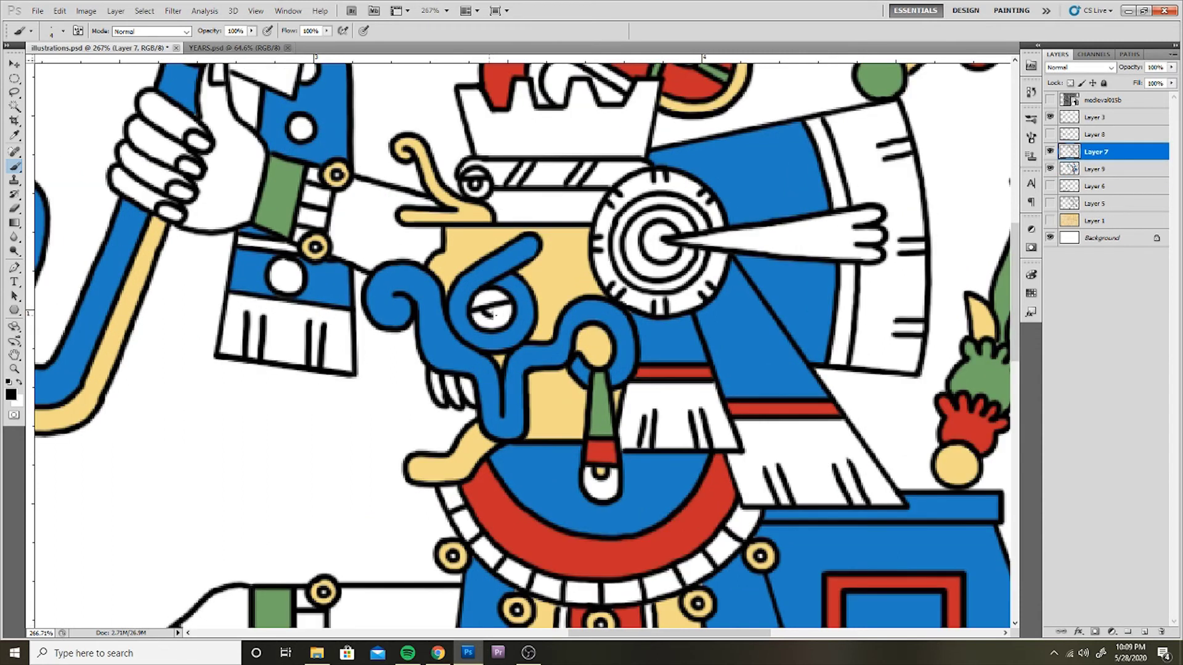
{"action": "scroll", "coordinate": [493, 314], "scroll_direction": "down", "scroll_amount": 2}
{"action": "key", "text": "alt+bracketleft"}
{"action": "scroll", "coordinate": [493, 314], "scroll_direction": "down", "scroll_amount": 2}
{"action": "key", "text": "alt+bracketright"}
- Select the arms, hands and legs and fill them pink, then deselect
{"action": "key", "text": "w"}
{"action": "left_click", "coordinate": [616, 388]}
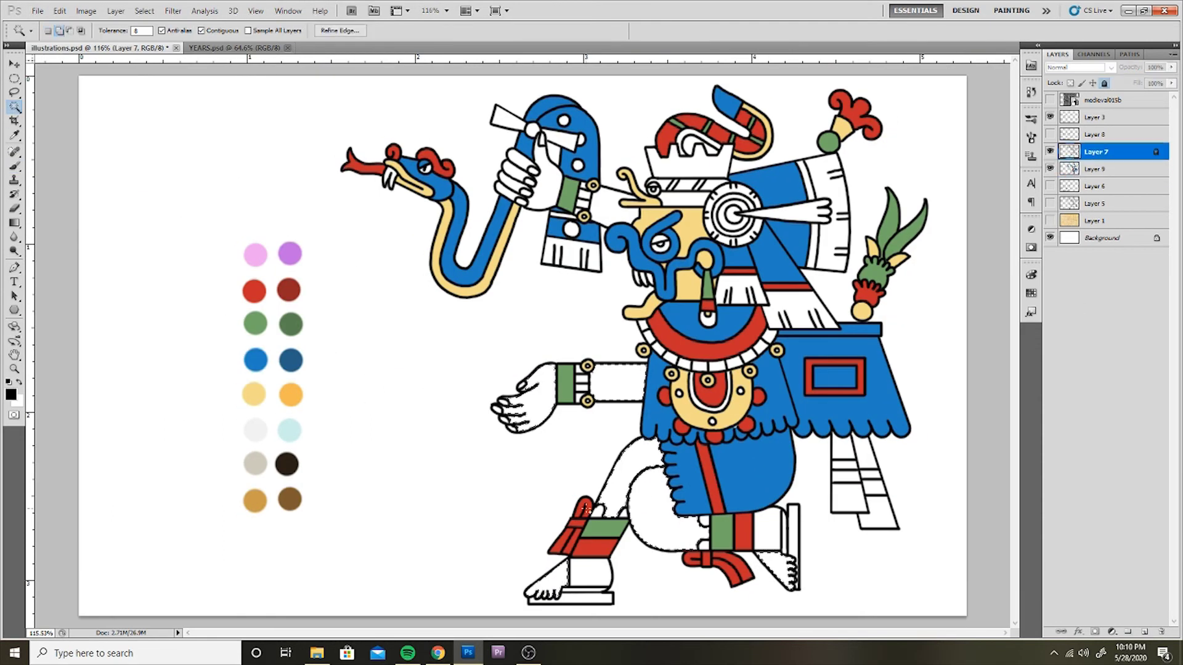
{"action": "left_click", "coordinate": [518, 173], "text": "shift"}
{"action": "key", "text": "b"}
{"action": "left_click", "coordinate": [255, 254], "text": "alt"}
{"action": "left_click", "coordinate": [1097, 168]}
{"action": "key", "text": "alt+BackSpace"}
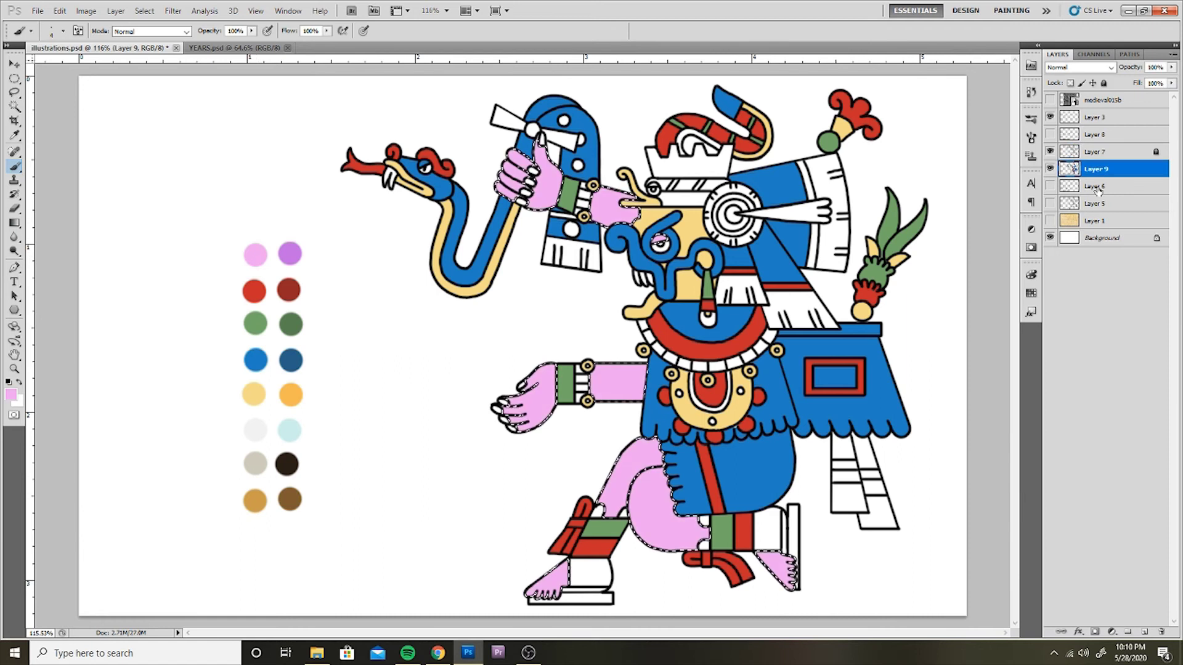
{"action": "key", "text": "w"}
{"action": "key", "text": "ctrl+d"}
- Fill the serpent staff's dots and sole dark brown
{"action": "scroll", "coordinate": [746, 133], "scroll_direction": "up", "scroll_amount": 2}
{"action": "key", "text": "alt+bracketright"}
{"action": "scroll", "coordinate": [745, 133], "scroll_direction": "up", "scroll_amount": 3}
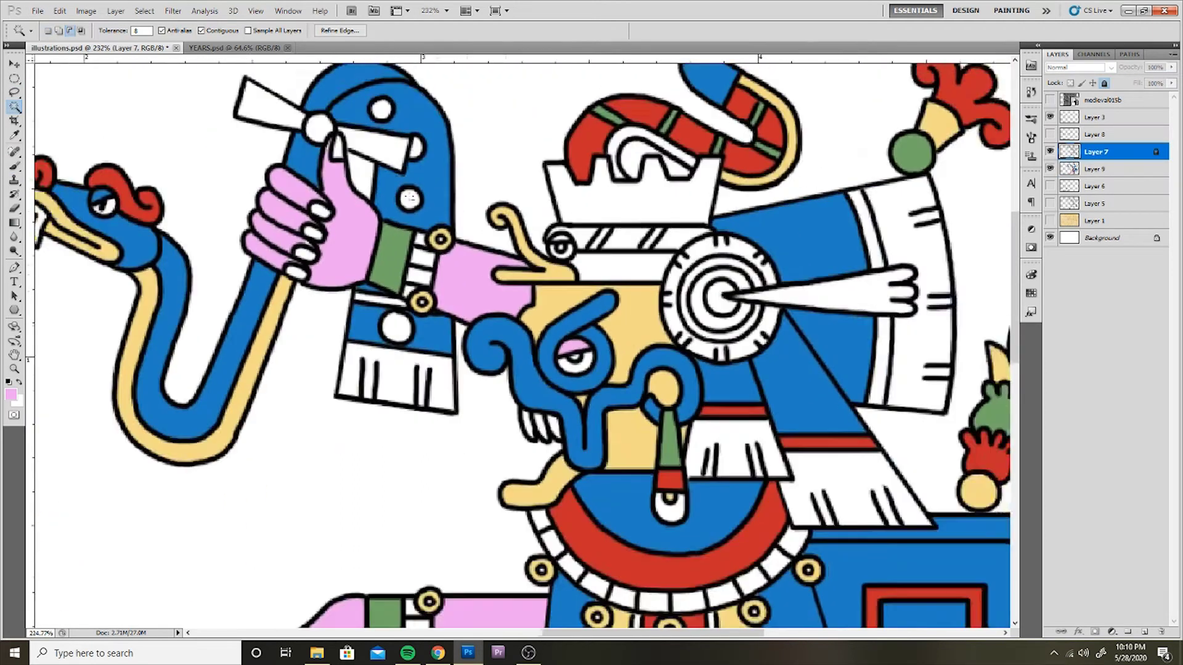
{"action": "scroll", "coordinate": [408, 192], "scroll_direction": "down", "scroll_amount": 2}
{"action": "scroll", "coordinate": [408, 192], "scroll_direction": "down", "scroll_amount": 2}
{"action": "key", "text": "b"}
{"action": "left_click", "coordinate": [278, 468], "text": "alt"}
{"action": "left_click", "coordinate": [1097, 169]}
{"action": "key", "text": "alt+BackSpace"}
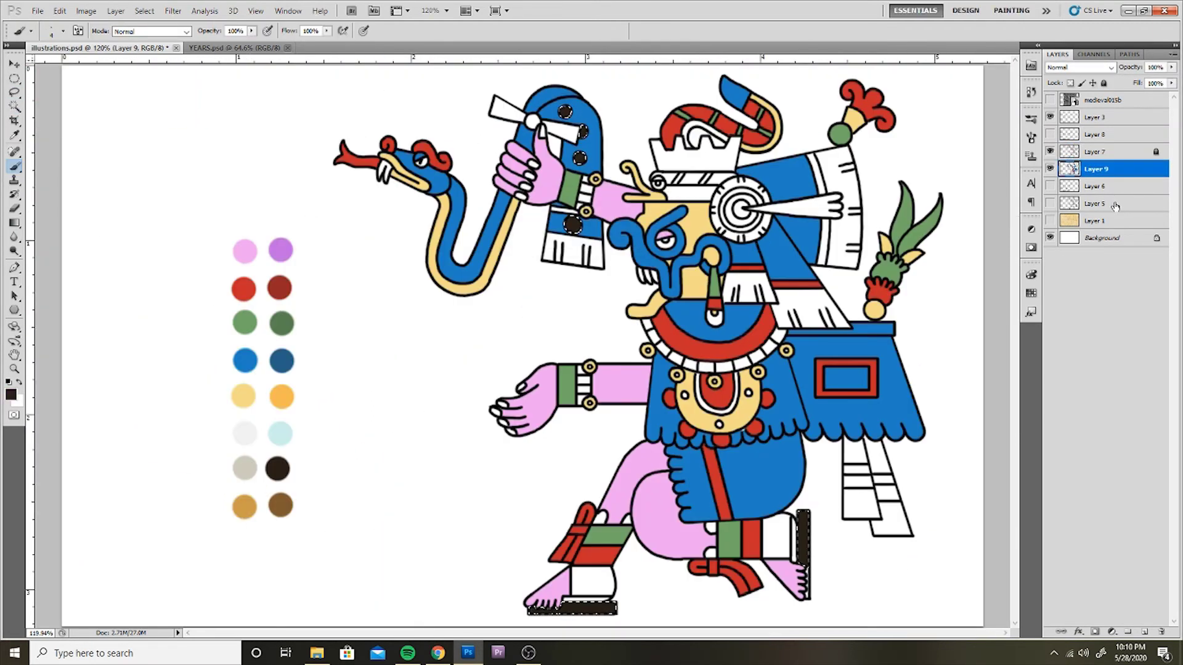
{"action": "key", "text": "ctrl+d"}
- Select the white crown and eye-disc and fill them blue
{"action": "scroll", "coordinate": [797, 411], "scroll_direction": "up", "scroll_amount": 2}
{"action": "scroll", "coordinate": [797, 412], "scroll_direction": "down", "scroll_amount": 2}
{"action": "scroll", "coordinate": [798, 412], "scroll_direction": "up", "scroll_amount": 1}
{"action": "mouse_move", "coordinate": [943, 364]}
{"action": "left_mouse_down"}
{"action": "mouse_move", "coordinate": [797, 411]}
{"action": "mouse_move", "coordinate": [792, 431]}
{"action": "left_mouse_up"}
{"action": "key", "text": "w"}
{"action": "key", "text": "alt+bracketright"}
{"action": "left_click", "coordinate": [730, 546]}
{"action": "scroll", "coordinate": [577, 212], "scroll_direction": "up", "scroll_amount": 1}
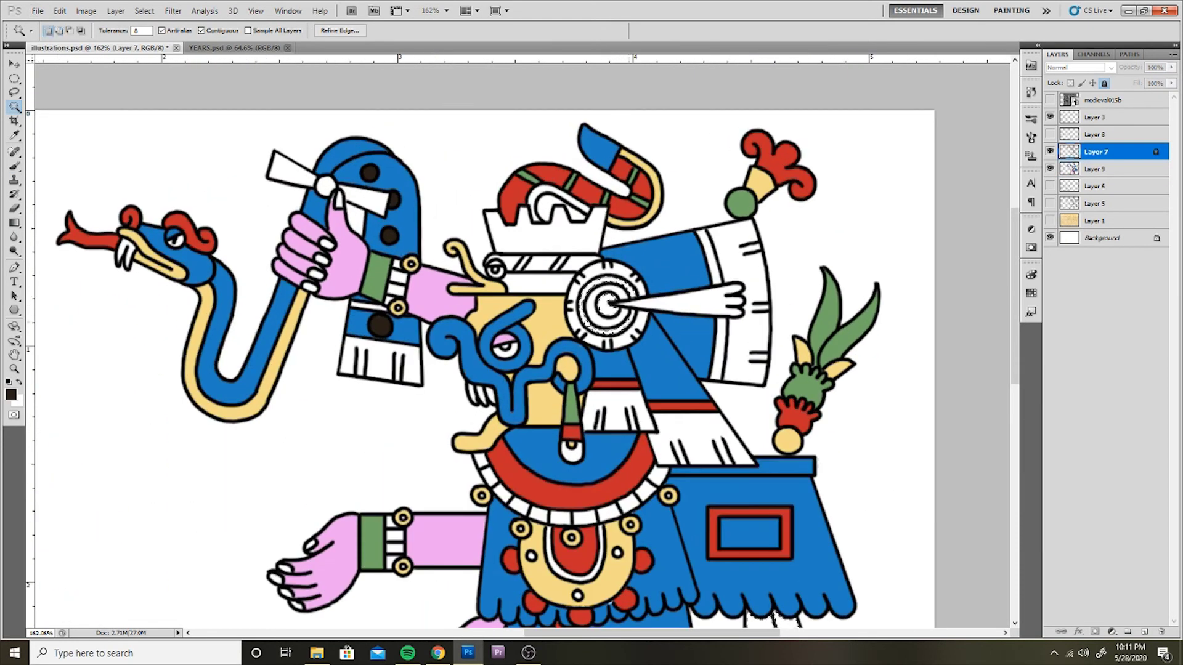
{"action": "key", "text": "b"}
{"action": "key", "text": "Delete"}
{"action": "key", "text": "ctrl+d"}
{"action": "key", "text": "alt+bracketleft"}
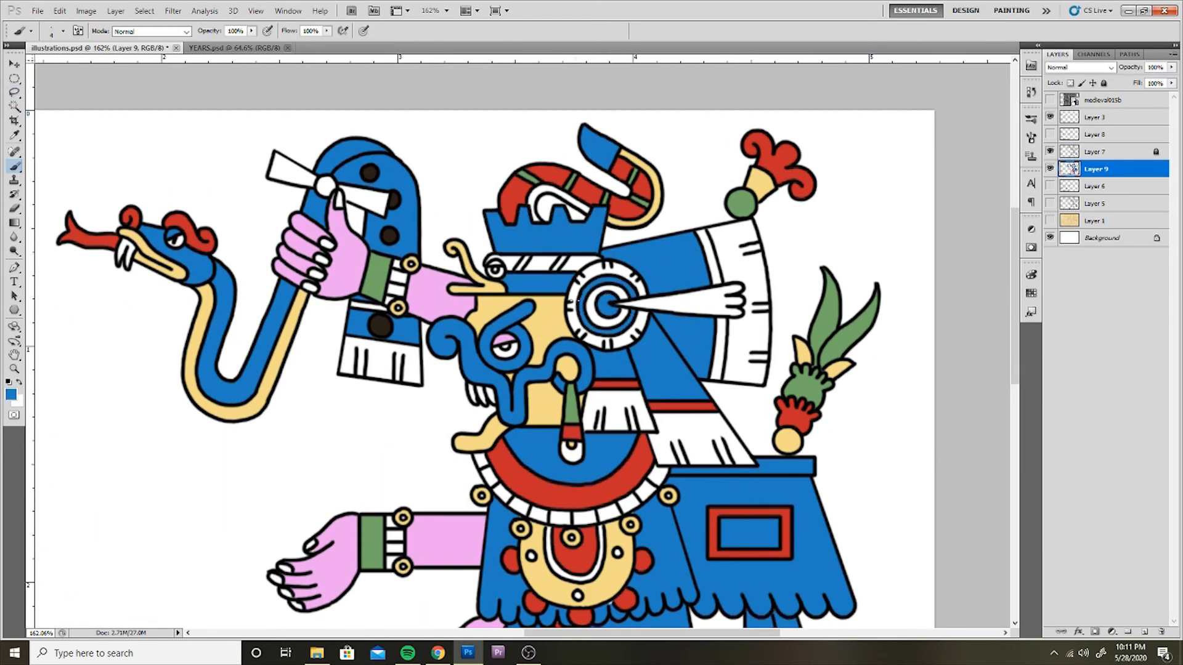
- Select the white crest inside the headdress and fill it pale yellow
{"action": "scroll", "coordinate": [347, 166], "scroll_direction": "up", "scroll_amount": 1}
{"action": "left_click", "coordinate": [326, 249], "text": "alt"}
{"action": "scroll", "coordinate": [327, 250], "scroll_direction": "down", "scroll_amount": 1}
{"action": "key", "text": "w"}
{"action": "key", "text": "alt+bracketright"}
{"action": "left_click", "coordinate": [573, 210]}
{"action": "key", "text": "b"}
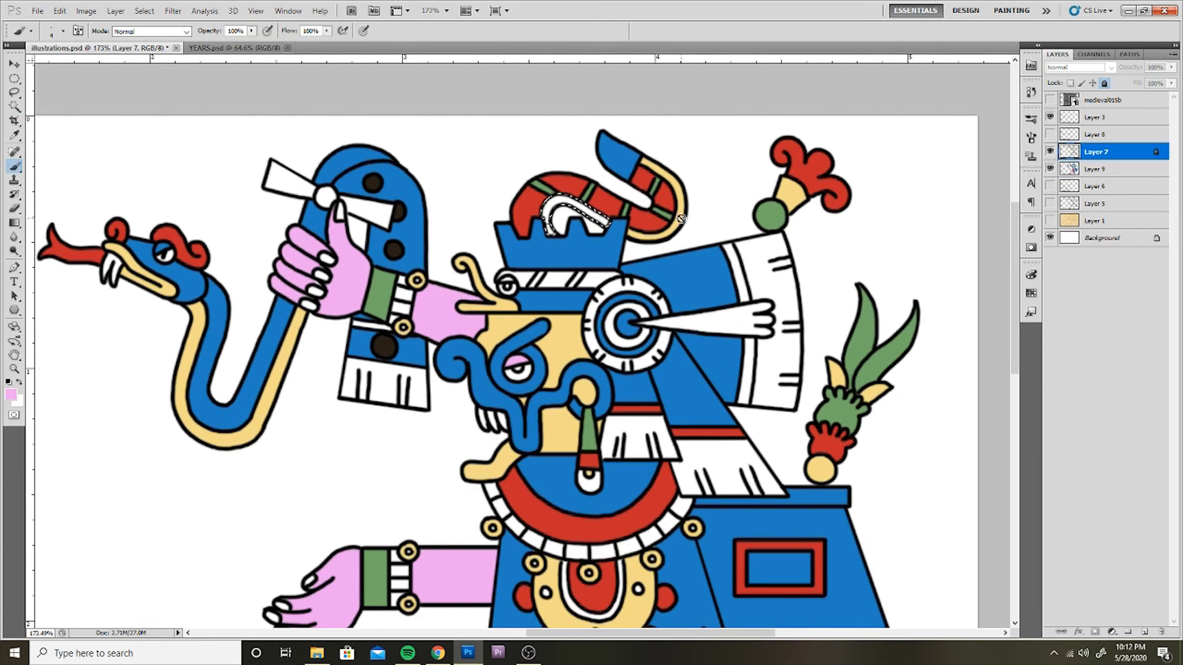
{"action": "key", "text": "alt+bracketleft"}
- Return to the line-art layer and pan to the lower part of the figure
{"action": "key", "text": "w"}
{"action": "key", "text": "alt+bracketright"}
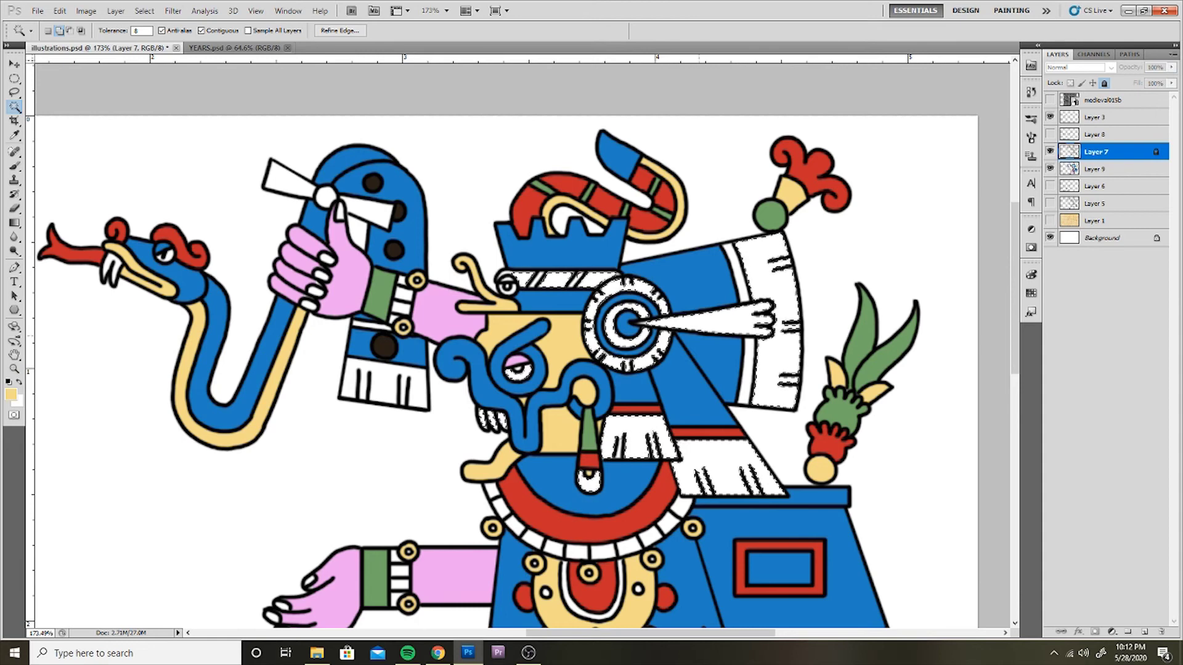
{"action": "scroll", "coordinate": [793, 277], "scroll_direction": "down", "scroll_amount": 2}
{"action": "left_click_drag", "start_coordinate": [431, 369], "coordinate": [365, 276]}
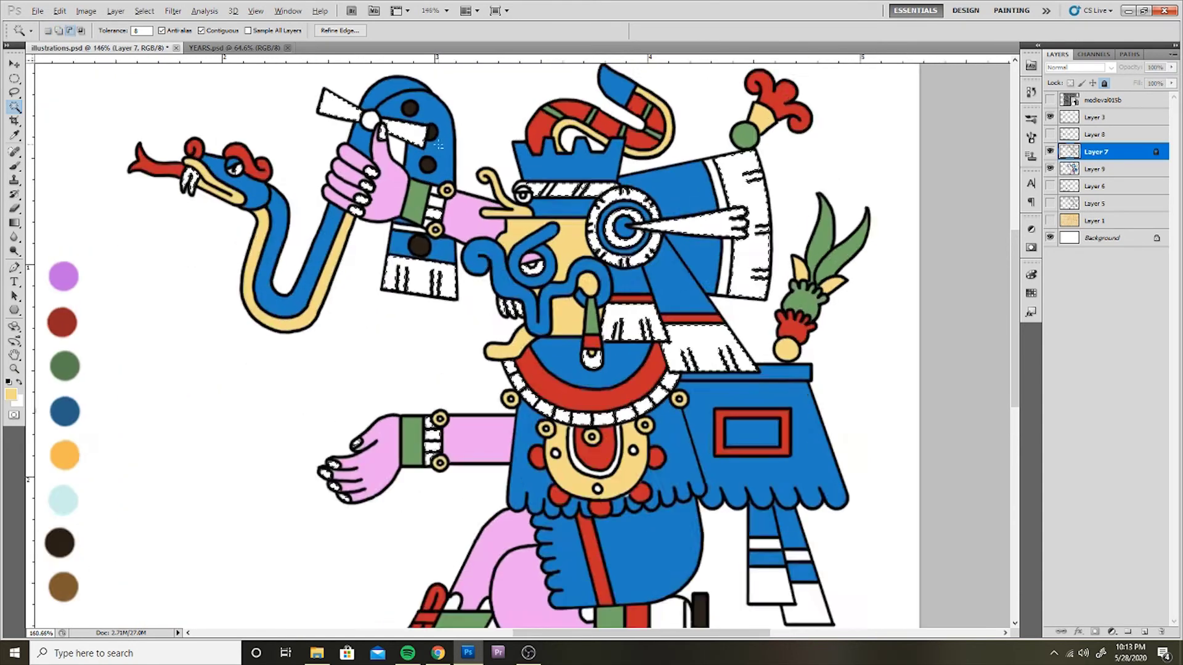
{"action": "scroll", "coordinate": [524, 345], "scroll_direction": "down", "scroll_amount": 1}
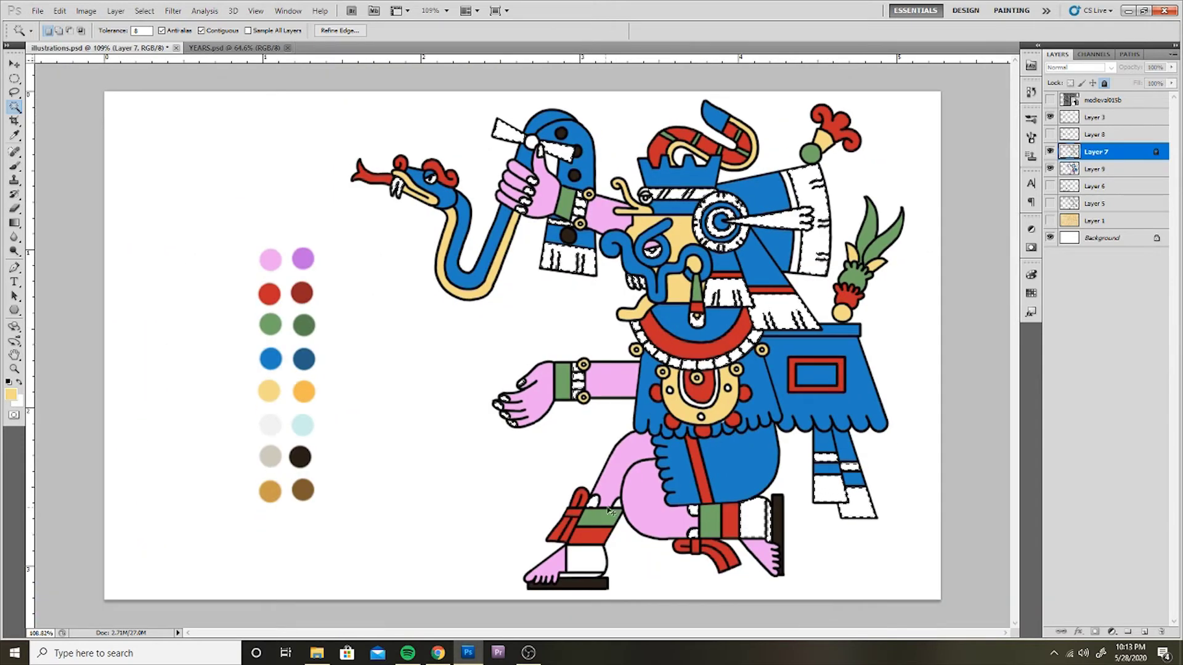
{"action": "scroll", "coordinate": [523, 345], "scroll_direction": "up", "scroll_amount": 1}
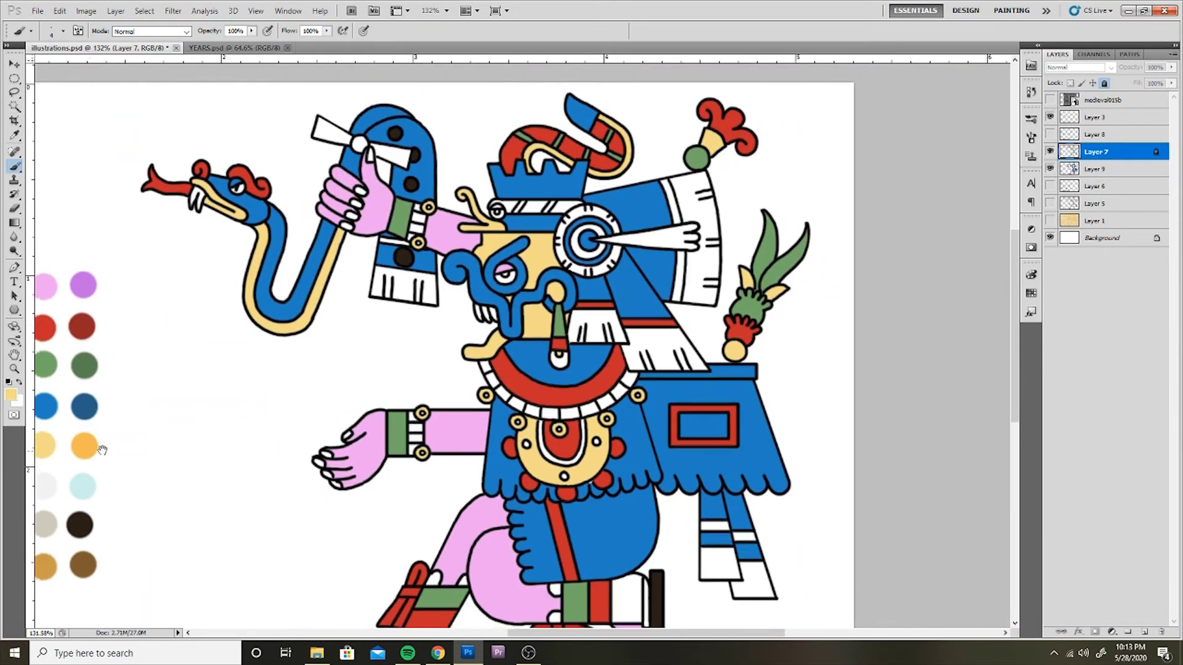
{"action": "scroll", "coordinate": [841, 210], "scroll_direction": "left", "scroll_amount": 3}
- Paint red stripes on the white fringed cloth with the Brush on Layer 9
{"action": "left_click", "coordinate": [718, 259]}
{"action": "key", "text": "b"}
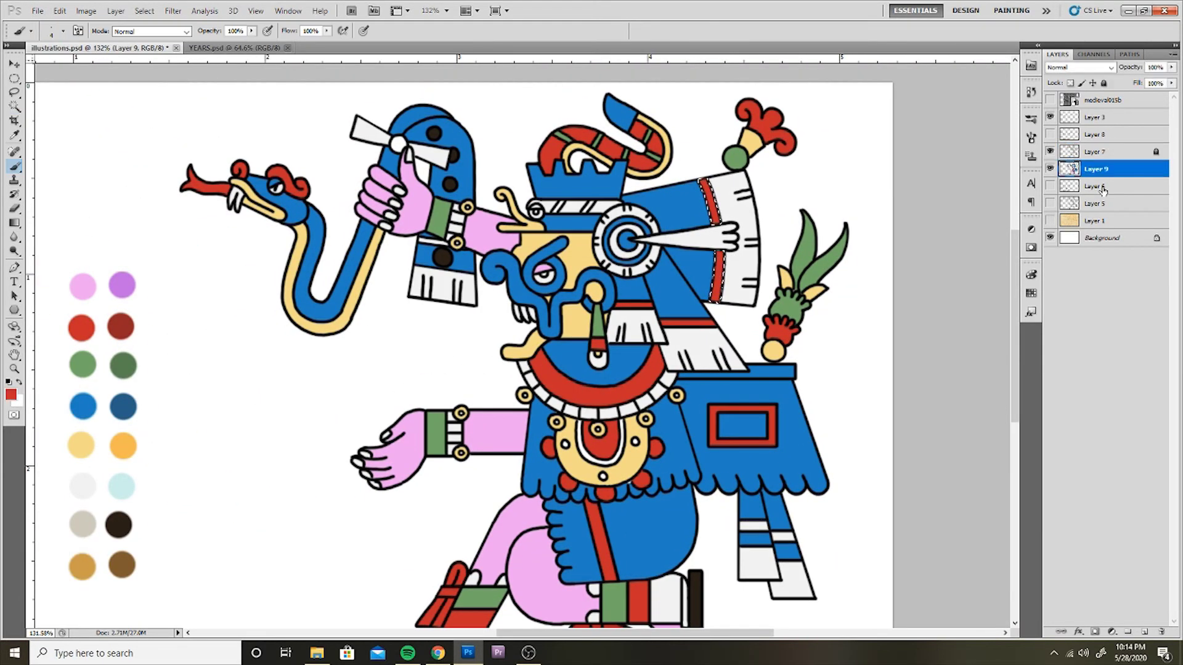
{"action": "left_click", "coordinate": [622, 453], "text": "ctrl"}
{"action": "scroll", "coordinate": [627, 455], "scroll_direction": "up", "scroll_amount": 1}
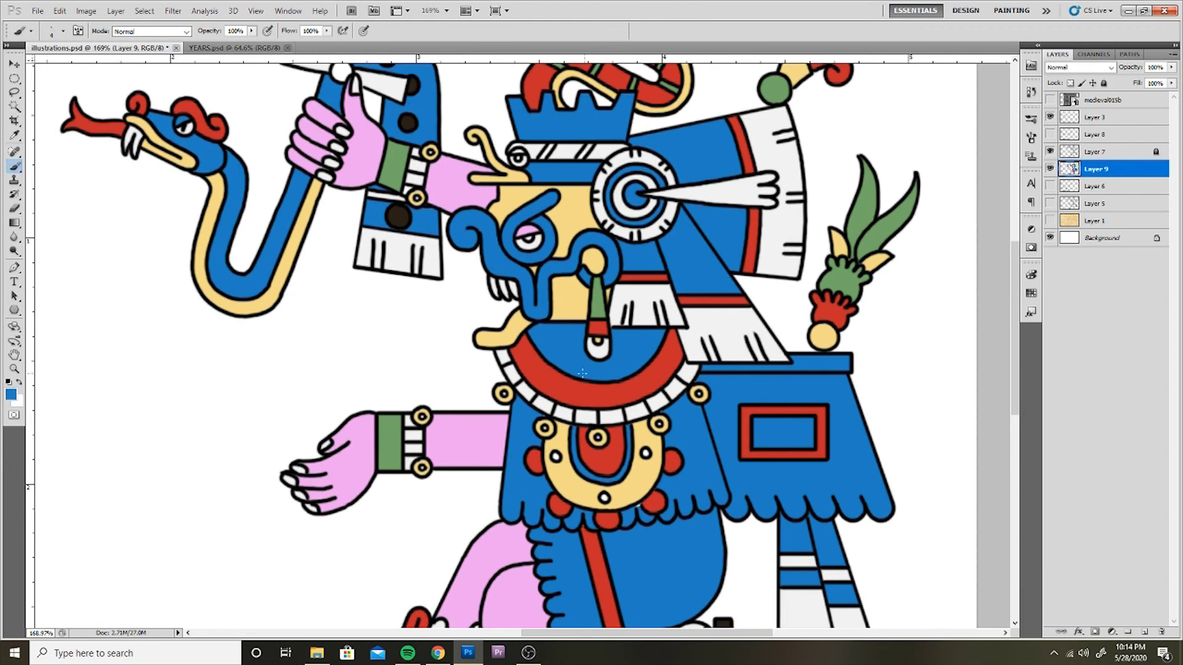
{"action": "scroll", "coordinate": [582, 373], "scroll_direction": "up", "scroll_amount": 1}
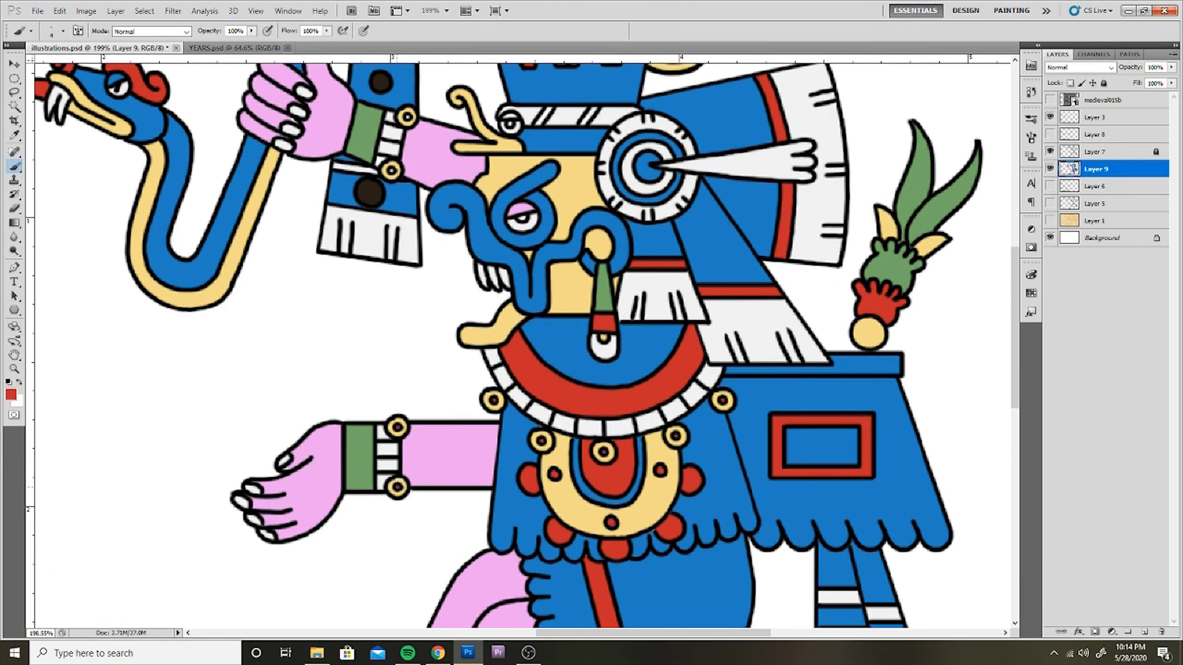
{"action": "scroll", "coordinate": [582, 373], "scroll_direction": "down", "scroll_amount": 3}
{"action": "scroll", "coordinate": [582, 374], "scroll_direction": "down", "scroll_amount": 2}
{"action": "scroll", "coordinate": [582, 373], "scroll_direction": "up", "scroll_amount": 2}
- Create Layer 10 above Background and fill it purple as a backdrop
{"action": "scroll", "coordinate": [583, 373], "scroll_direction": "down", "scroll_amount": 2}
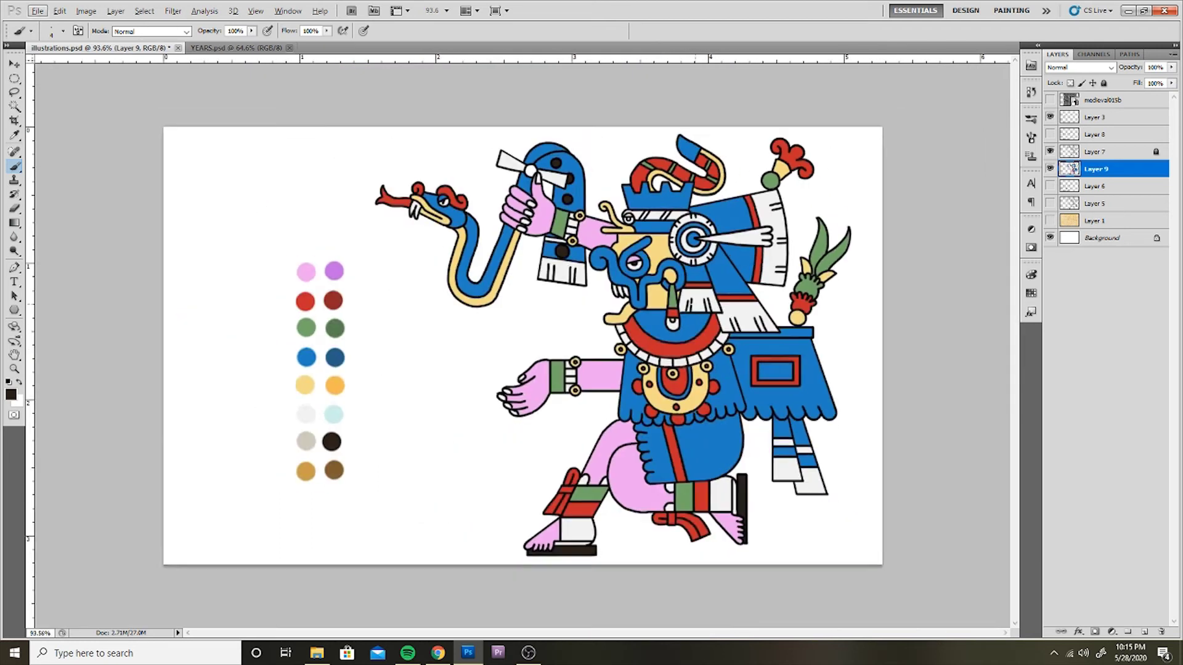
{"action": "left_click", "coordinate": [1103, 238]}
{"action": "left_click", "coordinate": [1144, 633]}
{"action": "left_click", "coordinate": [334, 271], "text": "alt"}
{"action": "key", "text": "alt+BackSpace"}
{"action": "scroll", "coordinate": [675, 173], "scroll_direction": "up", "scroll_amount": 5}
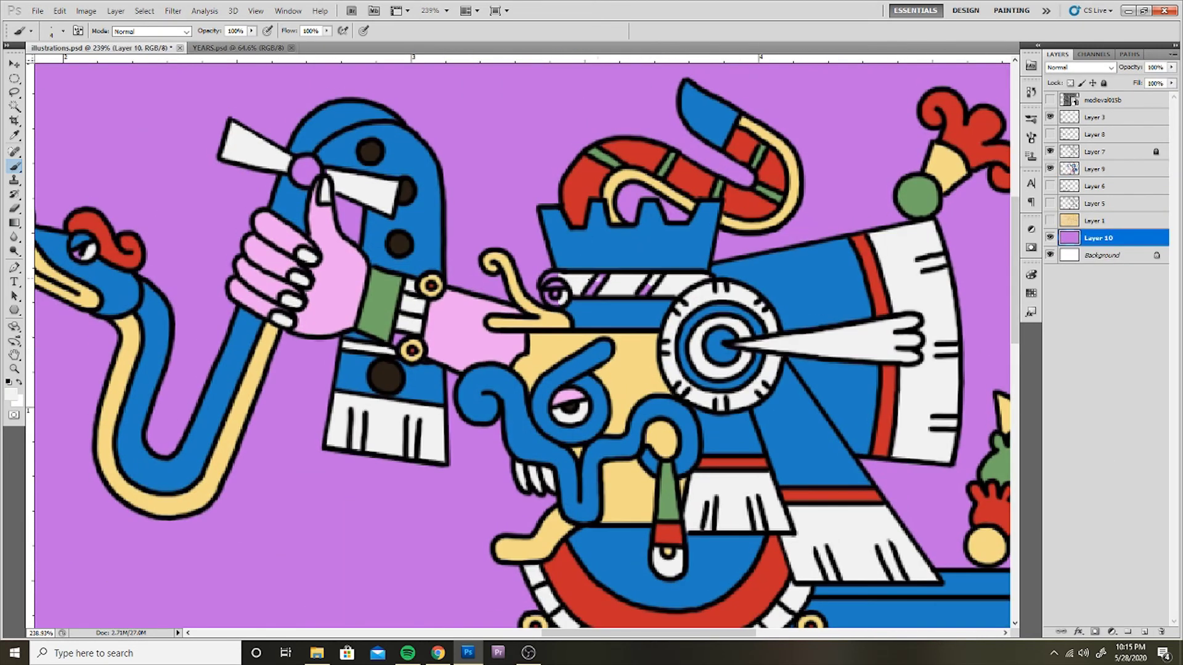
- Lock the purple backdrop layer and set white as the painting colour for gap touch-ups
{"action": "left_click", "coordinate": [554, 290], "text": "alt"}
{"action": "scroll", "coordinate": [555, 285], "scroll_direction": "down", "scroll_amount": 5}
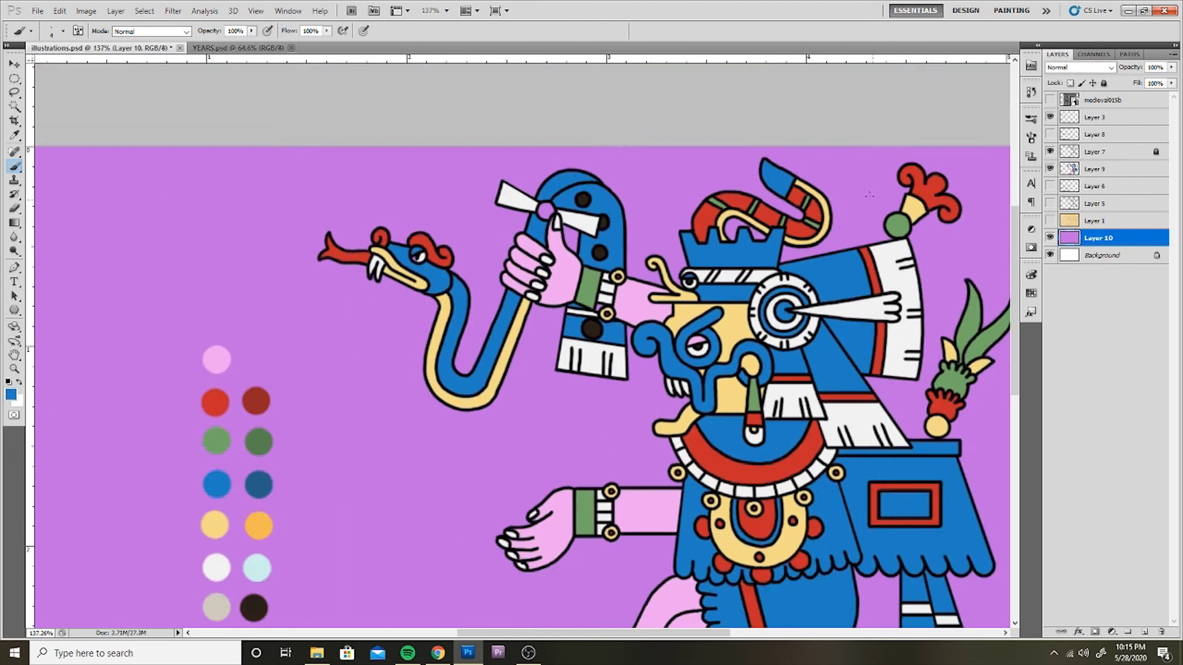
{"action": "scroll", "coordinate": [552, 217], "scroll_direction": "up", "scroll_amount": 5}
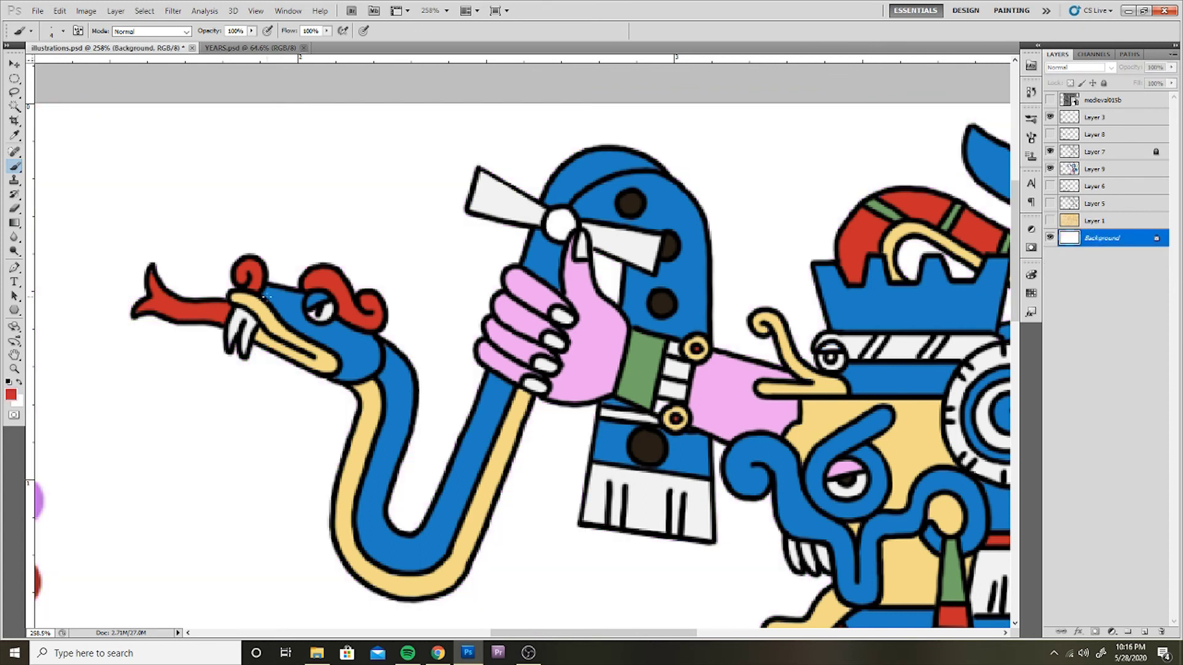
{"action": "scroll", "coordinate": [231, 207], "scroll_direction": "down", "scroll_amount": 5}
{"action": "left_click", "coordinate": [1096, 169]}
{"action": "scroll", "coordinate": [453, 408], "scroll_direction": "up", "scroll_amount": 5}
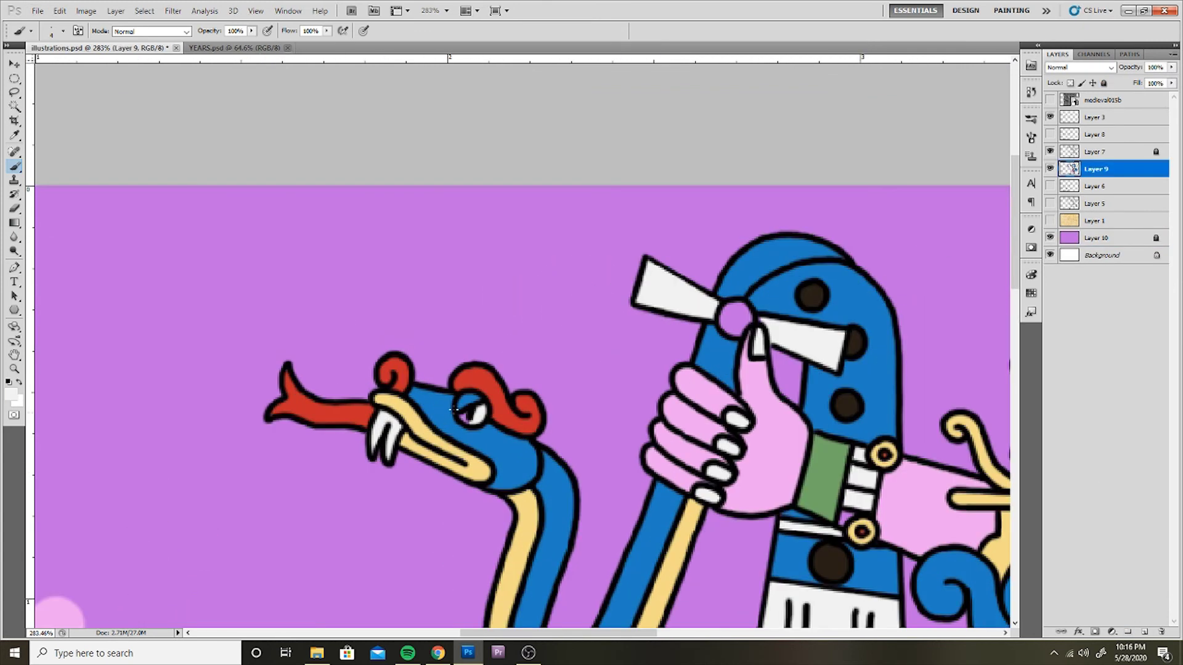
{"action": "key", "text": "x"}
- Check the colouring for gaps, then hide Layer 10 so the water band's outline shows
{"action": "scroll", "coordinate": [502, 275], "scroll_direction": "right", "scroll_amount": 5}
{"action": "scroll", "coordinate": [491, 213], "scroll_direction": "down", "scroll_amount": 5}
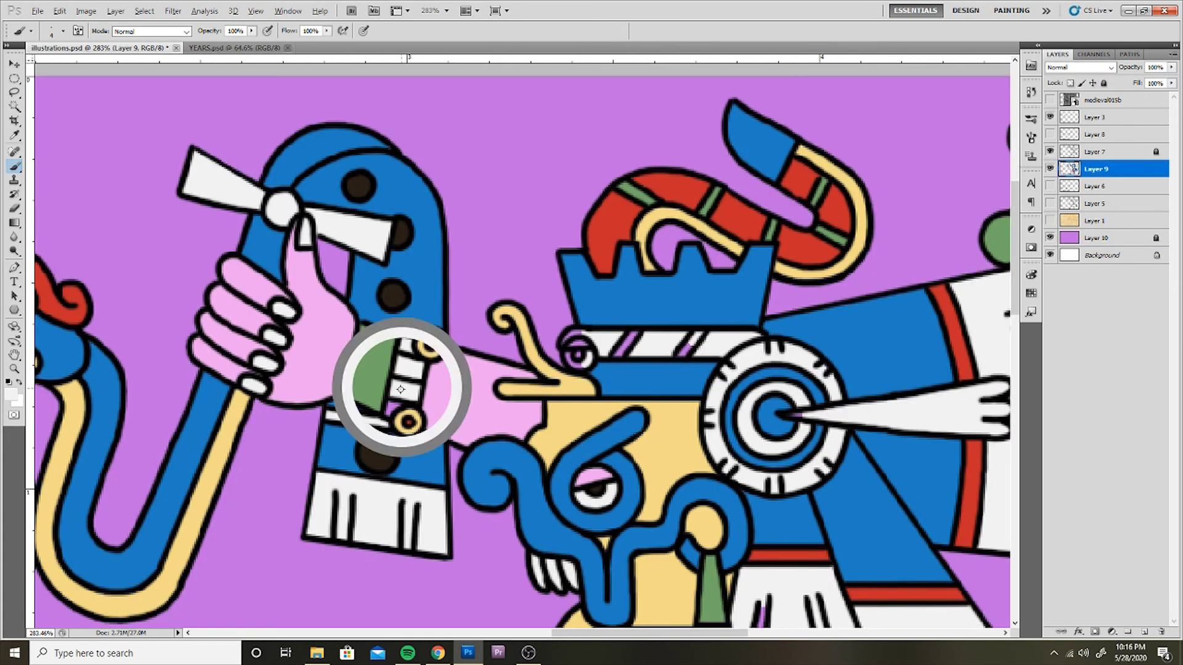
{"action": "scroll", "coordinate": [423, 382], "scroll_direction": "up", "scroll_amount": 5}
{"action": "scroll", "coordinate": [488, 370], "scroll_direction": "down", "scroll_amount": 5}
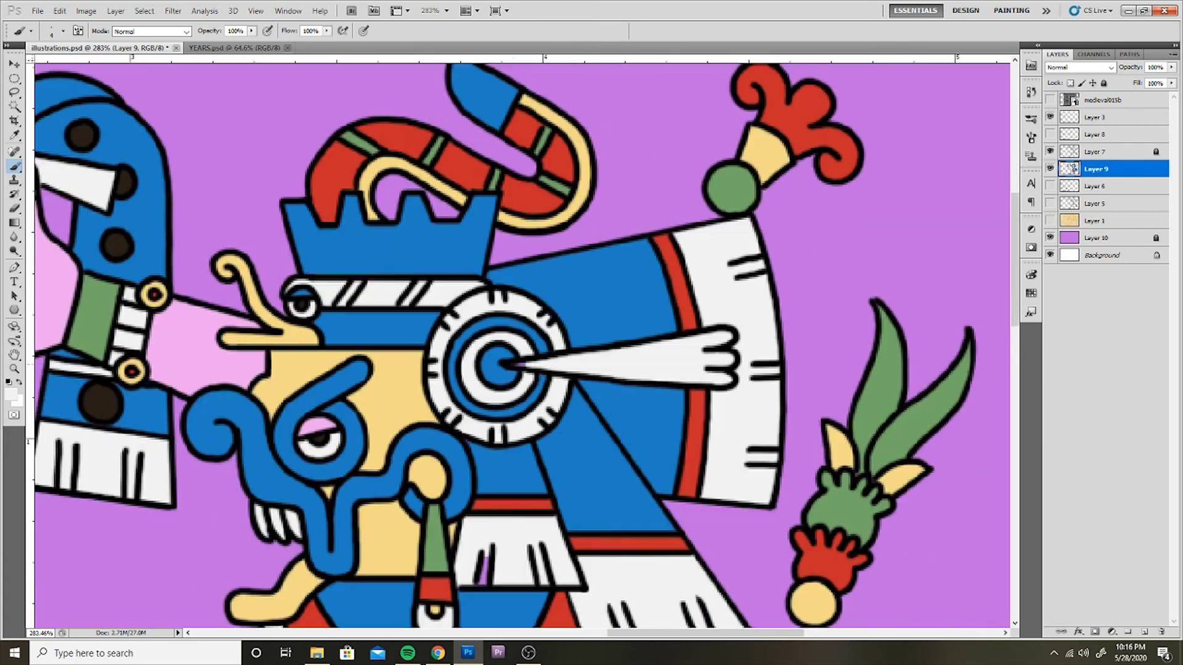
{"action": "scroll", "coordinate": [555, 370], "scroll_direction": "up", "scroll_amount": 5}
{"action": "scroll", "coordinate": [555, 370], "scroll_direction": "left", "scroll_amount": 2}
{"action": "left_click", "coordinate": [1050, 238]}
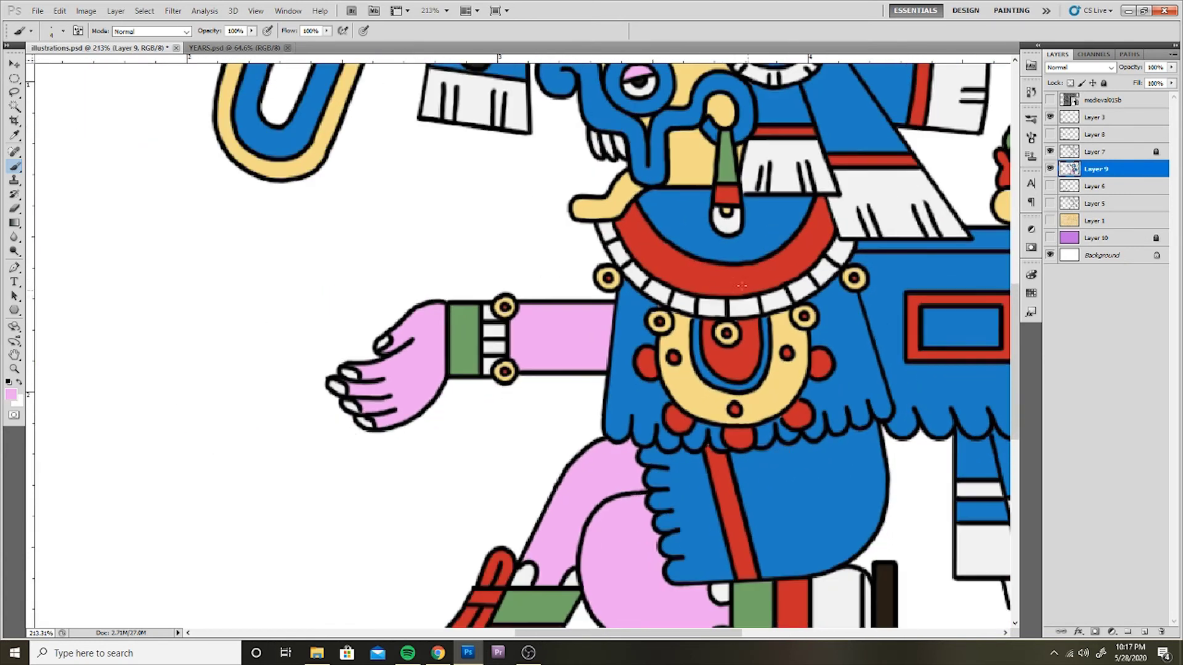
{"action": "scroll", "coordinate": [554, 369], "scroll_direction": "down", "scroll_amount": 5}
- Rotate the colour swatch layer 90° so the swatches sit in horizontal rows
{"action": "left_click", "coordinate": [1051, 186]}
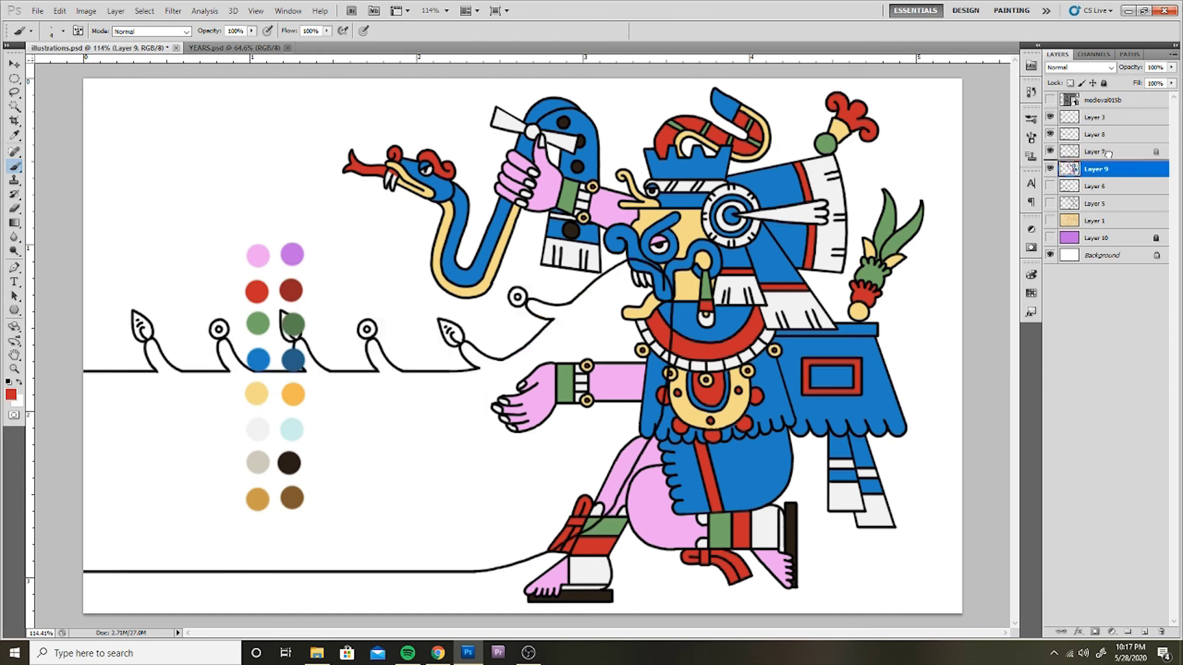
{"action": "scroll", "coordinate": [555, 370], "scroll_direction": "down", "scroll_amount": 1}
{"action": "left_click", "coordinate": [1096, 117]}
{"action": "key", "text": "ctrl+t"}
{"action": "key", "text": "Return"}
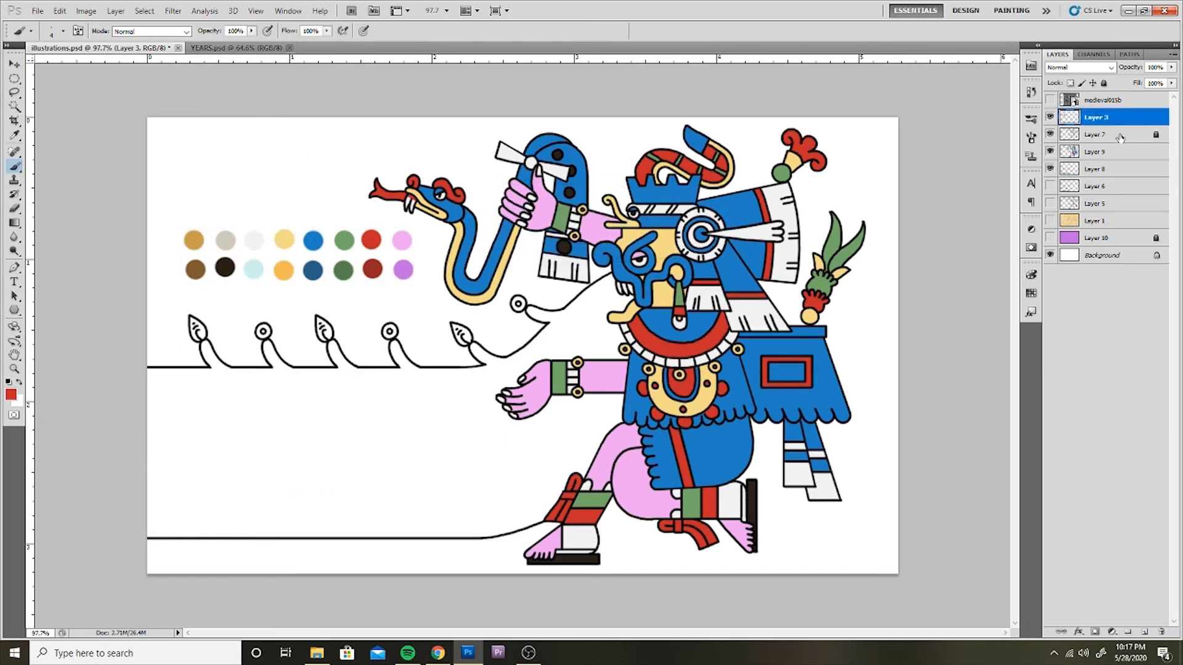
- Magic Wand the inside of the water band and fill it blue on a new layer
{"action": "left_click", "coordinate": [1097, 186]}
{"action": "key", "text": "w"}
{"action": "left_click", "coordinate": [479, 464]}
{"action": "key", "text": "b"}
{"action": "left_click", "coordinate": [1142, 634]}
{"action": "key", "text": "alt+BackSpace"}
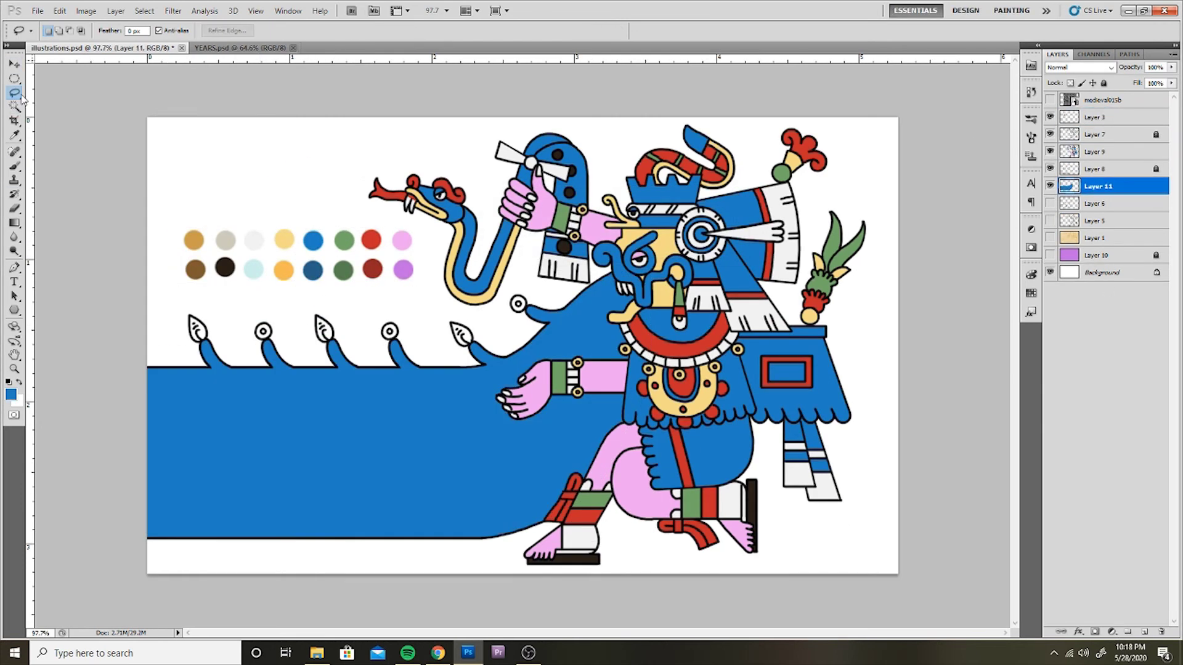
{"action": "key", "text": "ctrl+d"}
- Fill the water band's small circles with yellow
{"action": "scroll", "coordinate": [346, 412], "scroll_direction": "up", "scroll_amount": 2}
{"action": "key", "text": "alt+bracketright"}
{"action": "key", "text": "alt+BackSpace"}
{"action": "key", "text": "ctrl+d"}
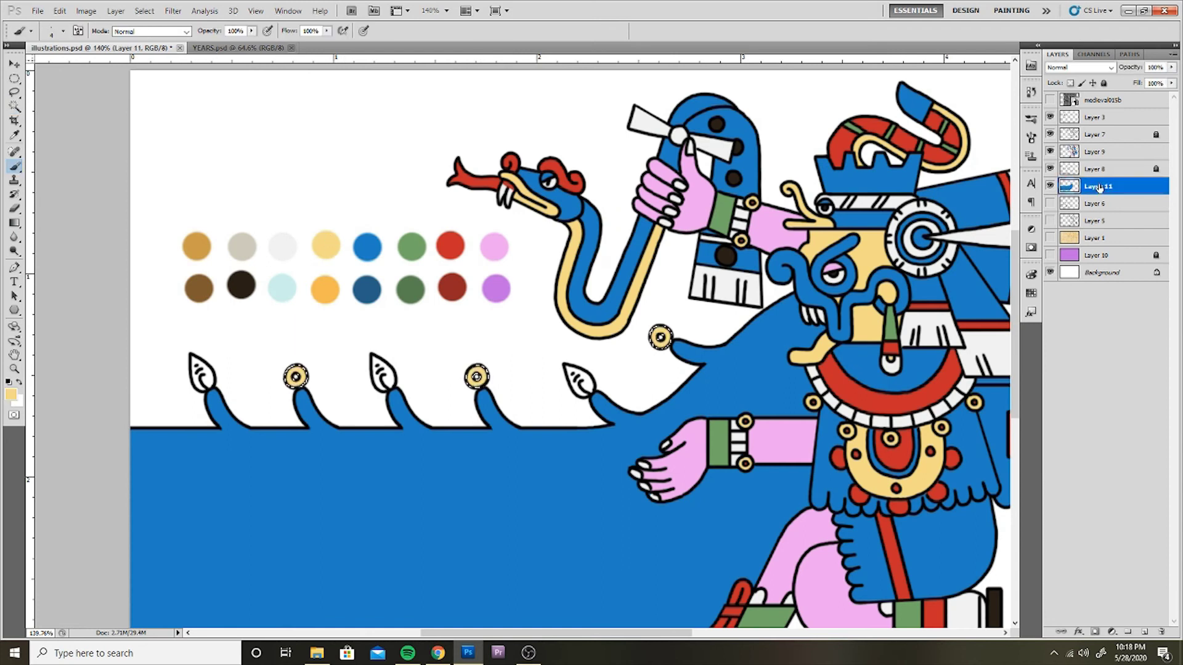
{"action": "key", "text": "w"}
{"action": "key", "text": "b"}
- Fill the leaf tips white, checking gaps against the purple backdrop
{"action": "left_click", "coordinate": [450, 246], "text": "alt"}
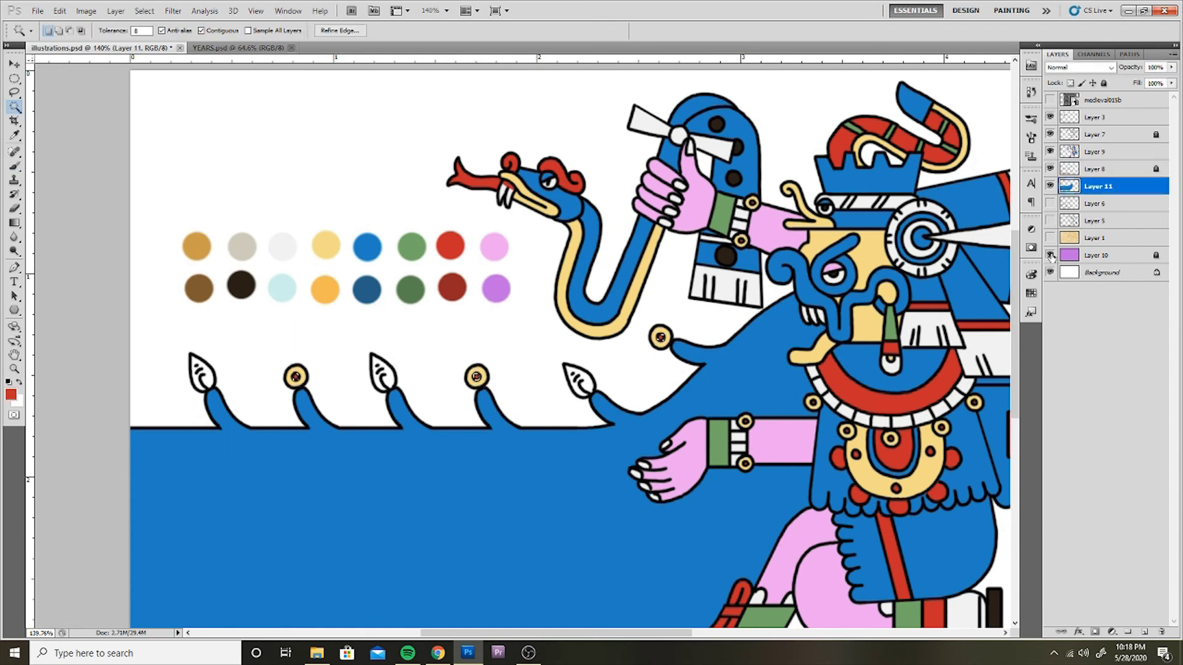
{"action": "left_click", "coordinate": [1050, 255]}
{"action": "left_click", "coordinate": [1097, 186]}
{"action": "key", "text": "w"}
{"action": "key", "text": "ctrl+BackSpace"}
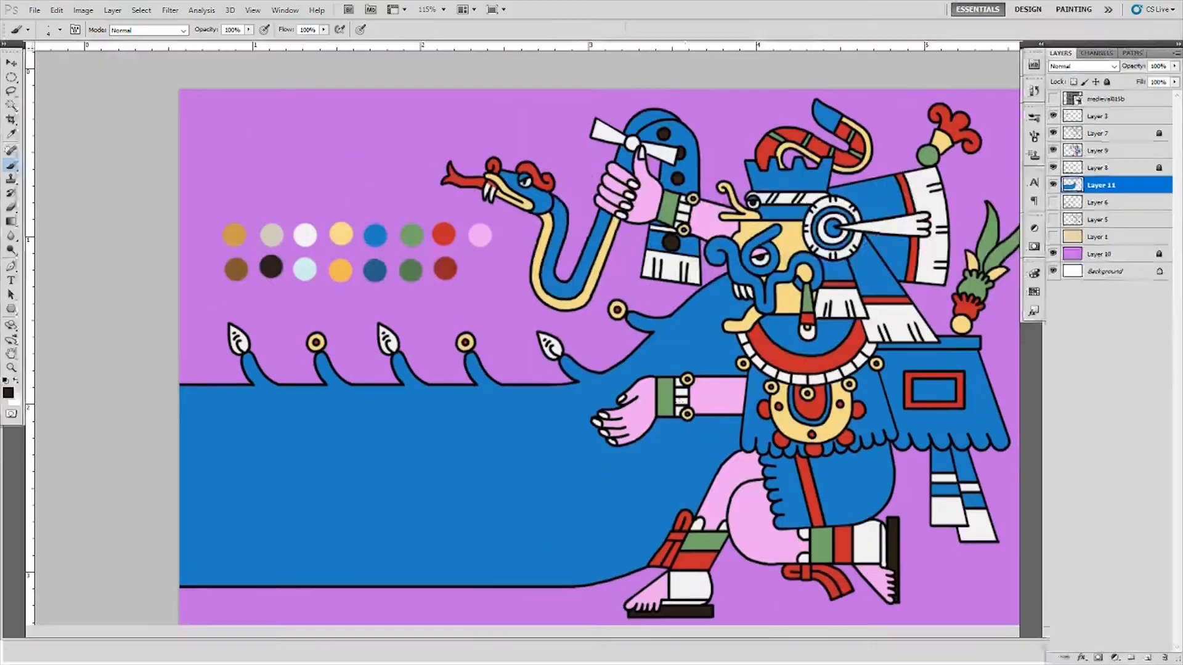
{"action": "left_click", "coordinate": [1054, 253]}
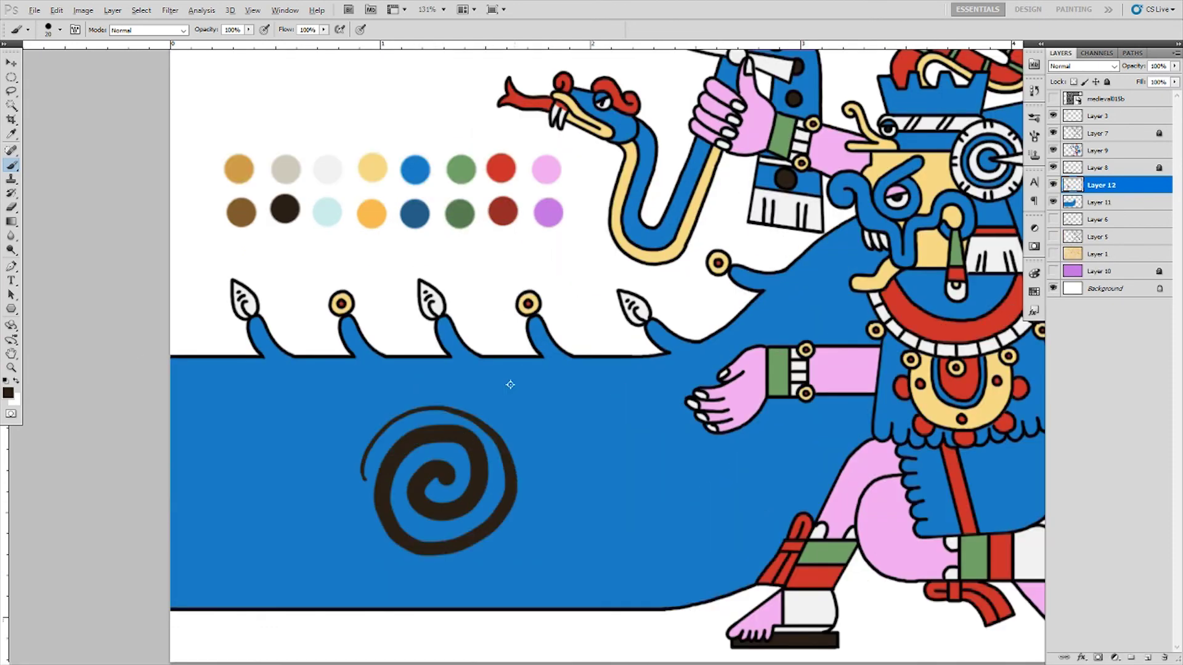
- Undo the last spiral stroke and fit the whole canvas in view
{"action": "key", "text": "ctrl+1"}
{"action": "key", "text": "ctrl+z"}
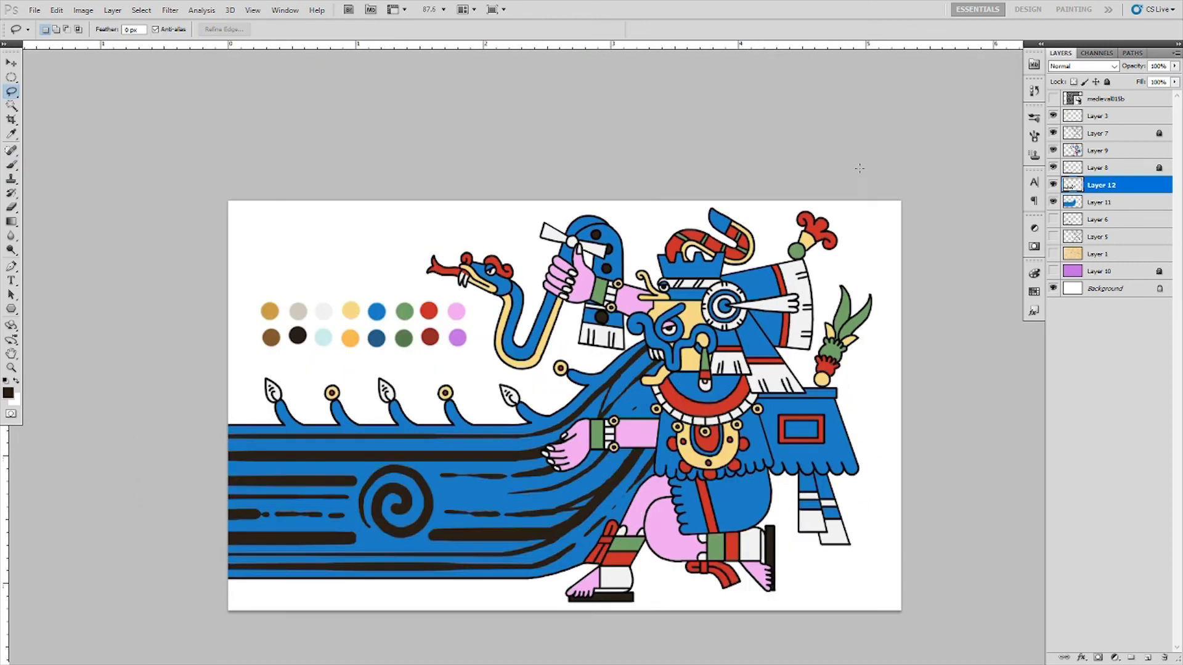
- Place a copy of the medieval015b parchment above the water, limited to the water area
{"action": "left_click_drag", "start_coordinate": [1128, 178], "coordinate": [1129, 182]}
{"action": "key", "text": "v"}
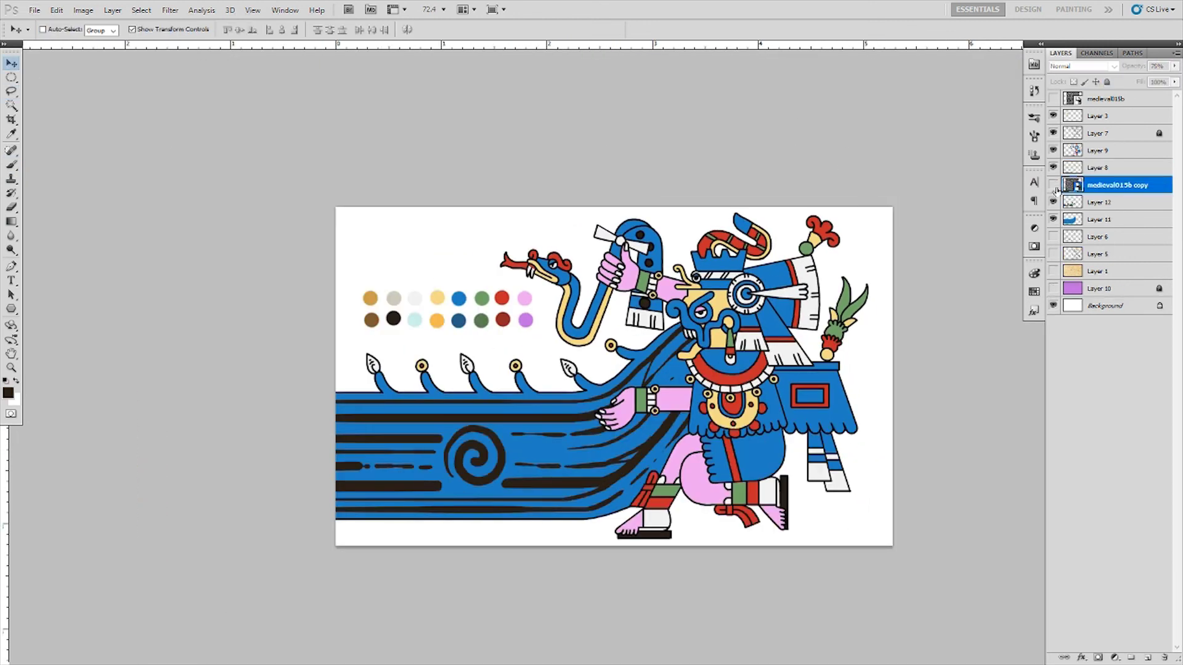
{"action": "left_click", "coordinate": [1054, 185]}
{"action": "left_click", "coordinate": [1109, 219]}
{"action": "key", "text": "w"}
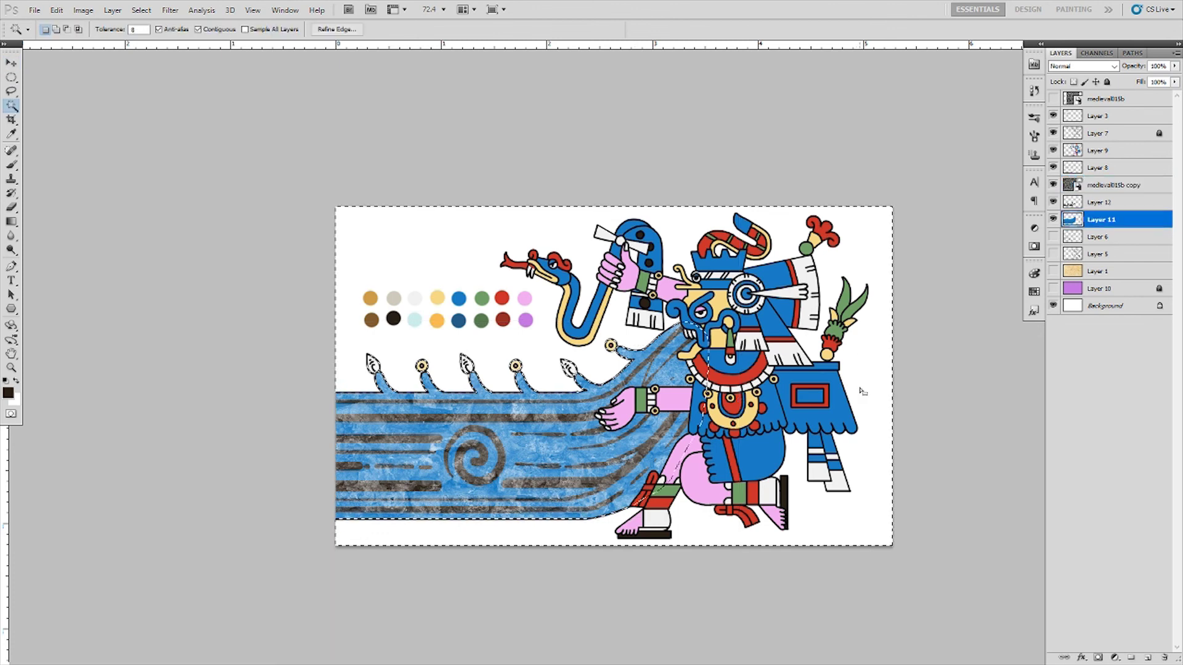
- Group the water layers with Ctrl+G and show the parchment background
{"action": "key", "text": "ctrl+d"}
{"action": "left_click", "coordinate": [1122, 168], "text": "shift"}
{"action": "key", "text": "ctrl+g"}
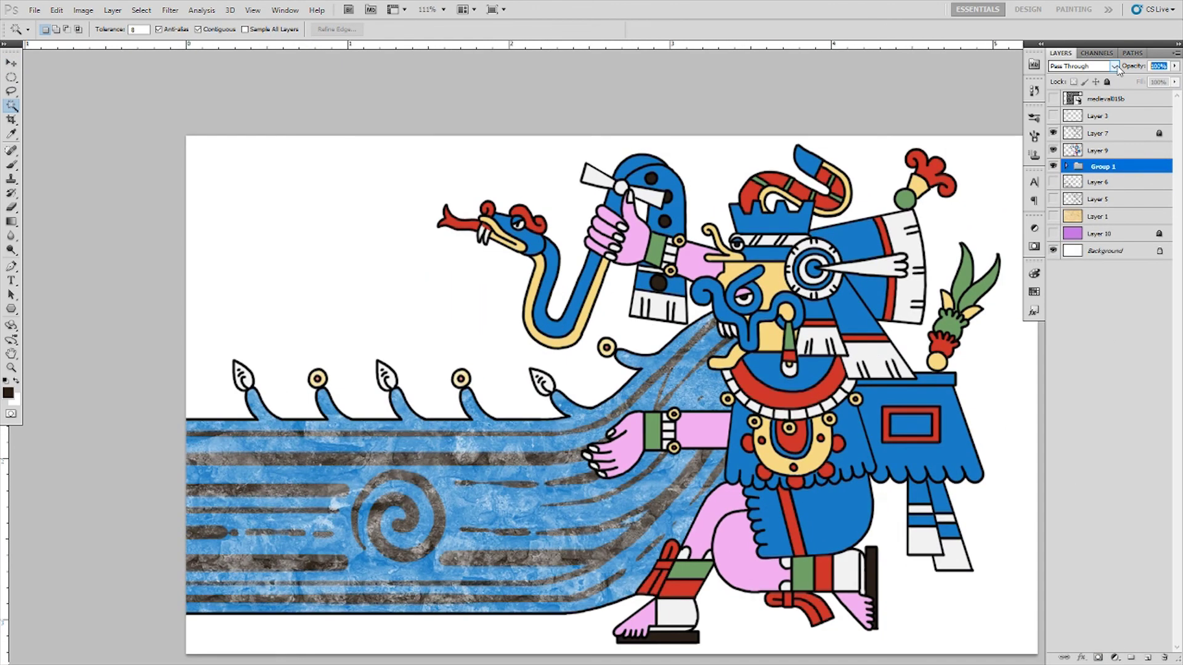
{"action": "left_click", "coordinate": [1054, 99]}
- Overlay medieval015b copy 2 on the figure, masked to the figure's shape
{"action": "left_click", "coordinate": [1073, 168], "text": "ctrl"}
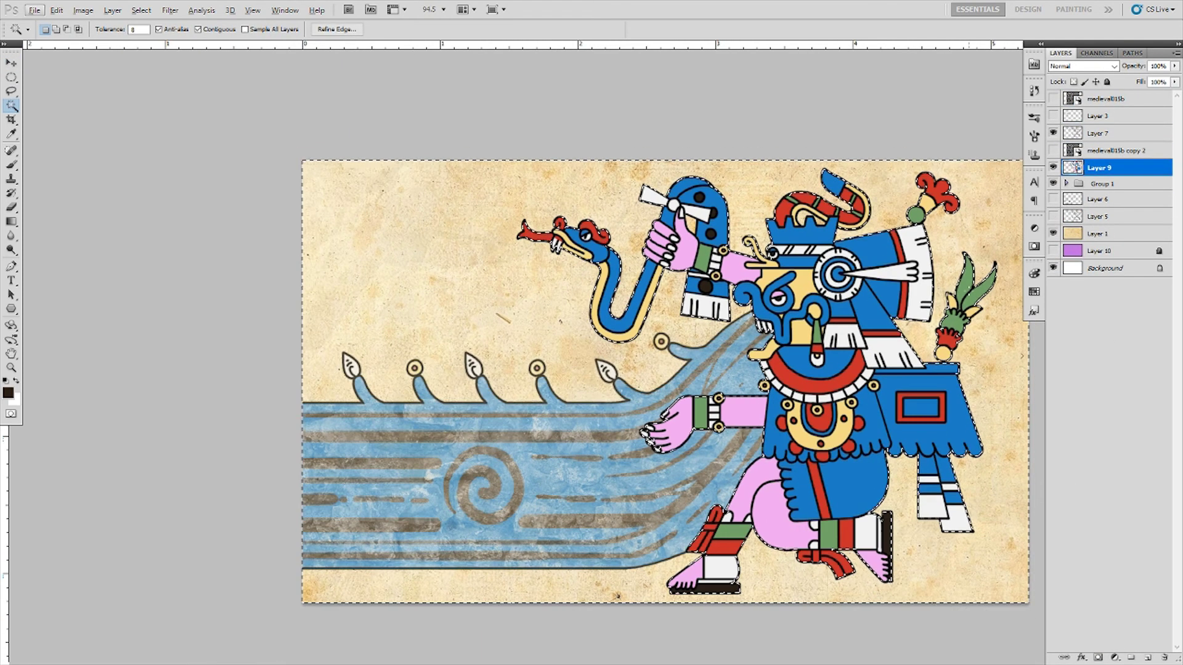
{"action": "left_click", "coordinate": [1054, 99]}
{"action": "left_click", "coordinate": [1109, 98]}
{"action": "key", "text": "v"}
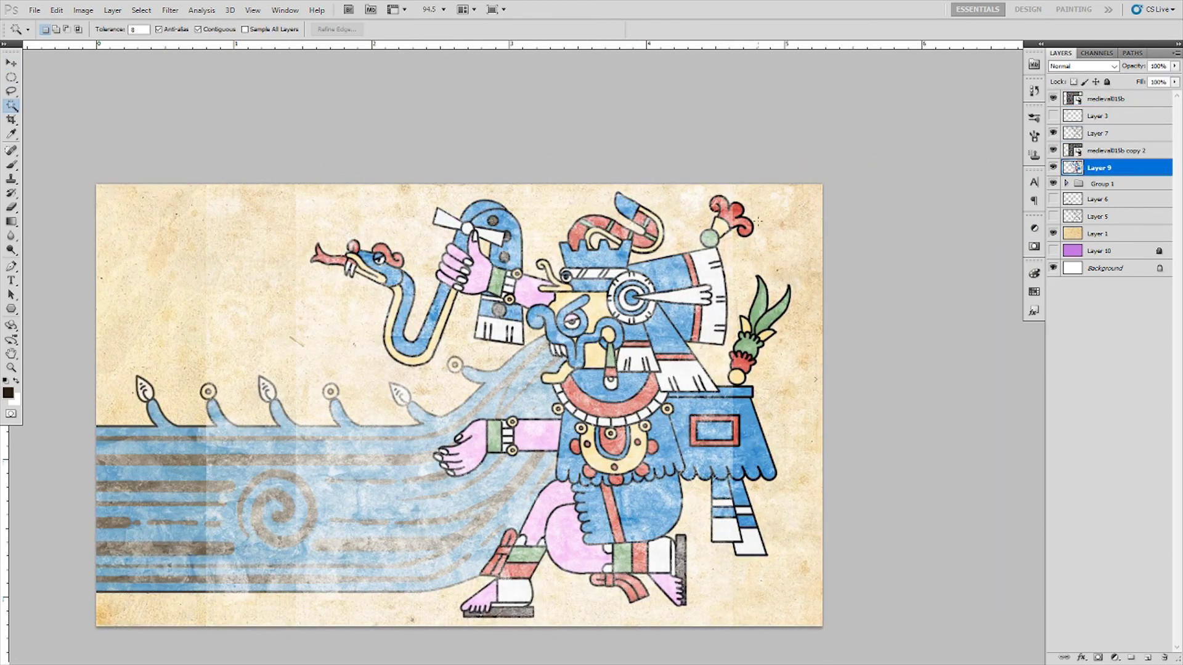
{"action": "left_click", "coordinate": [1109, 151]}
{"action": "left_click", "coordinate": [1097, 657]}
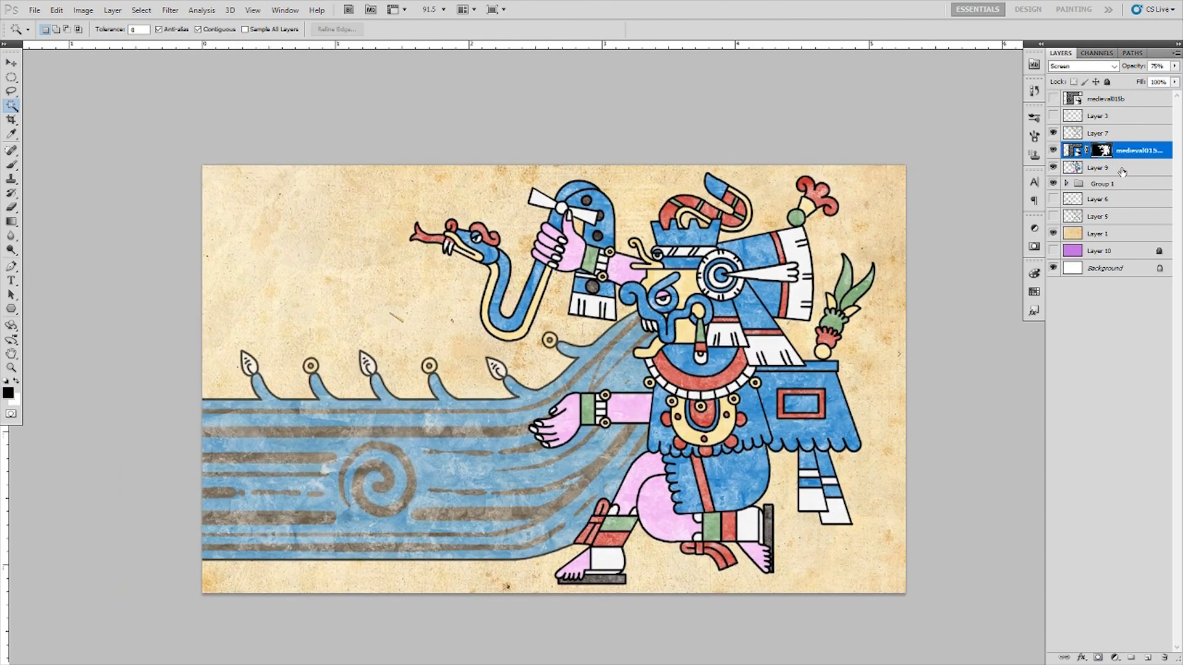
- Add an Outer Glow layer style to Layer 9 with Normal blending
{"action": "left_click", "coordinate": [1114, 658]}
{"action": "left_click", "coordinate": [1103, 557]}
{"action": "left_click", "coordinate": [976, 204]}
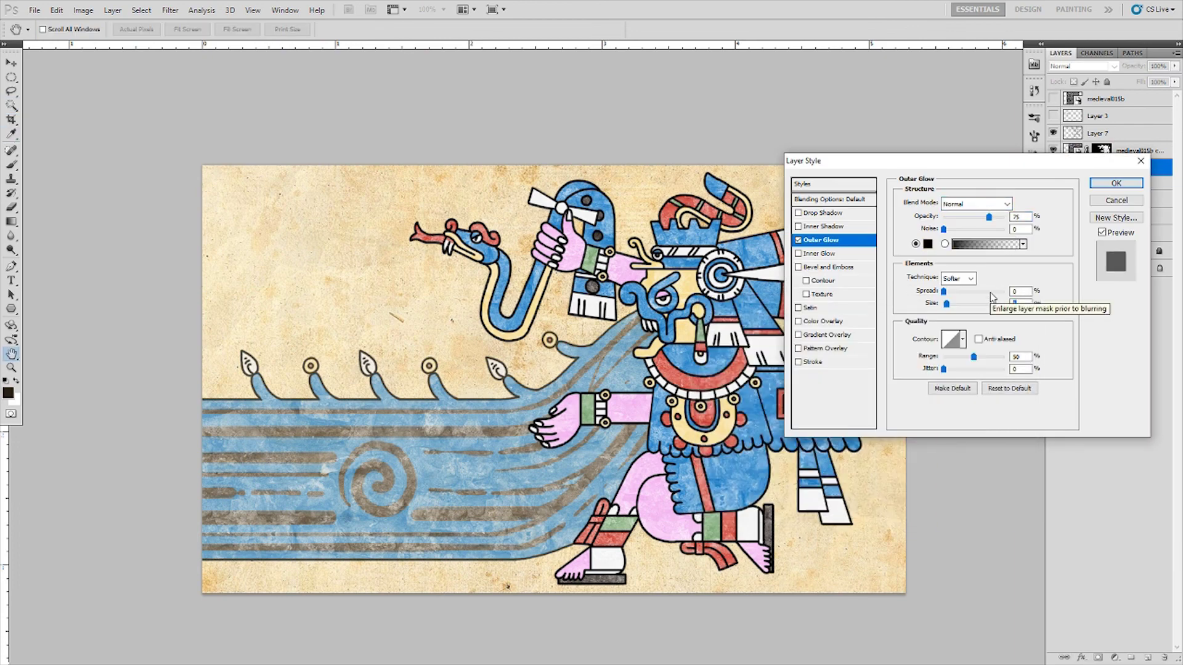
- Set the Outer Glow spread to 75
{"action": "double_click", "coordinate": [1020, 291]}
{"action": "type", "text": "75"}
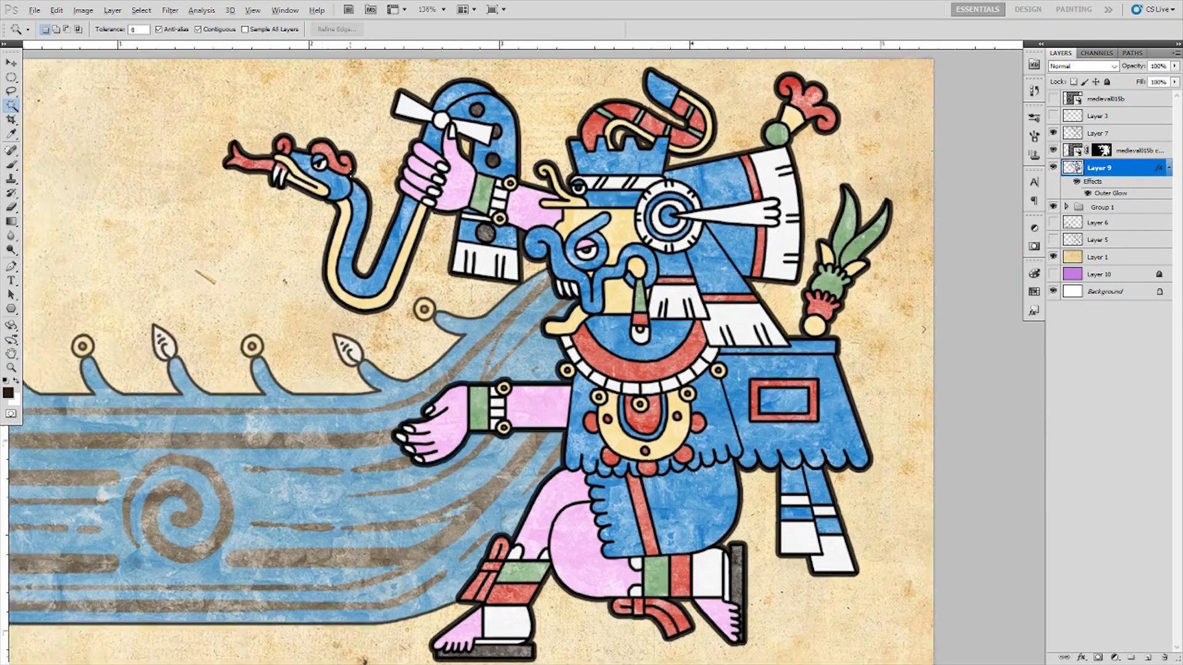